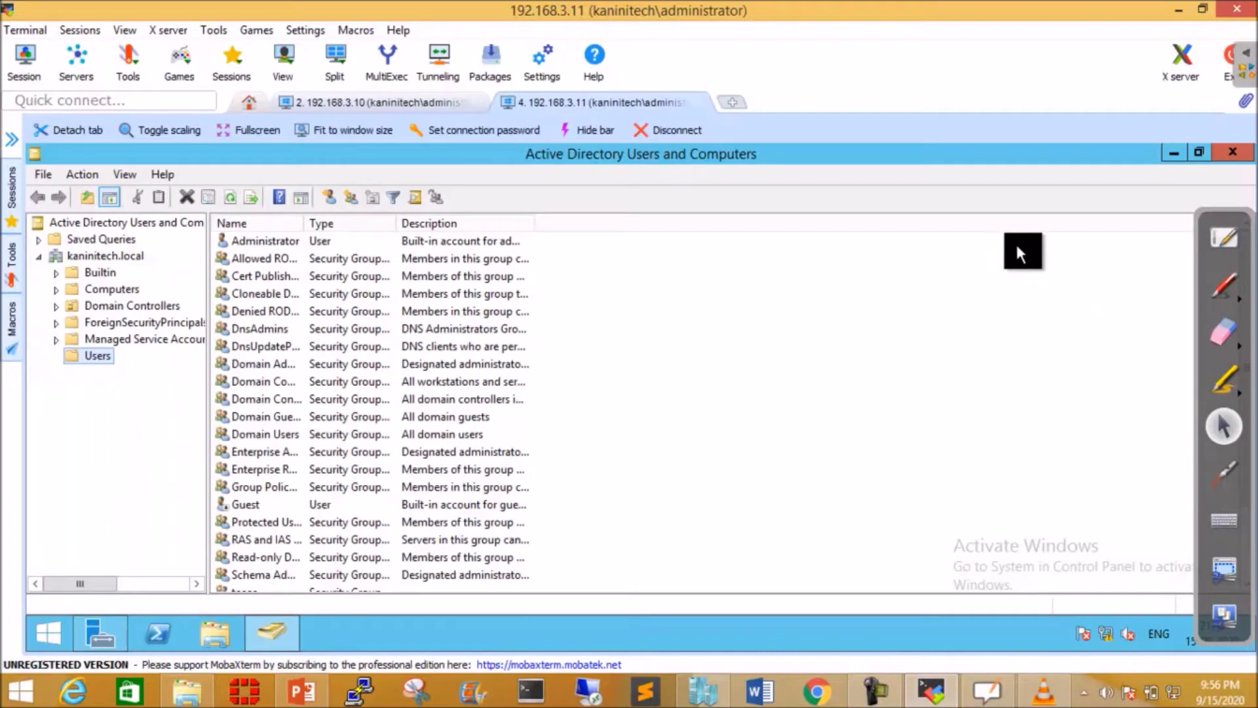
- Open the Operations Masters settings of the kaninitech.local domain
left_click(127, 223)
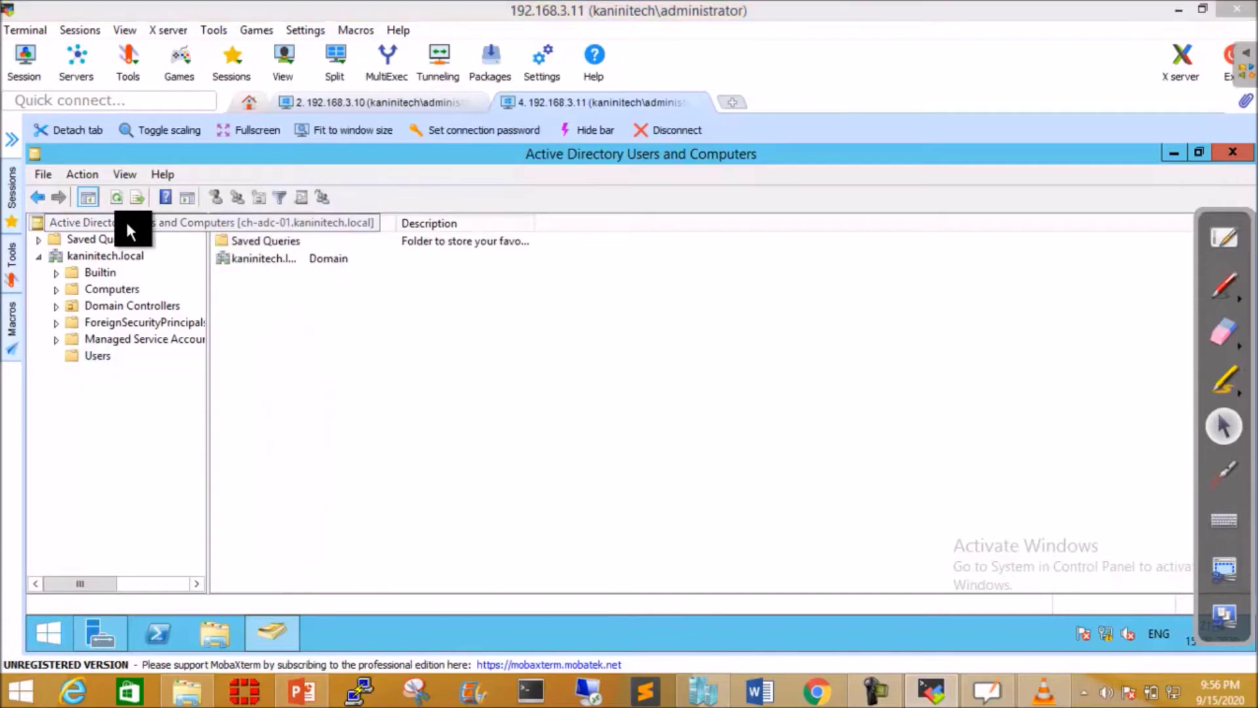
right_click(127, 224)
right_click(97, 256)
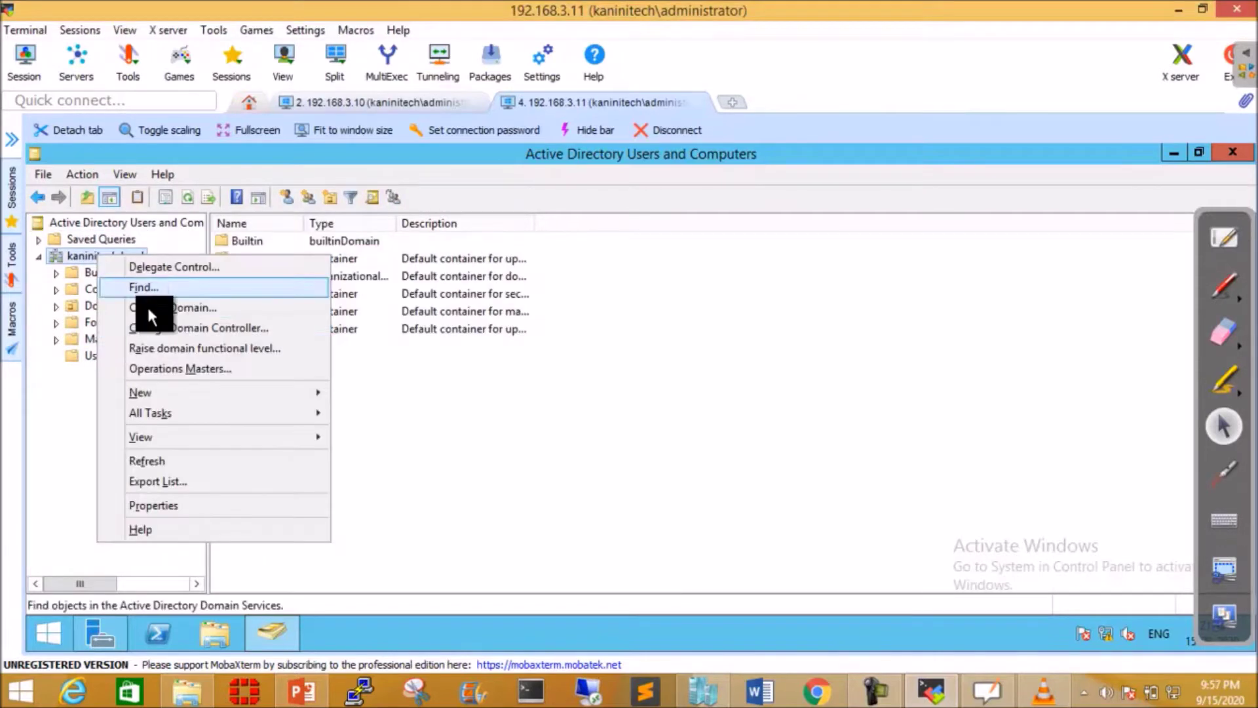
left_click(188, 369)
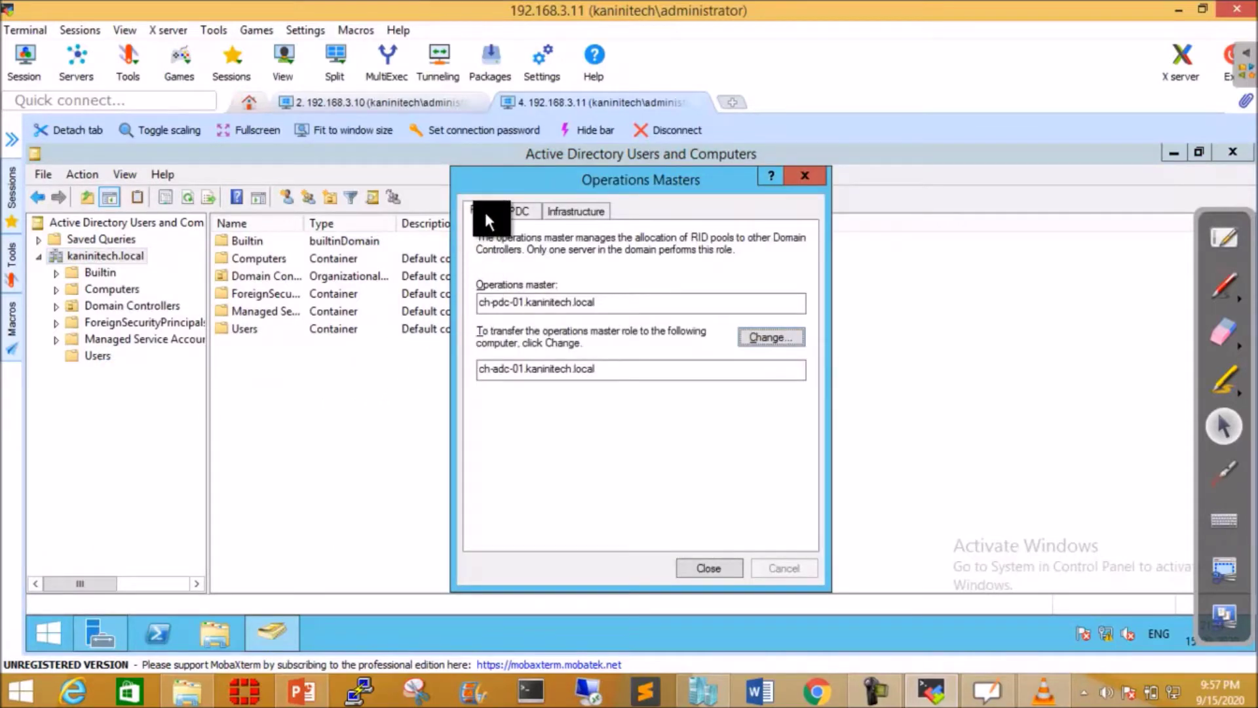
- Examine which server holds the RID, PDC and Infrastructure master roles and the proposed transfer target, then close Operations Masters
left_click(518, 213)
left_click(565, 210)
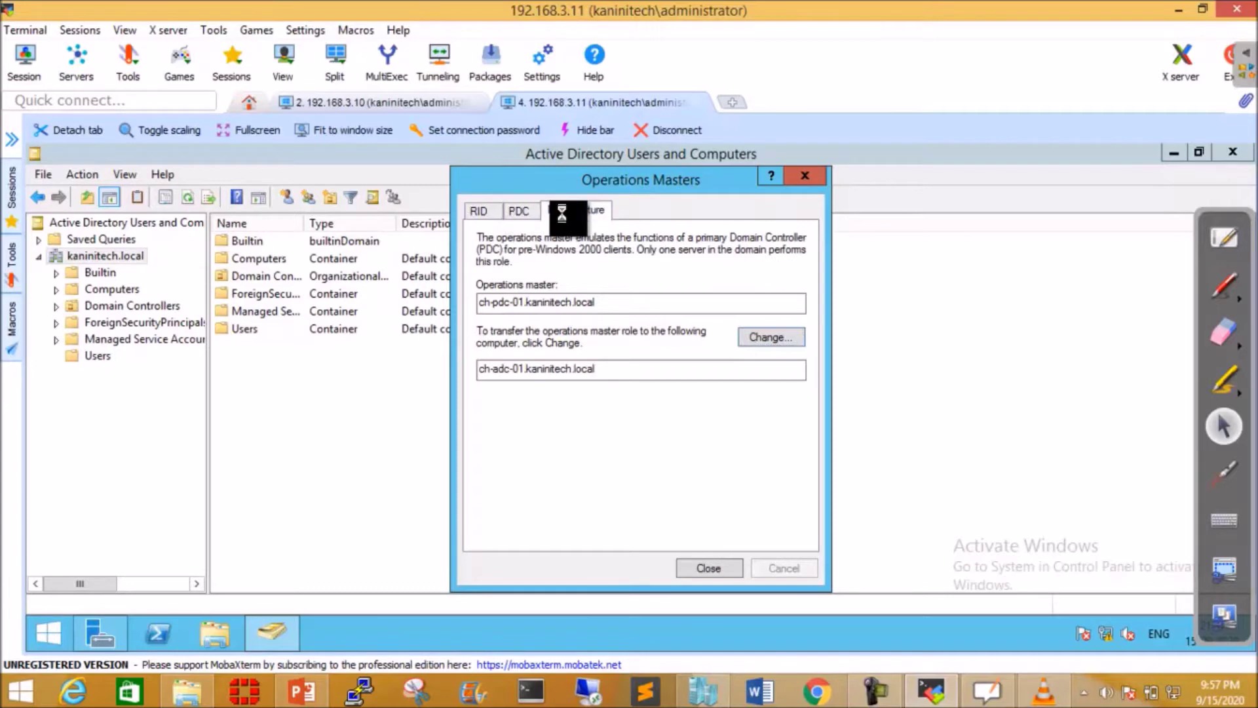
left_click(486, 207)
left_click(515, 210)
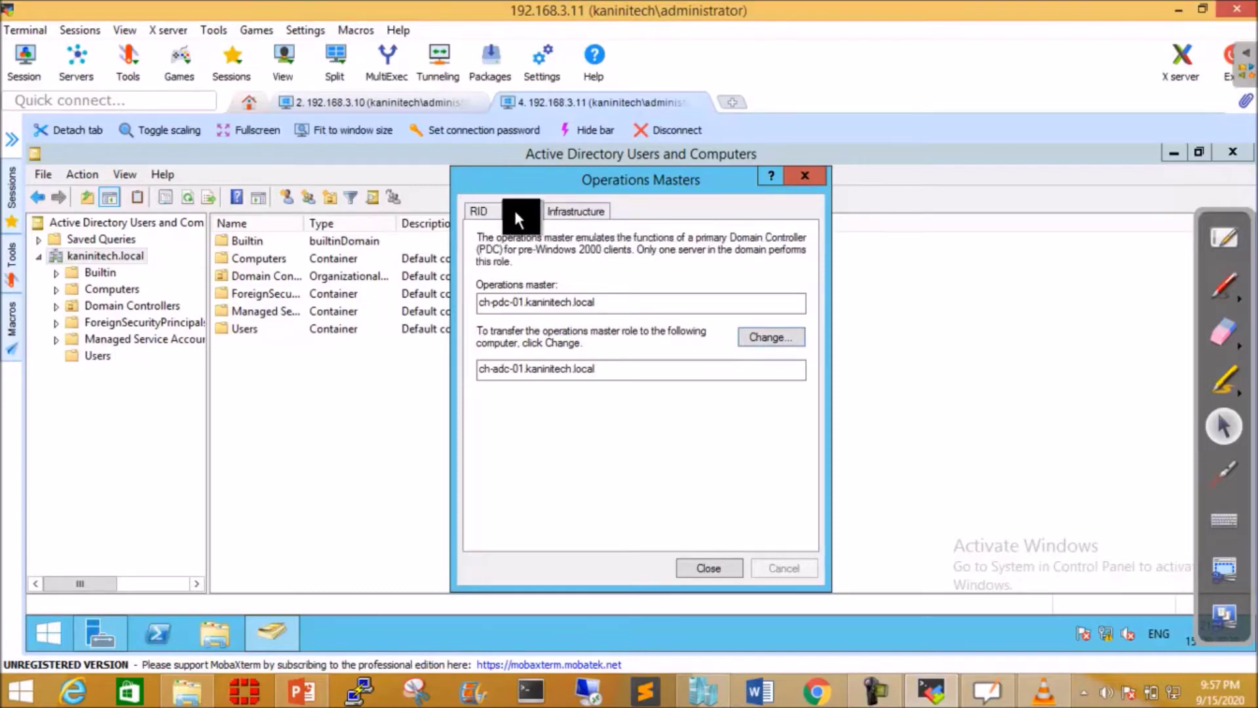
left_click(564, 211)
left_click(474, 206)
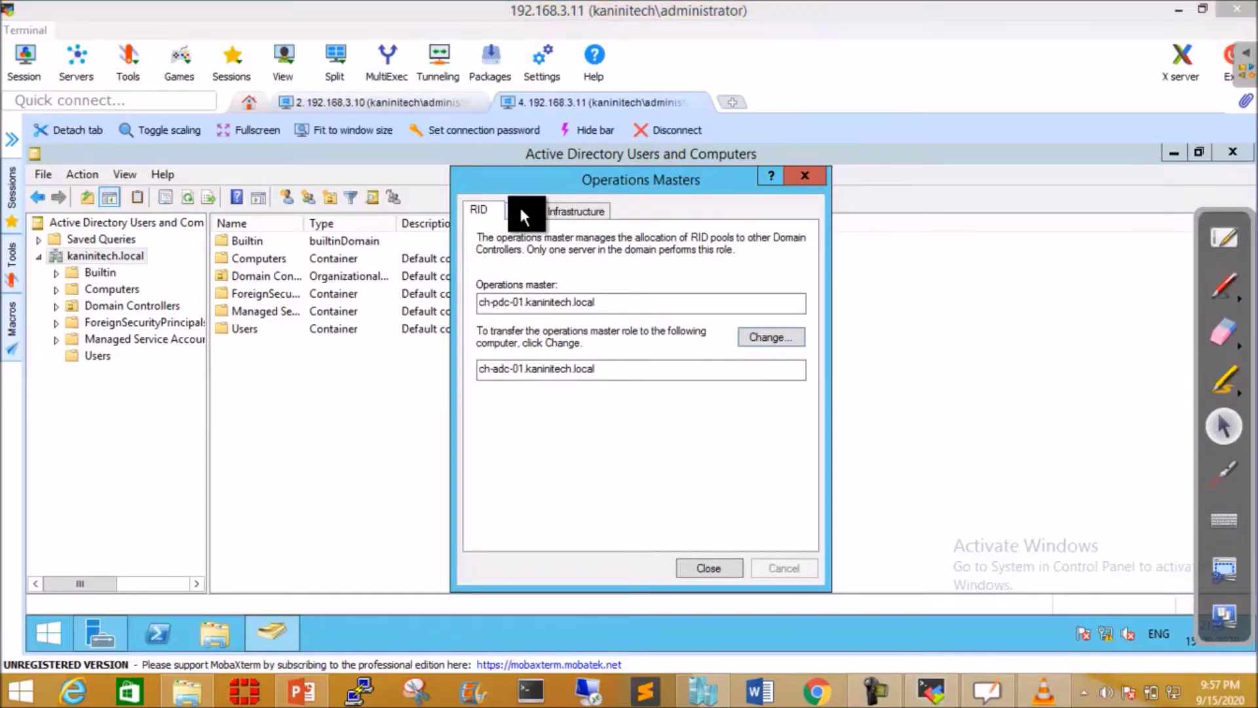
left_click(521, 208)
left_click(571, 211)
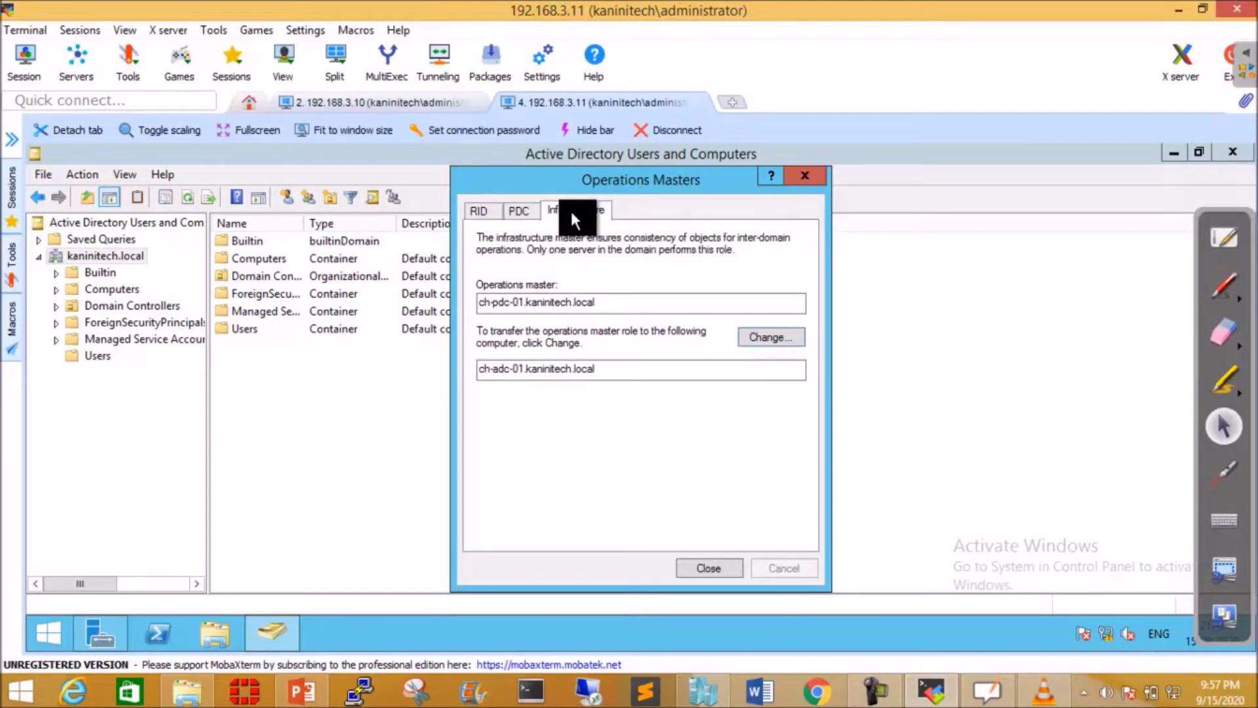
left_click(482, 210)
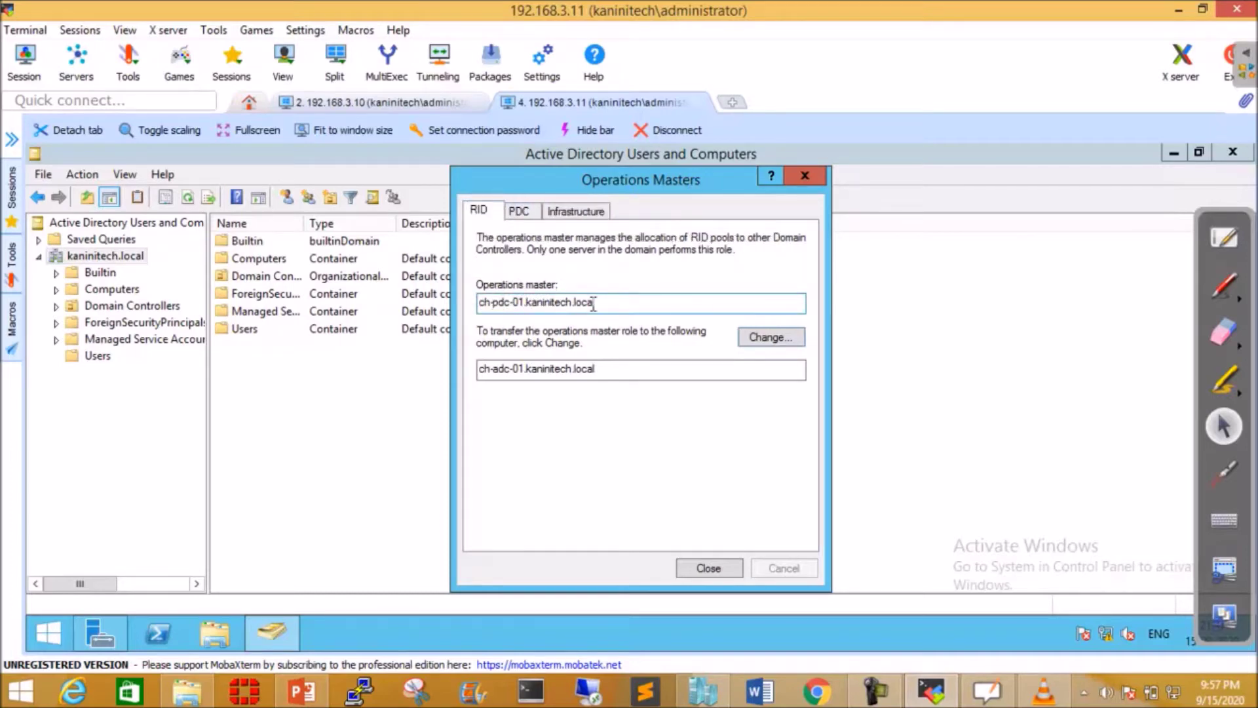
left_click(522, 214)
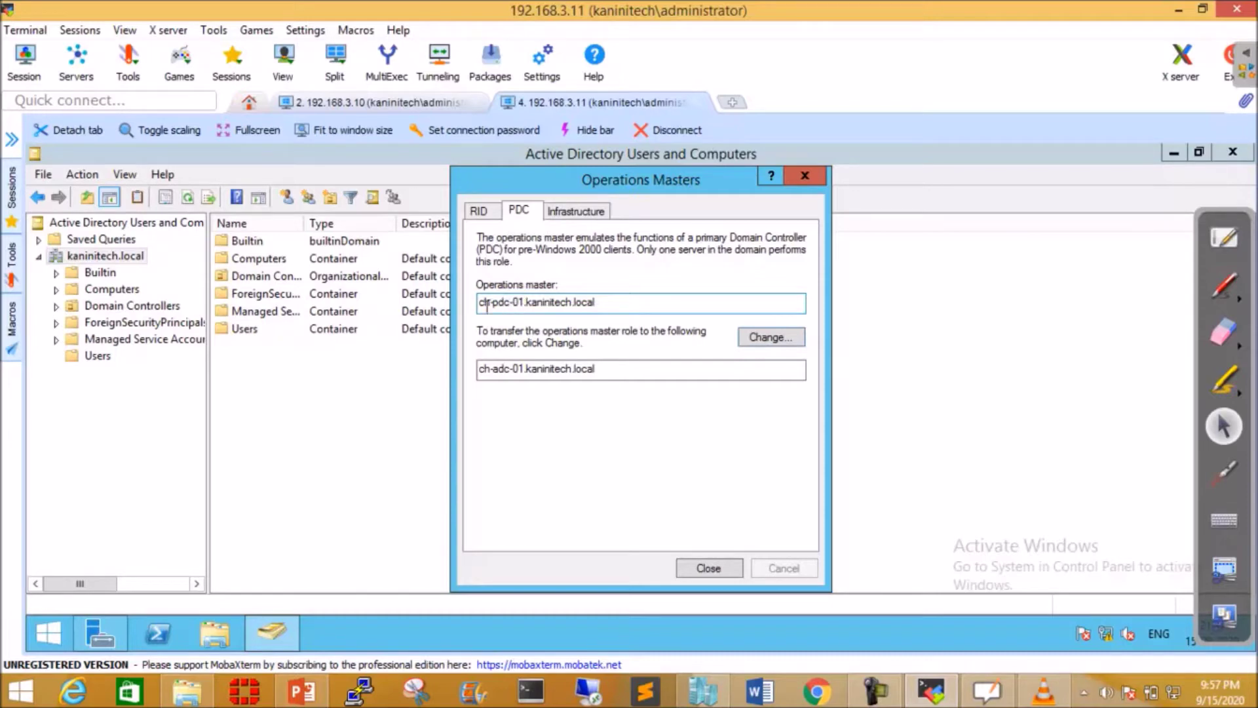
left_click(562, 215)
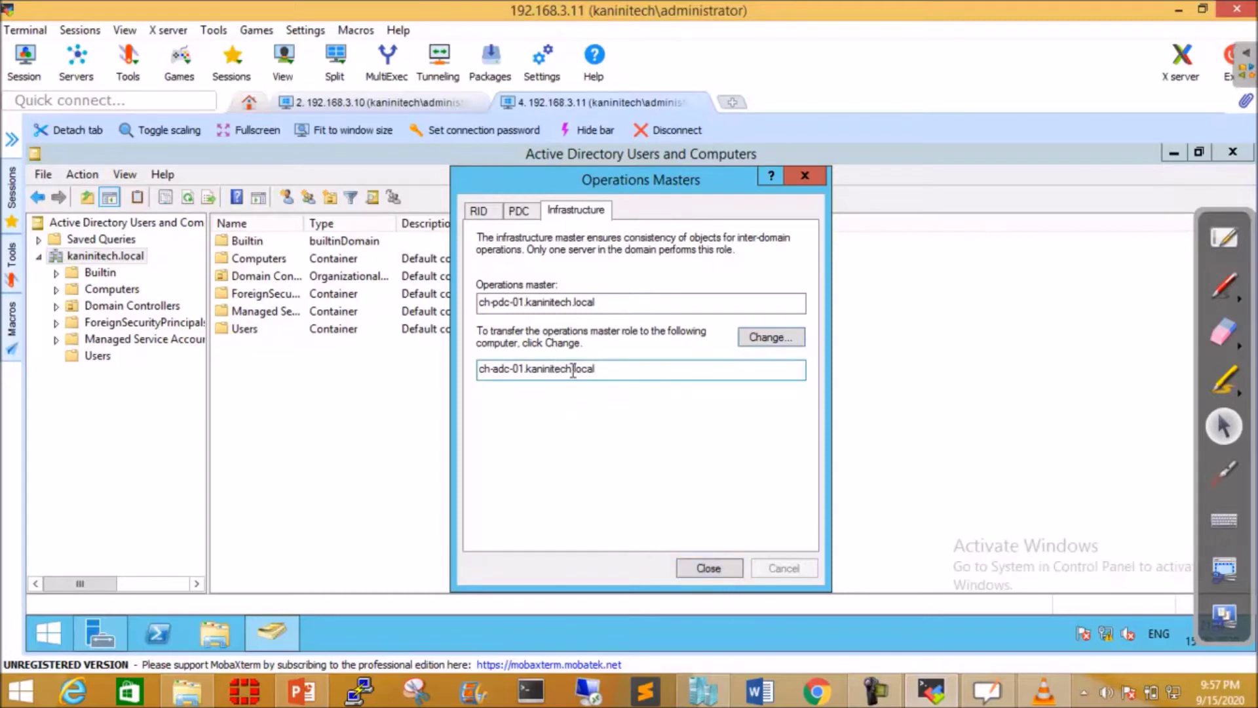
left_click(478, 368)
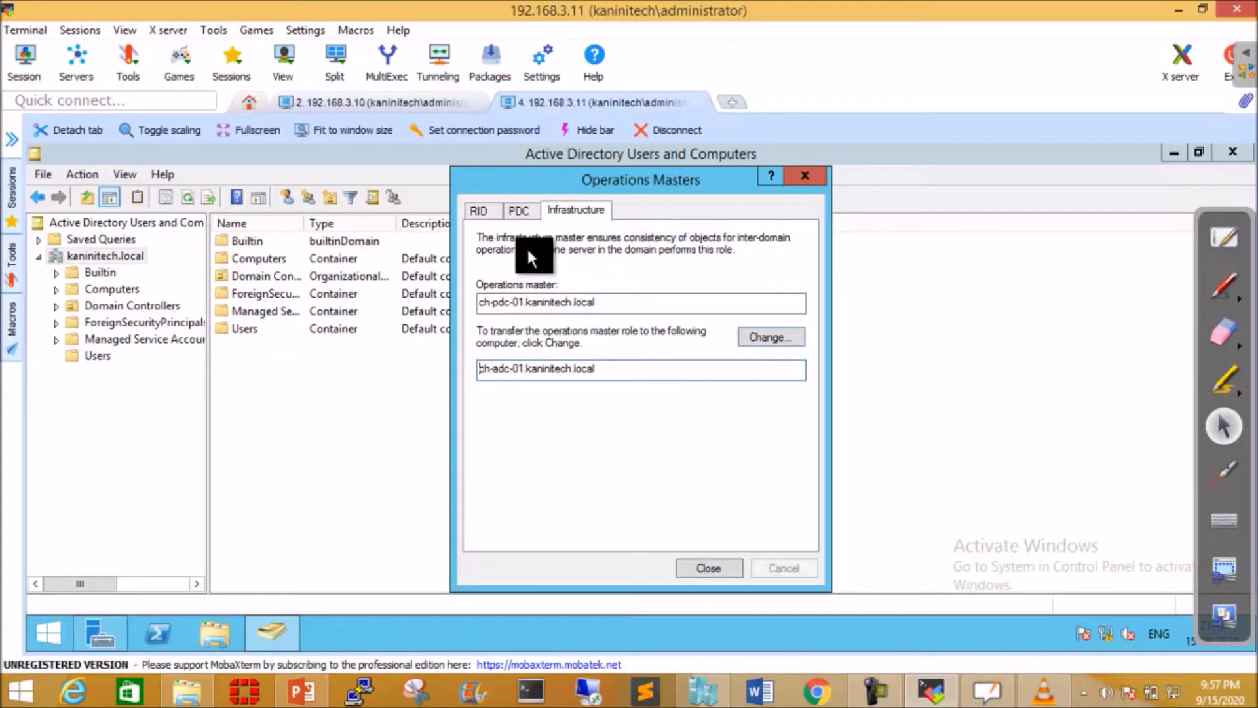
left_click(710, 567)
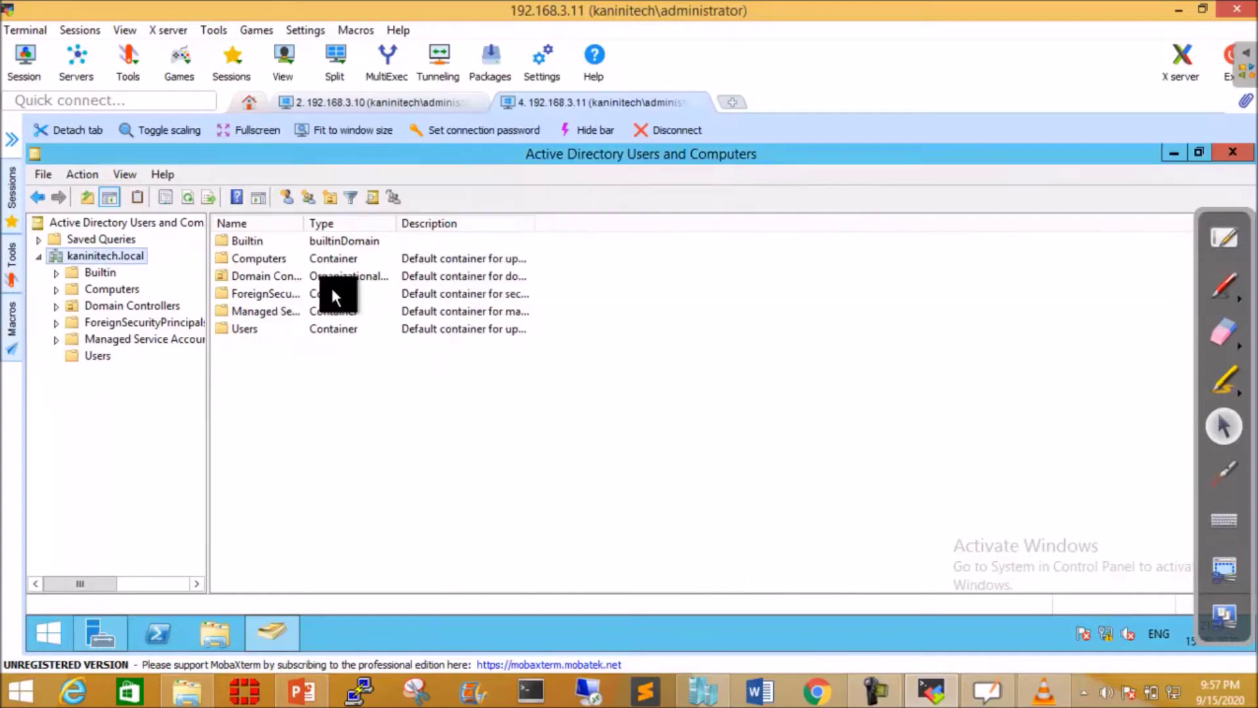
- Minimize Active Directory Users and Computers and open Active Directory Domains and Trusts from Server Manager
left_click(1179, 151)
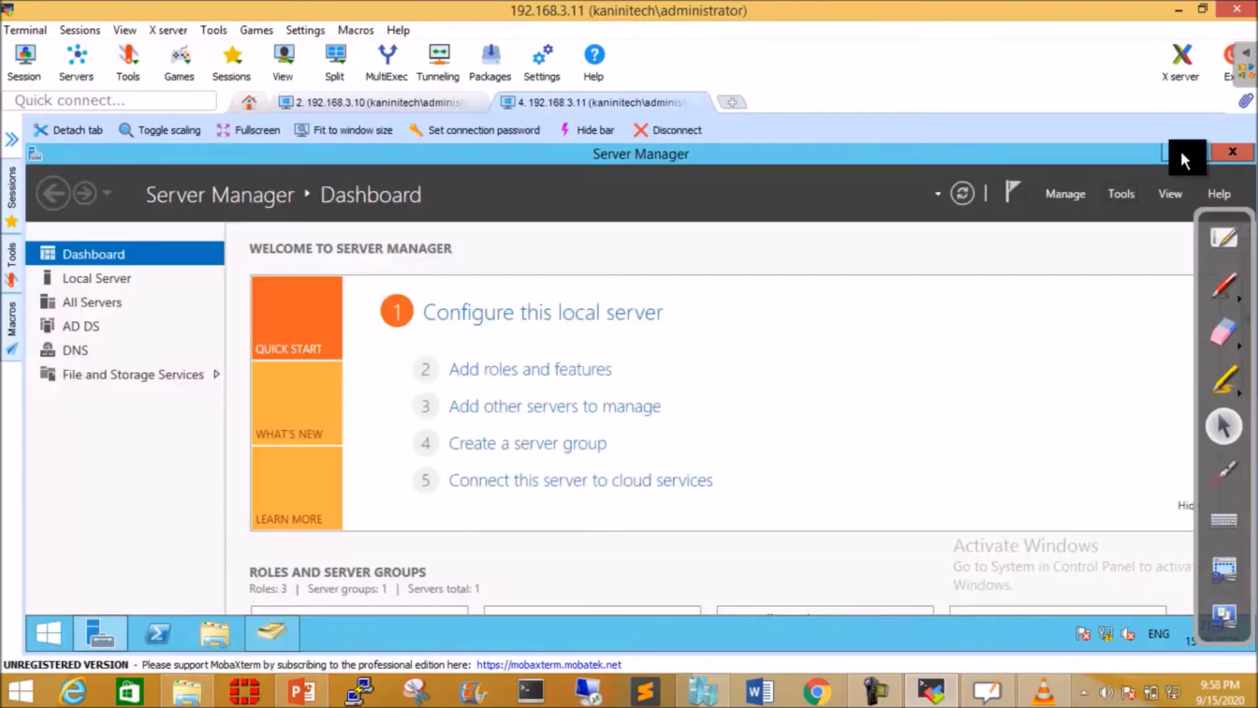
left_click(1116, 190)
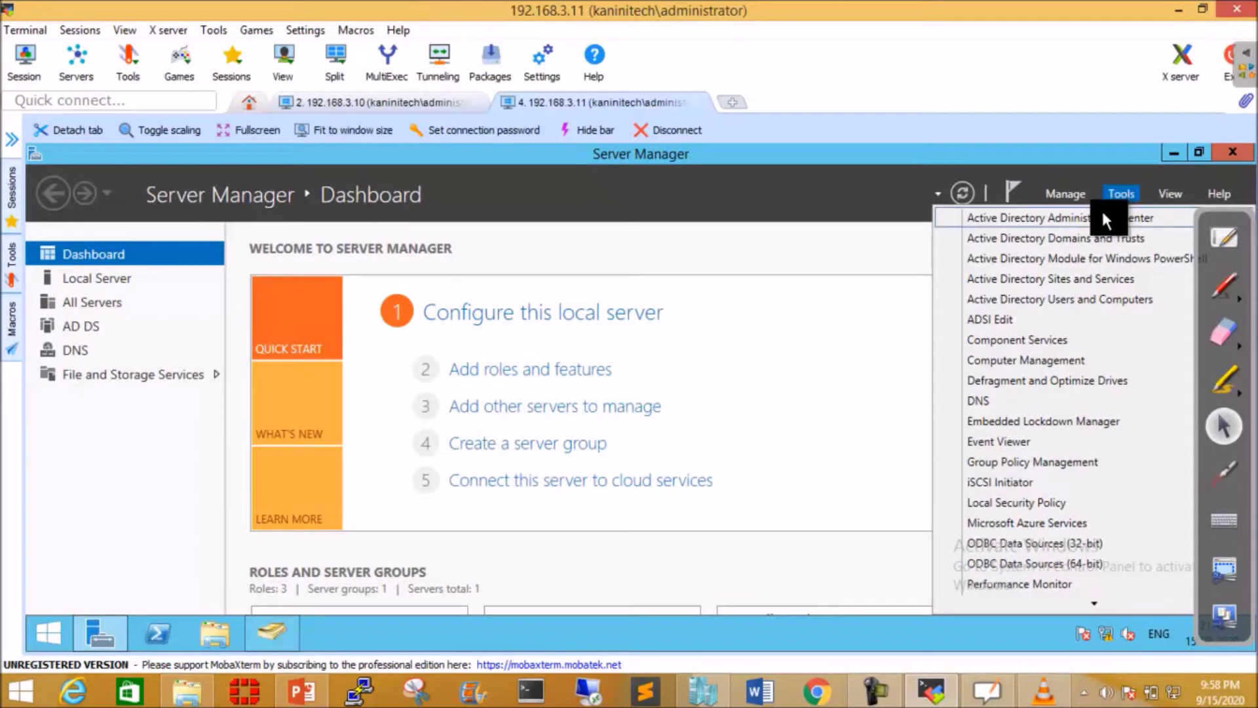
left_click(1057, 241)
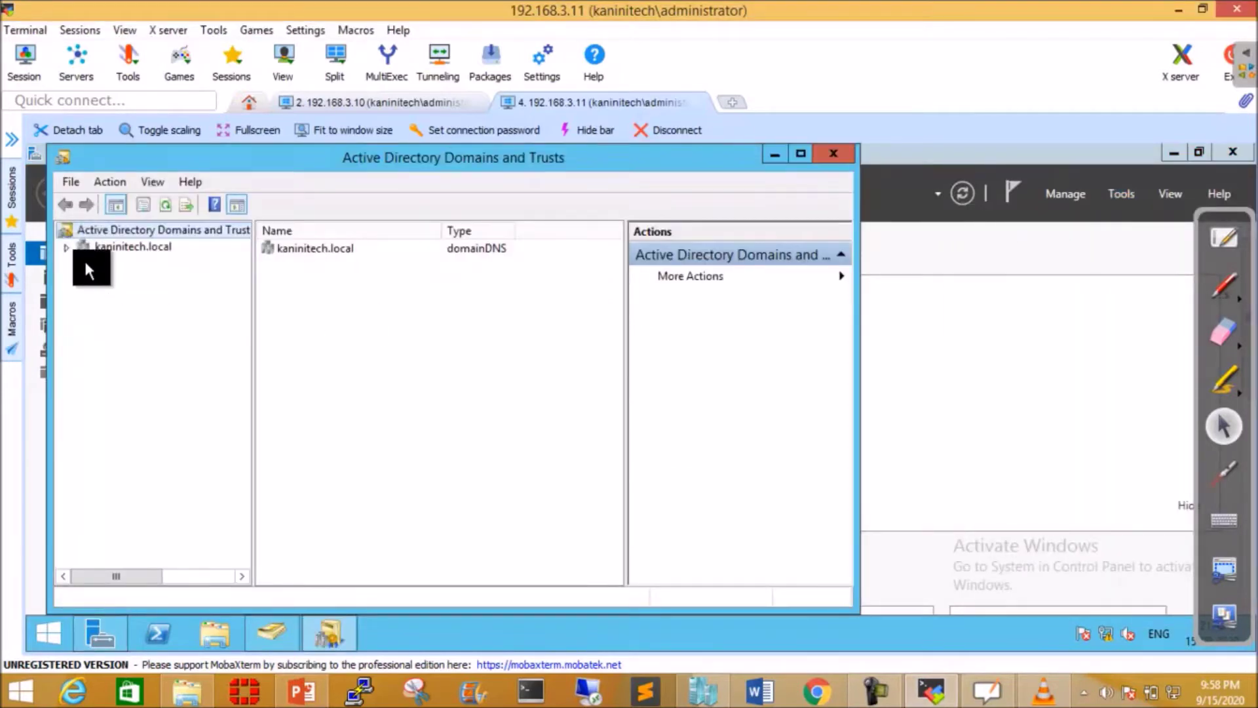
- Check the domain naming operations master for the Active Directory Domains and Trusts root, then close the dialog
double_click(128, 247)
right_click(128, 246)
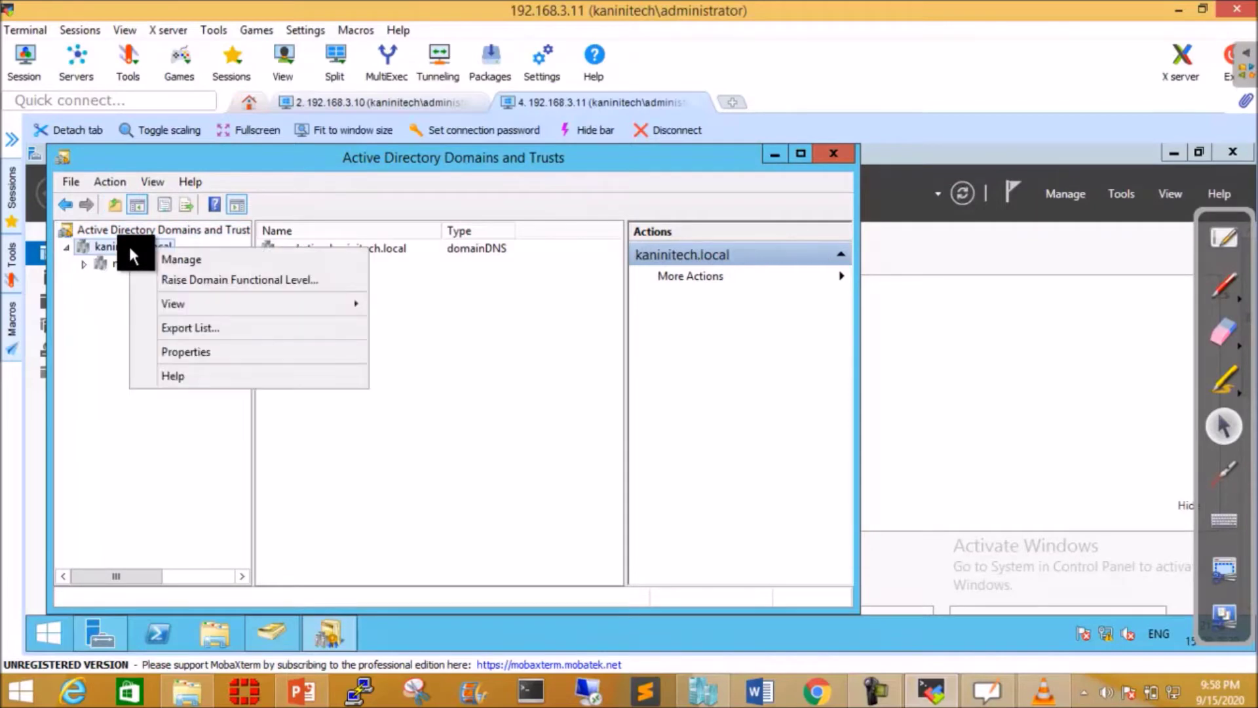
right_click(100, 226)
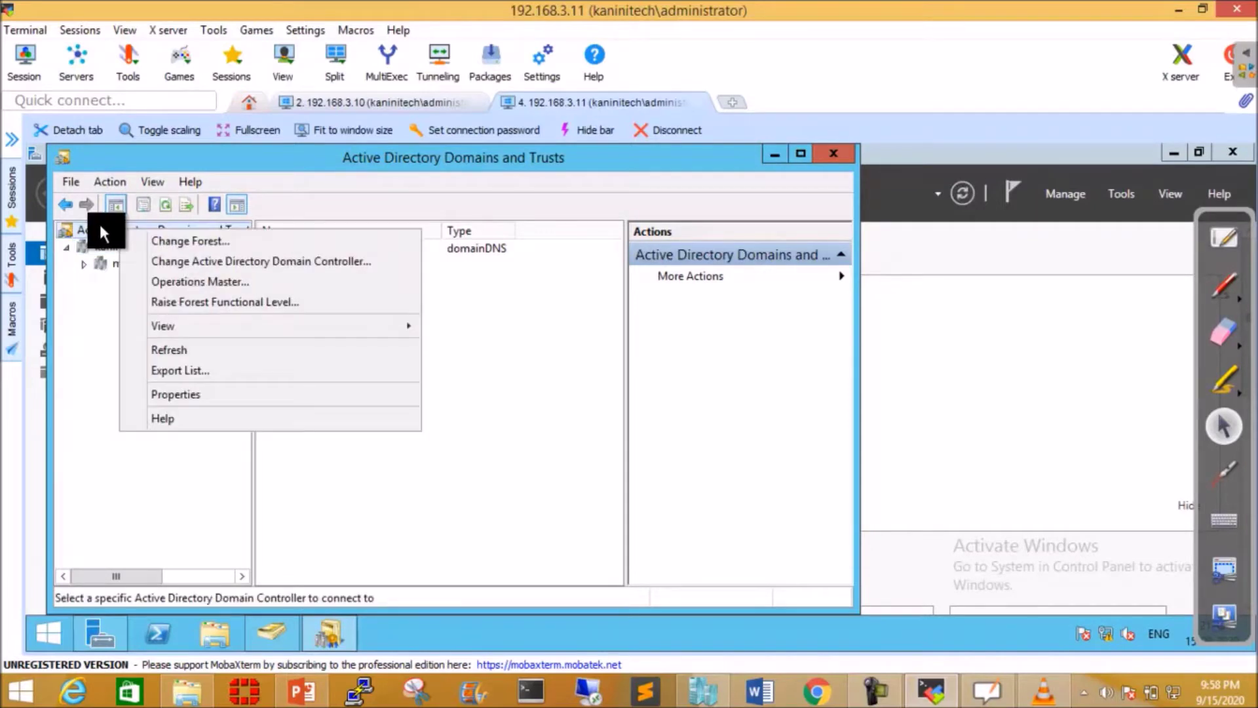
left_click(190, 282)
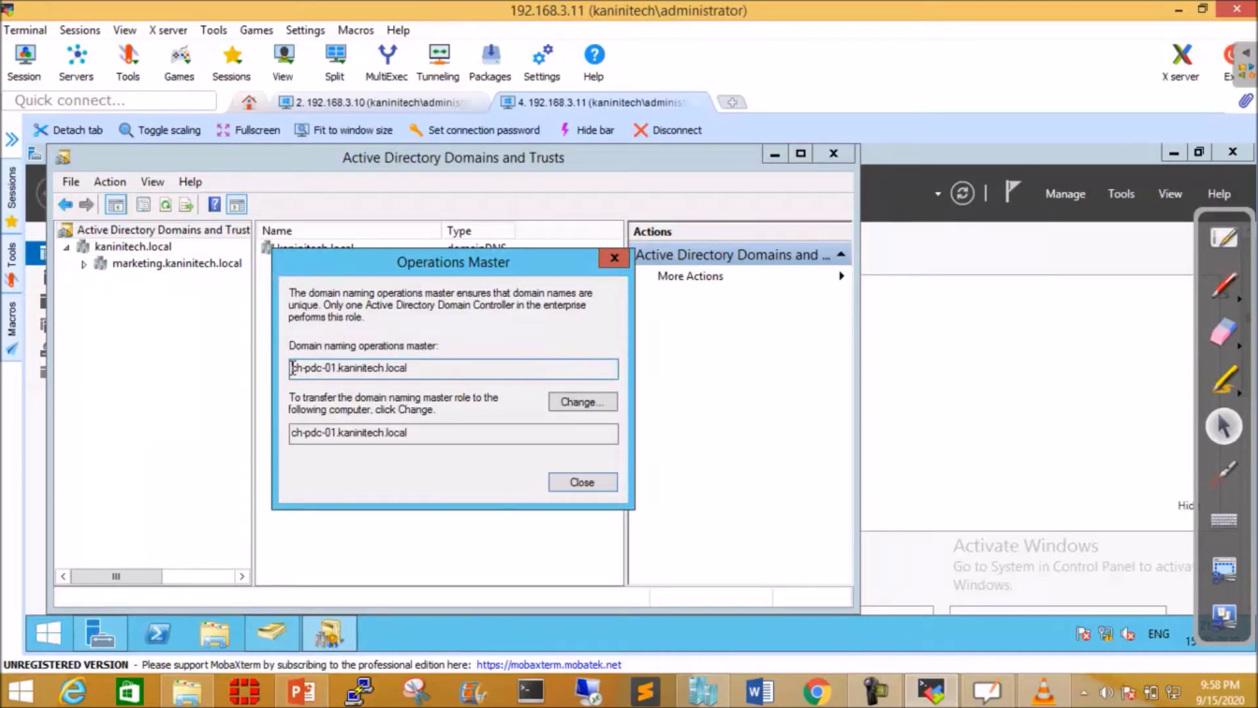
left_click(404, 368)
key("Escape")
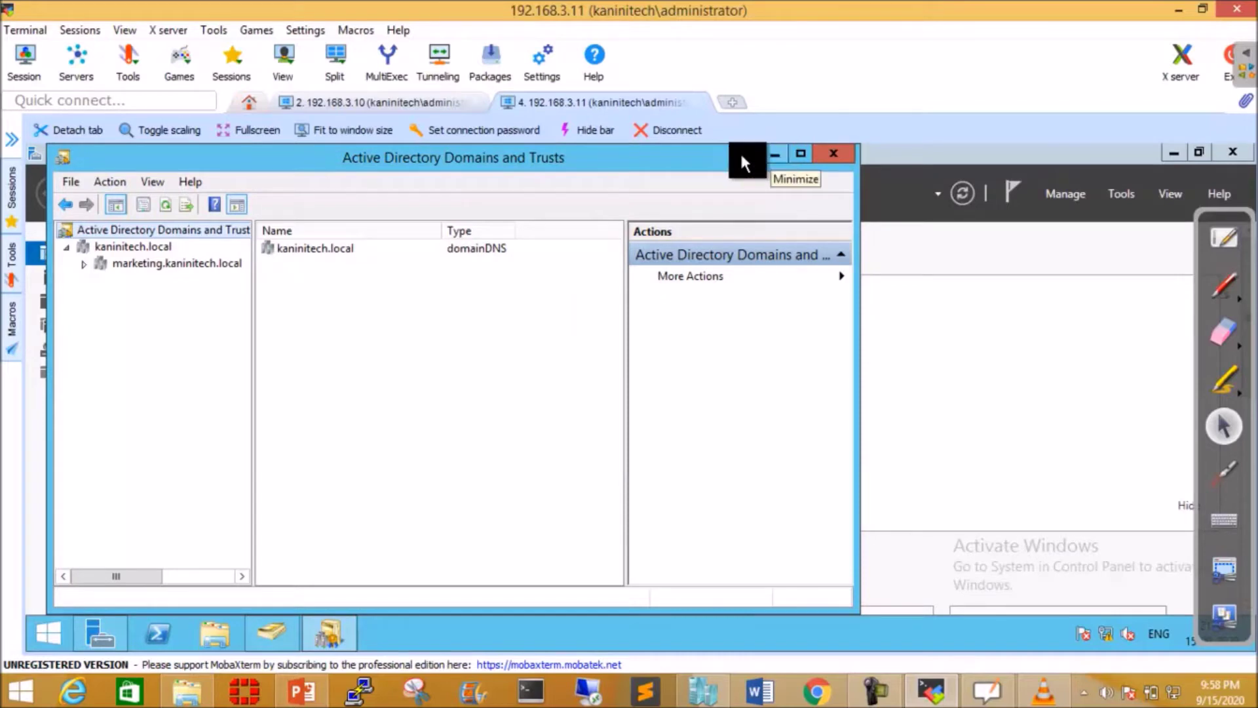
- Open an administrator command prompt on the remote server
right_click(46, 622)
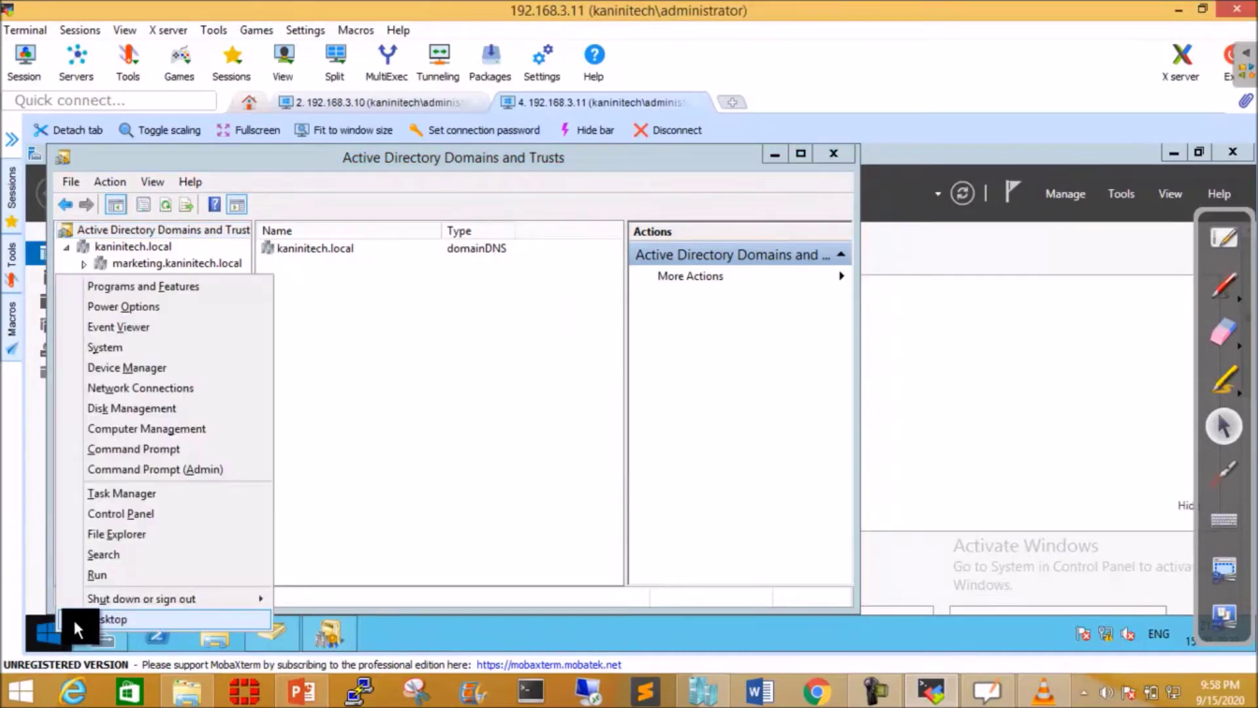
left_click(161, 471)
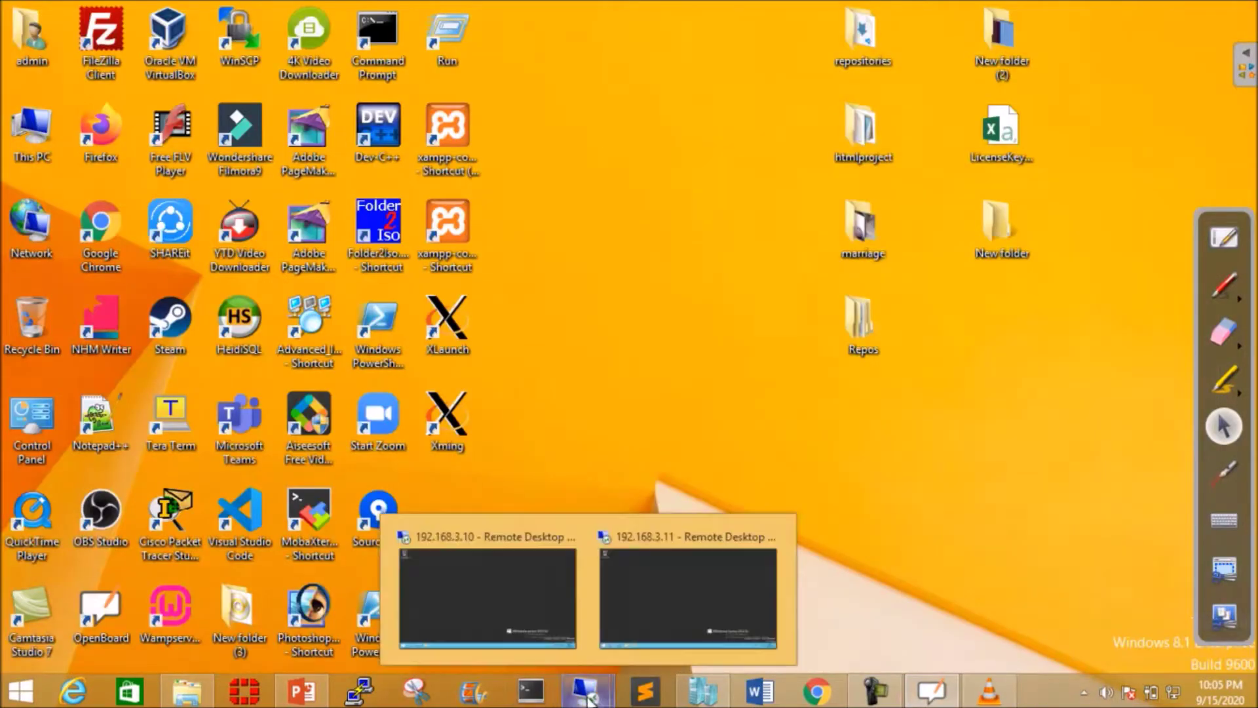
- Switch to the 192.168.3.11 Remote Desktop session and view the system properties of This PC
mouse_move(649, 621)
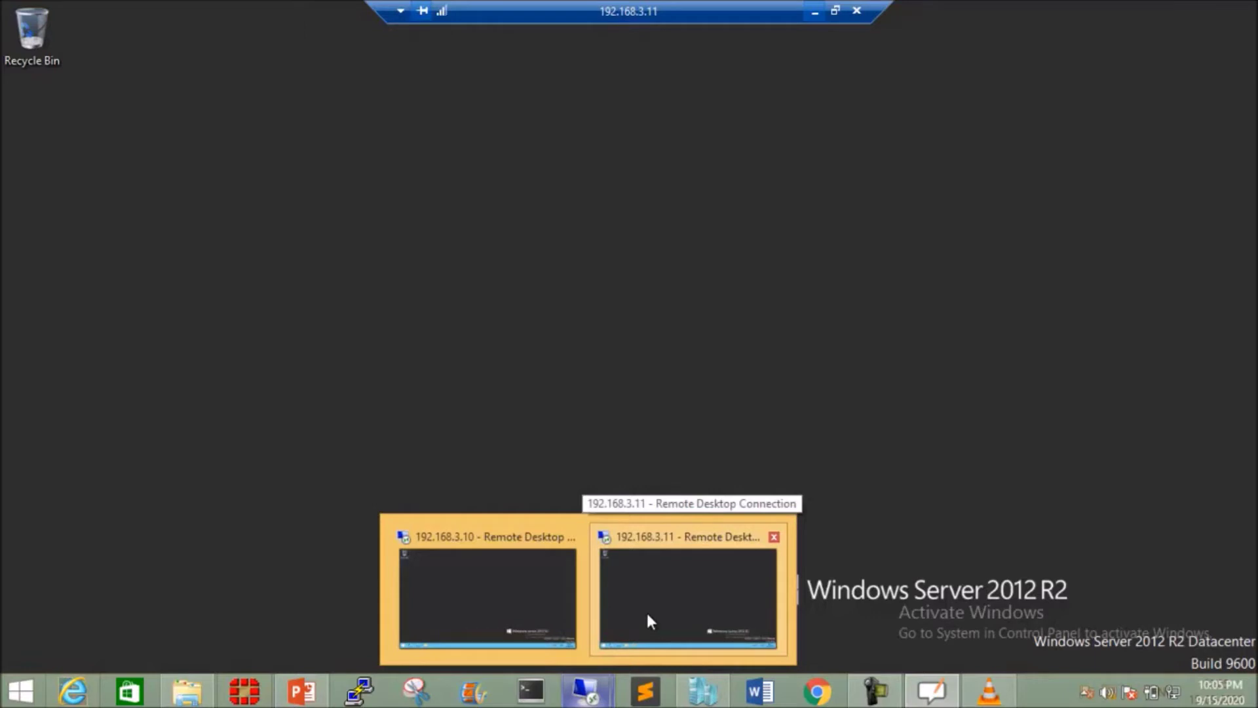
left_click(666, 609)
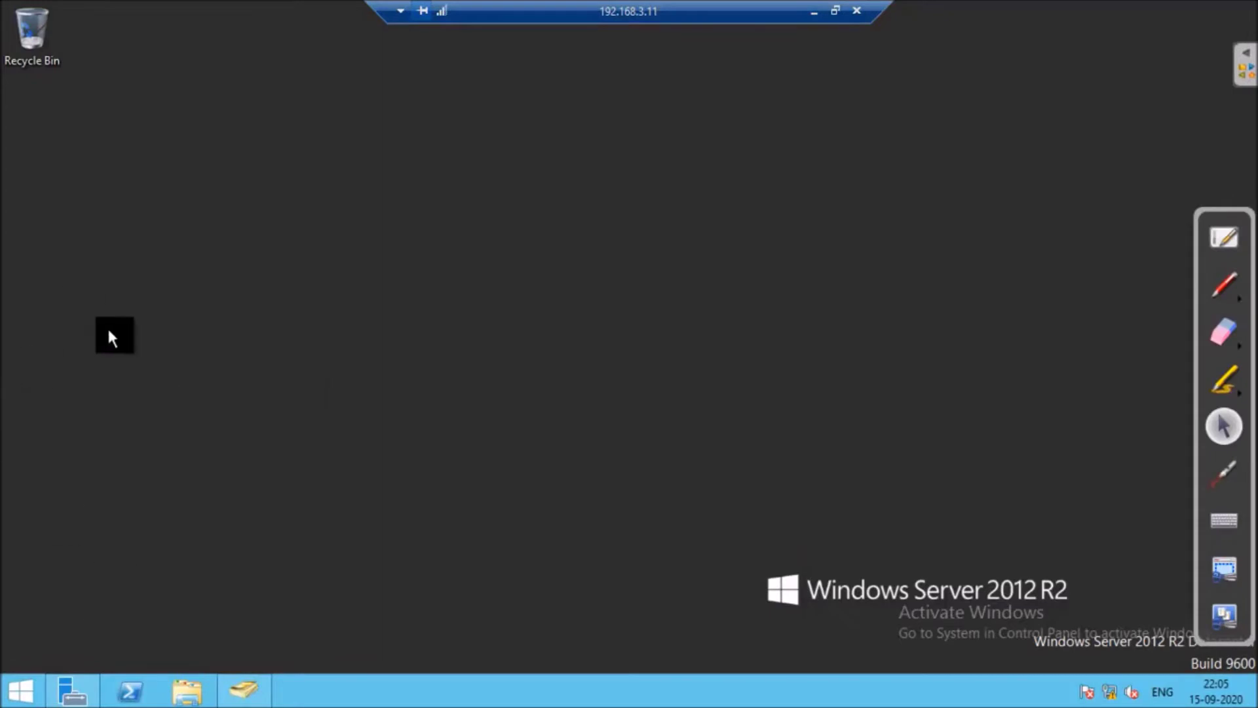
left_click(186, 691)
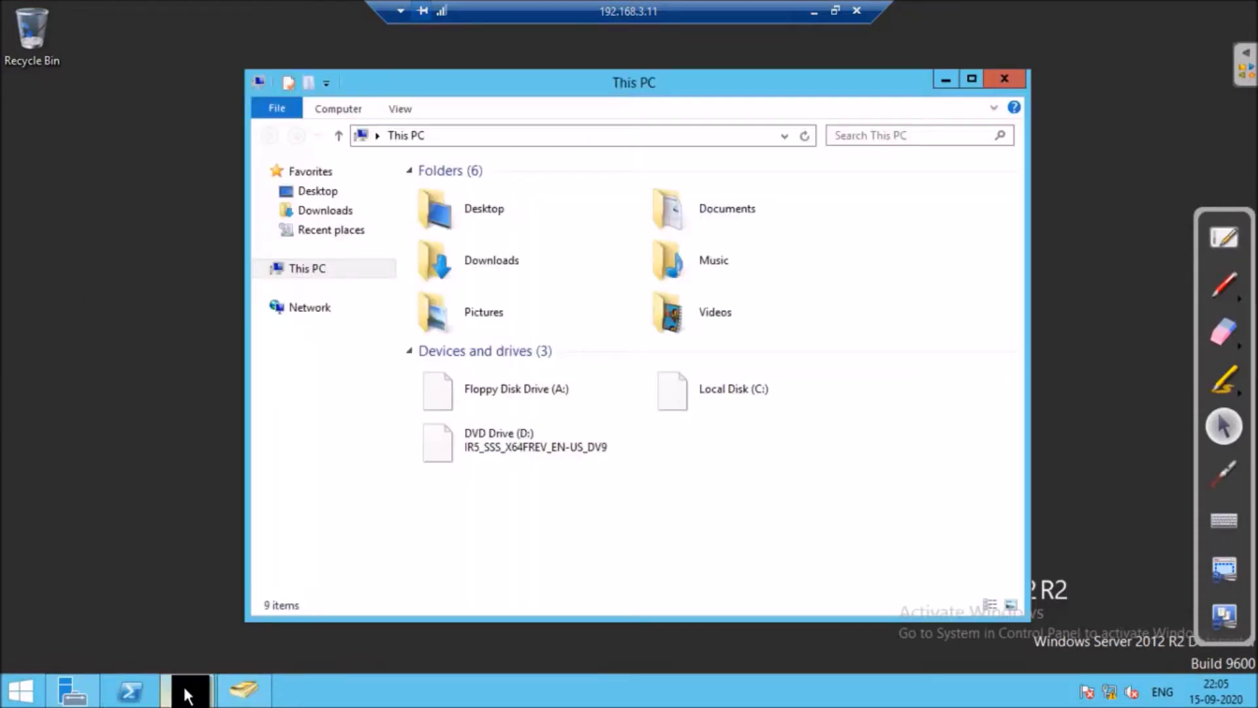
right_click(357, 269)
left_click(413, 485)
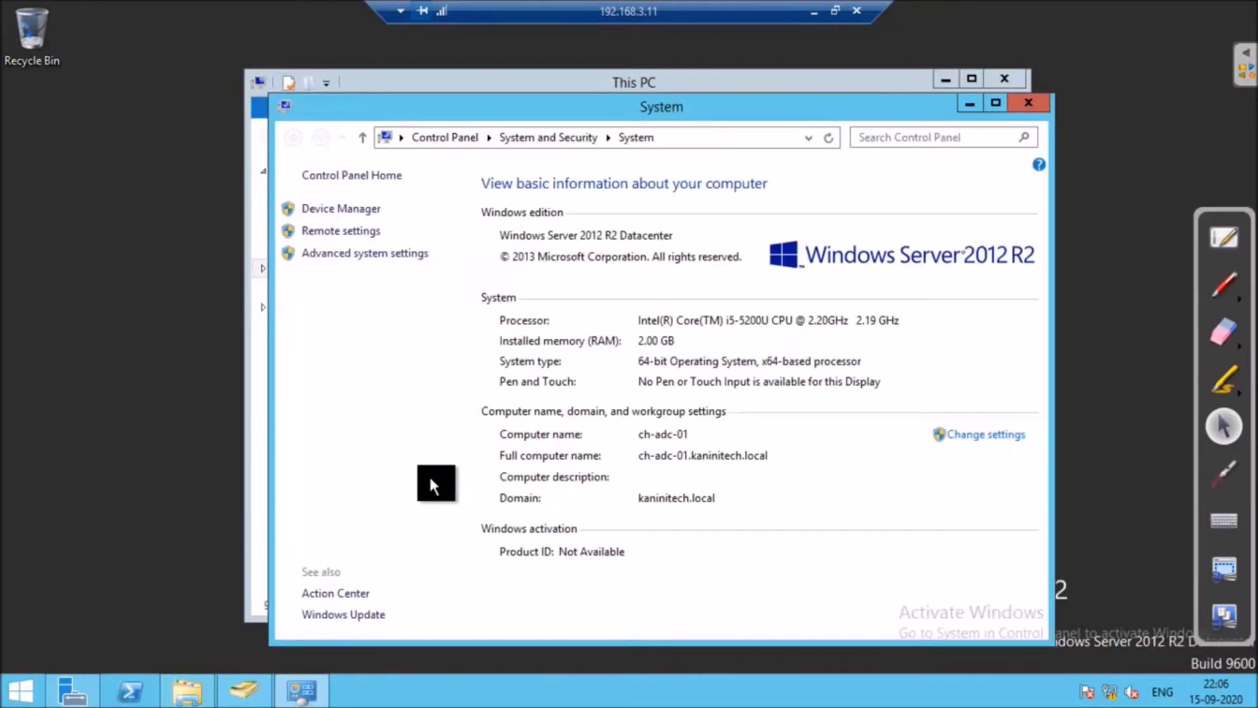
- Open an elevated Command Prompt and run hostname to identify the server
right_click(20, 691)
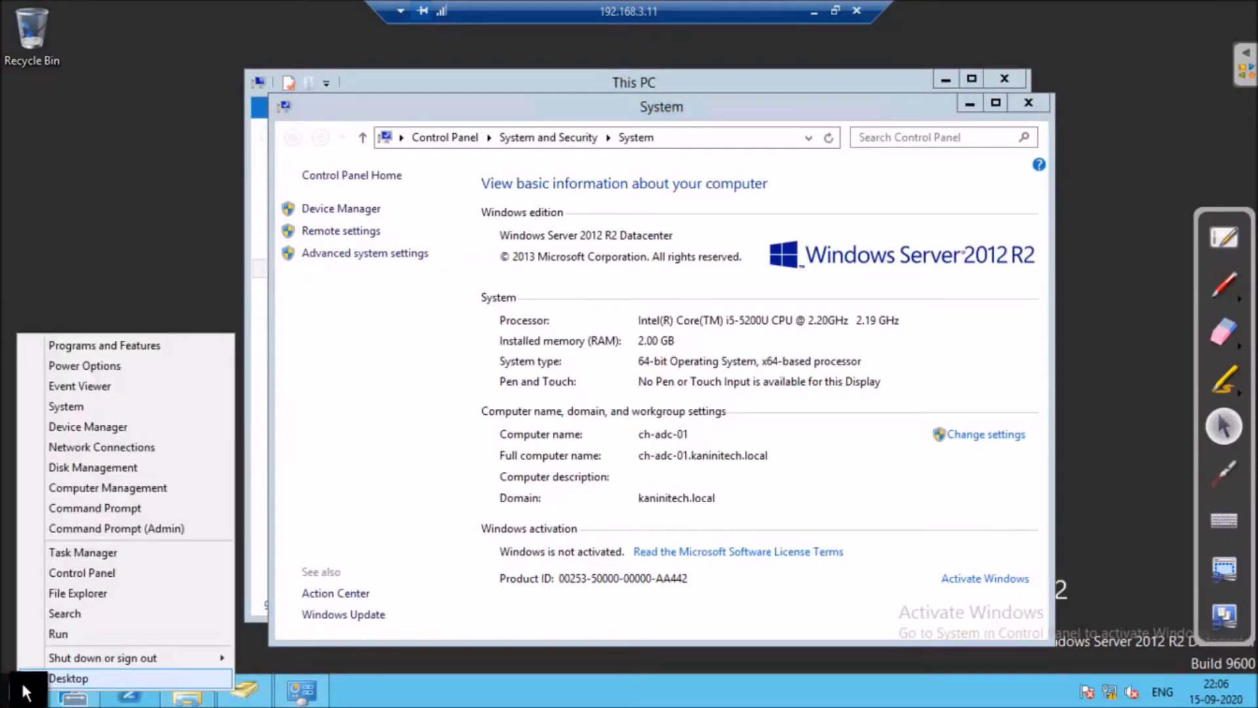
left_click(117, 525)
type("hostn")
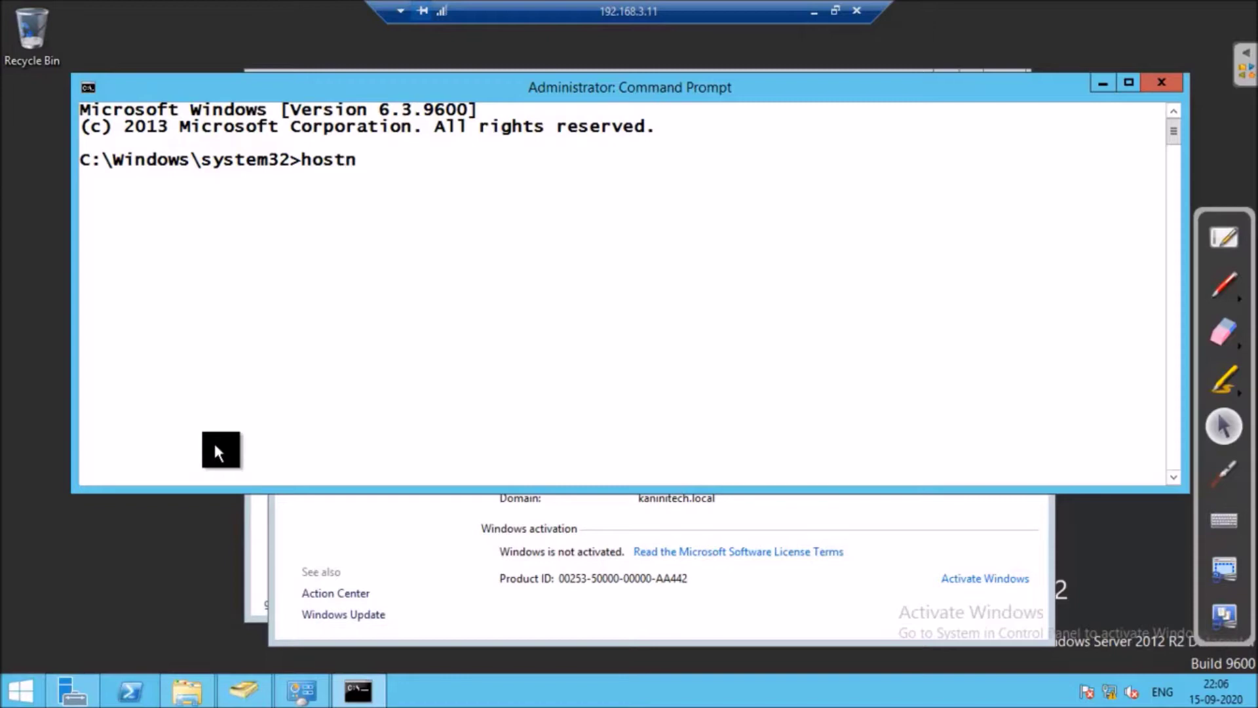
type("ame")
key("Return")
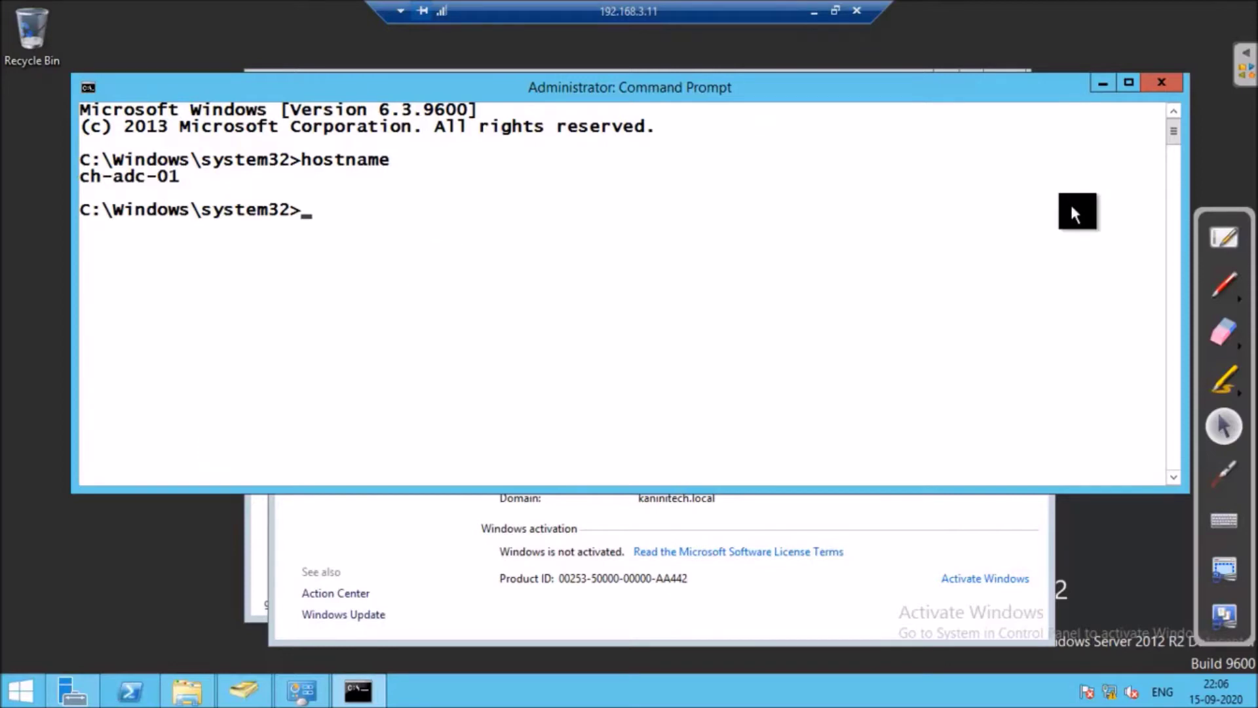
- Maximize the Command Prompt, start ntdsutil, and enter roles and connections to reach the server connections prompt
left_click(1122, 82)
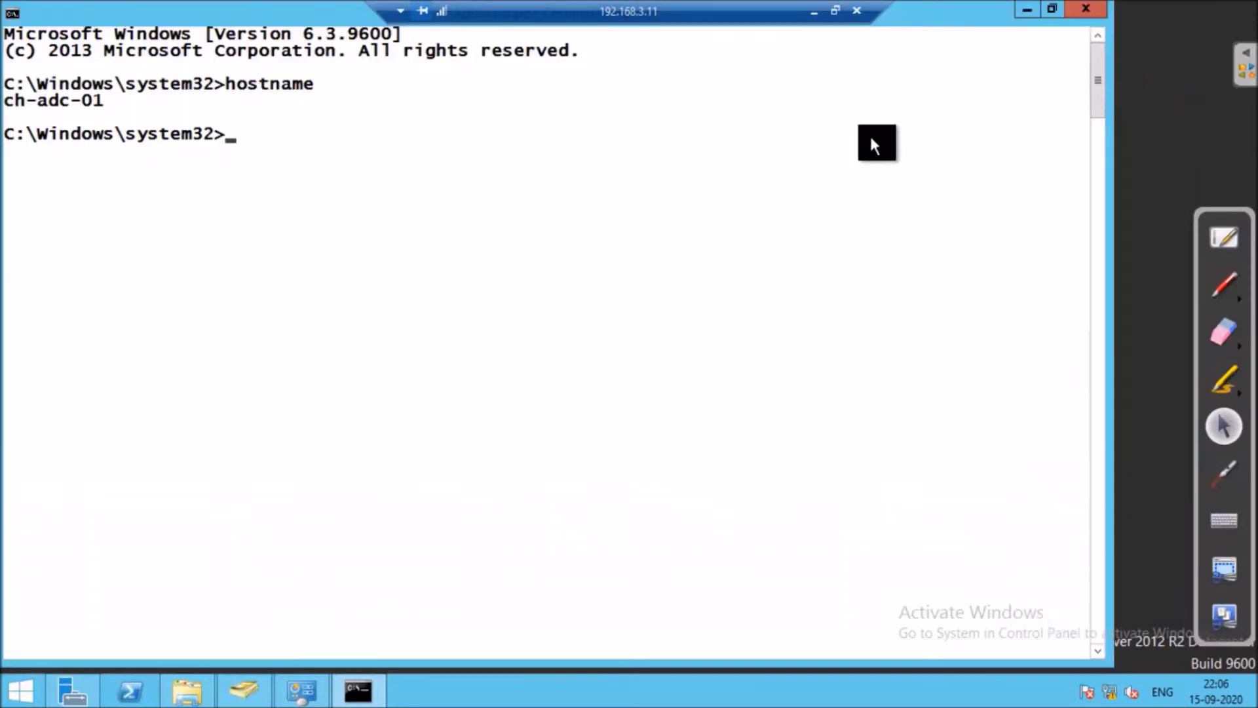
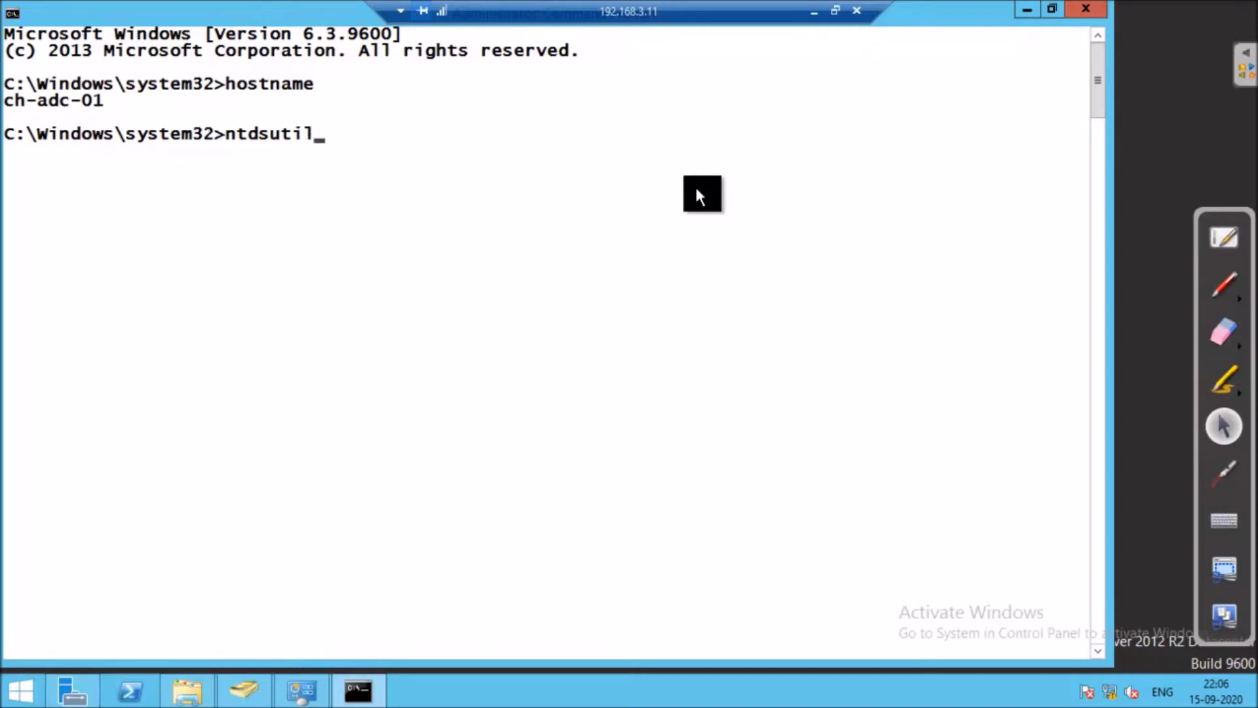
key("Return")
type("r")
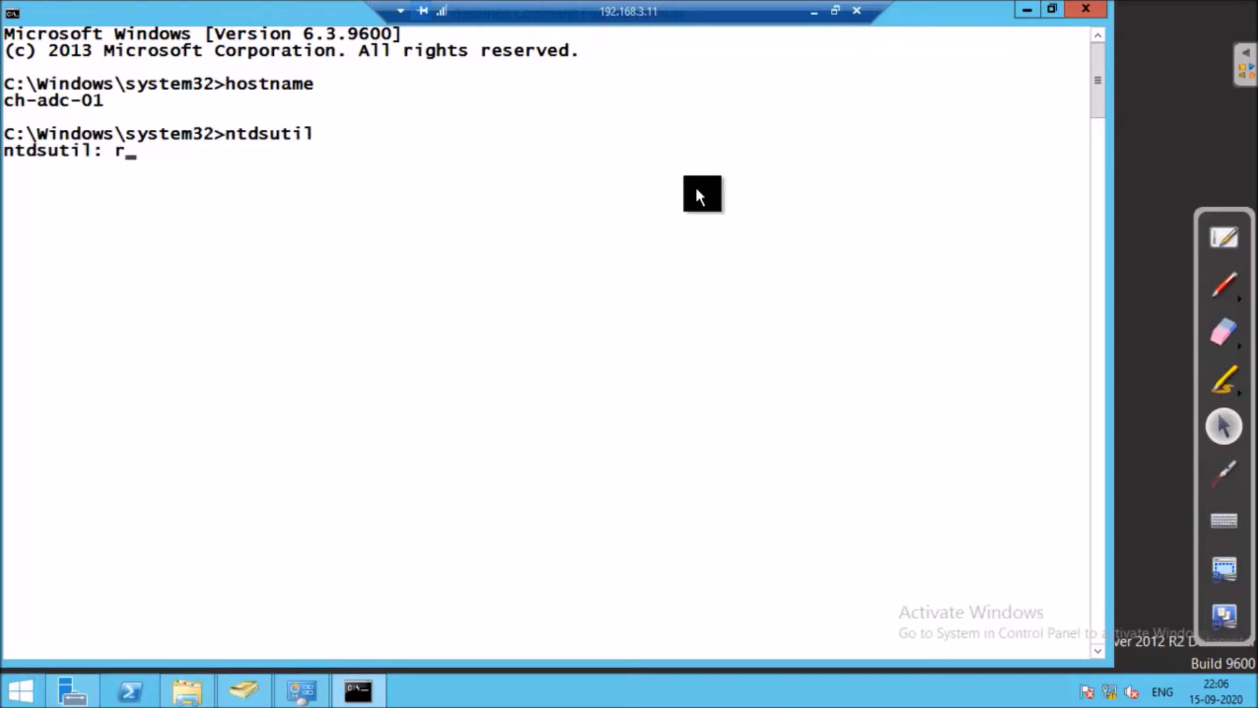
type("oles")
key("Return")
type("connections")
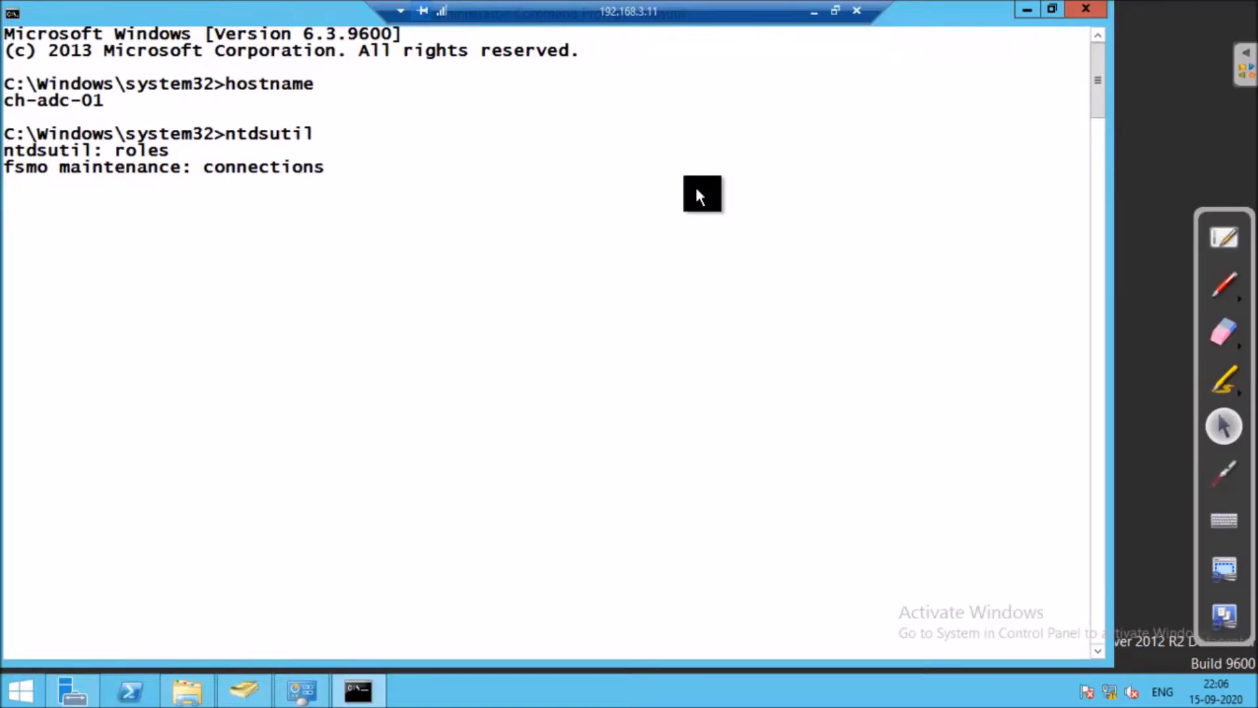
key("Return")
- Try to bind to the domain controller by entering connected to server ch-adc-01 at the server connections prompt
type("connections: c")
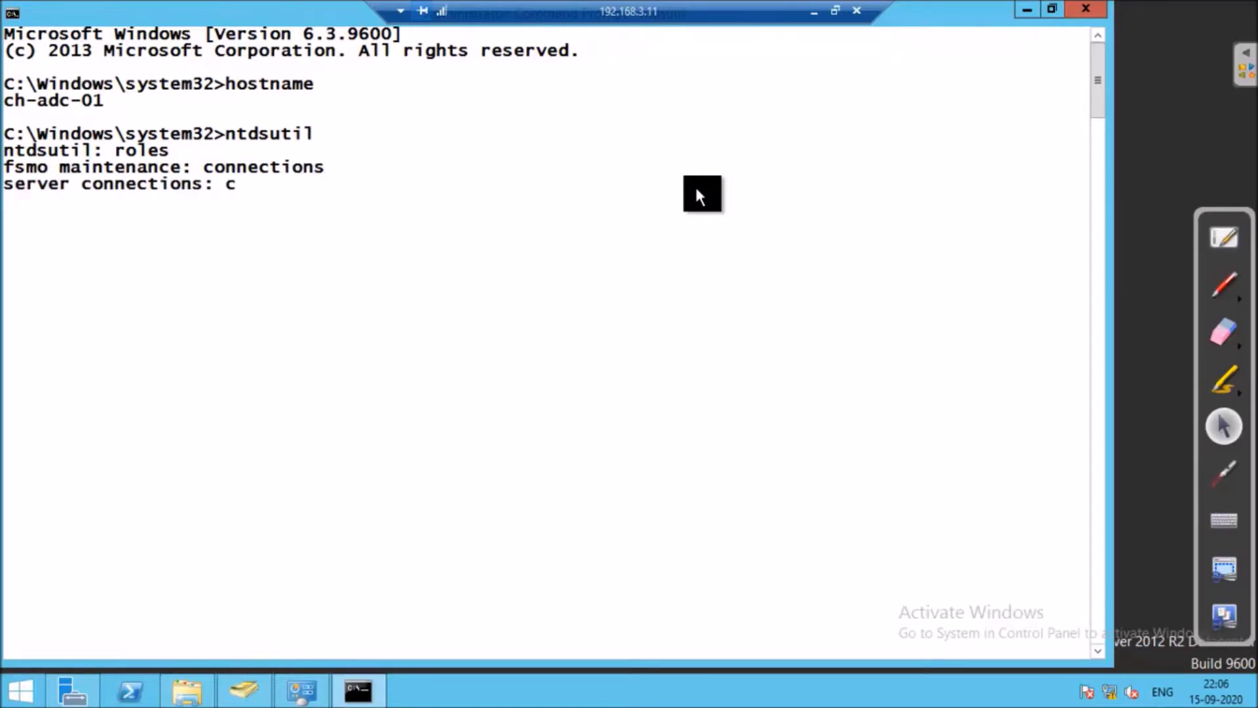
type("onnected")
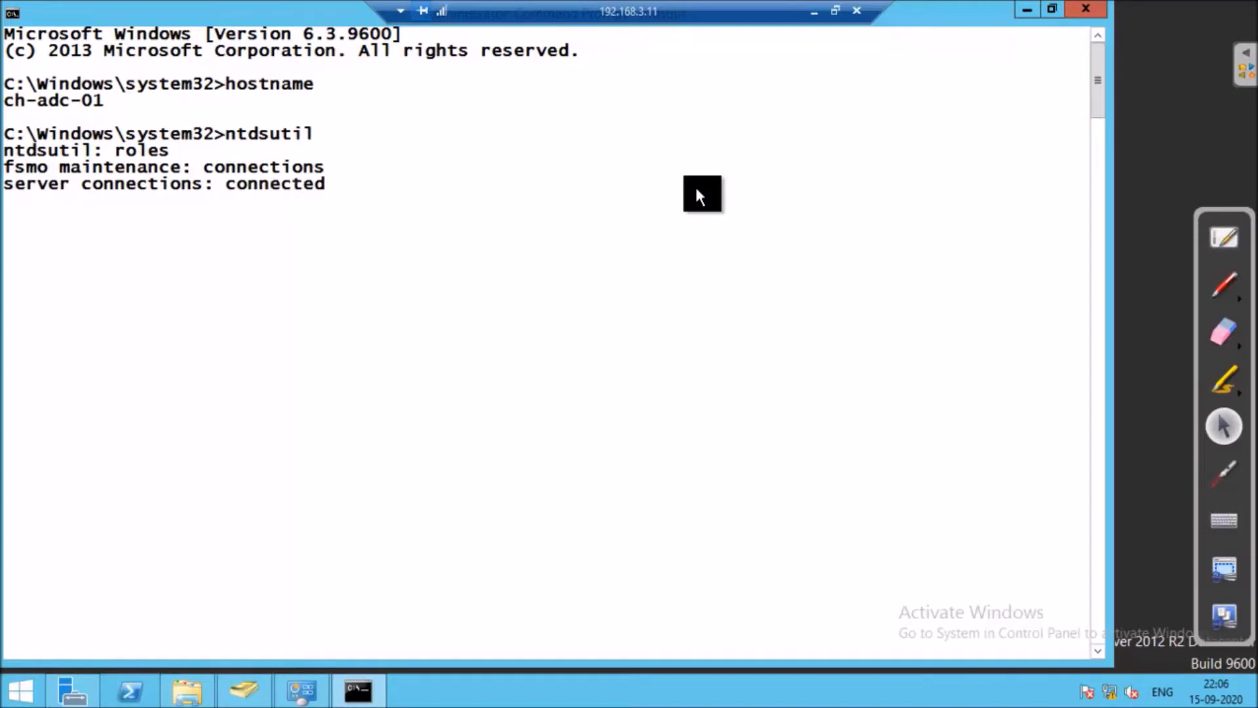
type(" to server ")
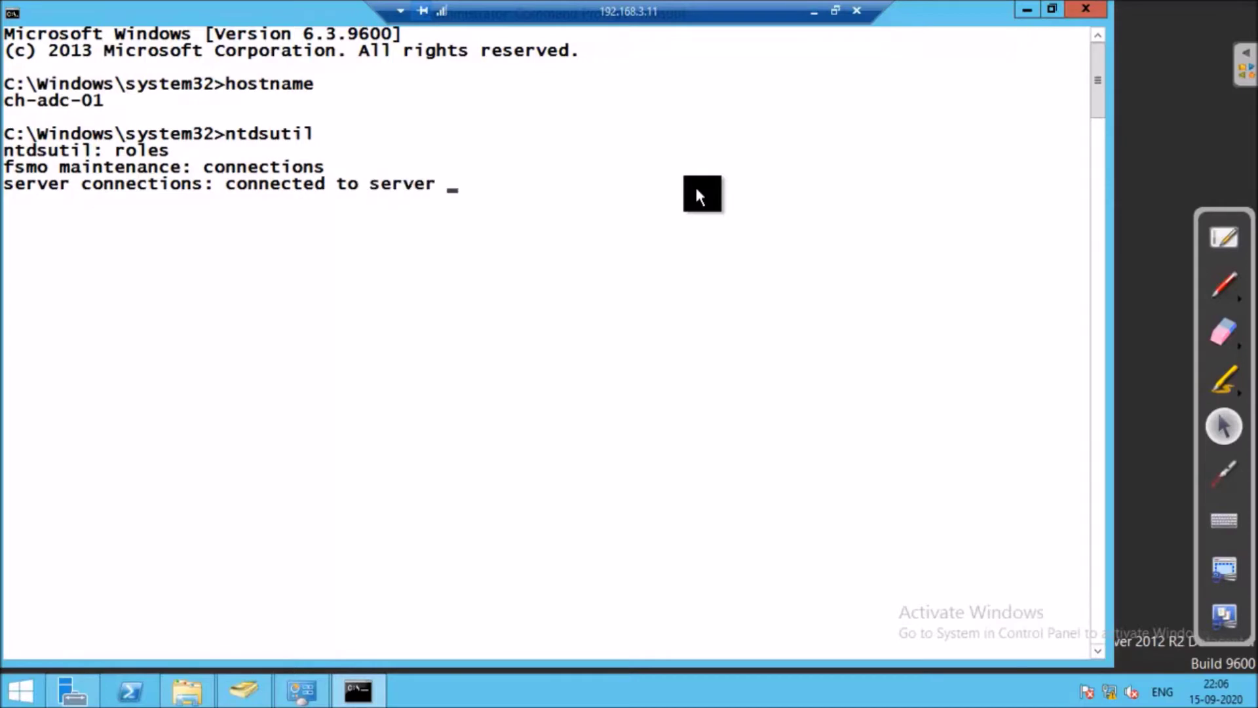
type("ch-adc-")
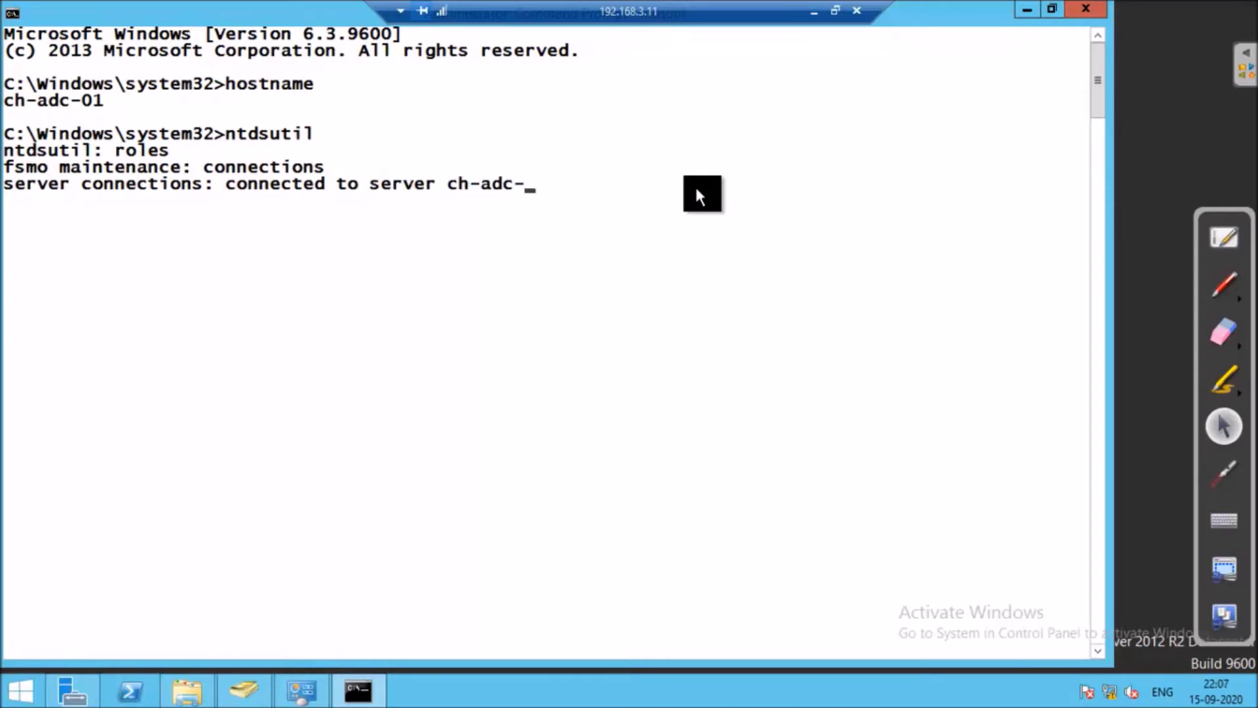
type("01")
key("Return")
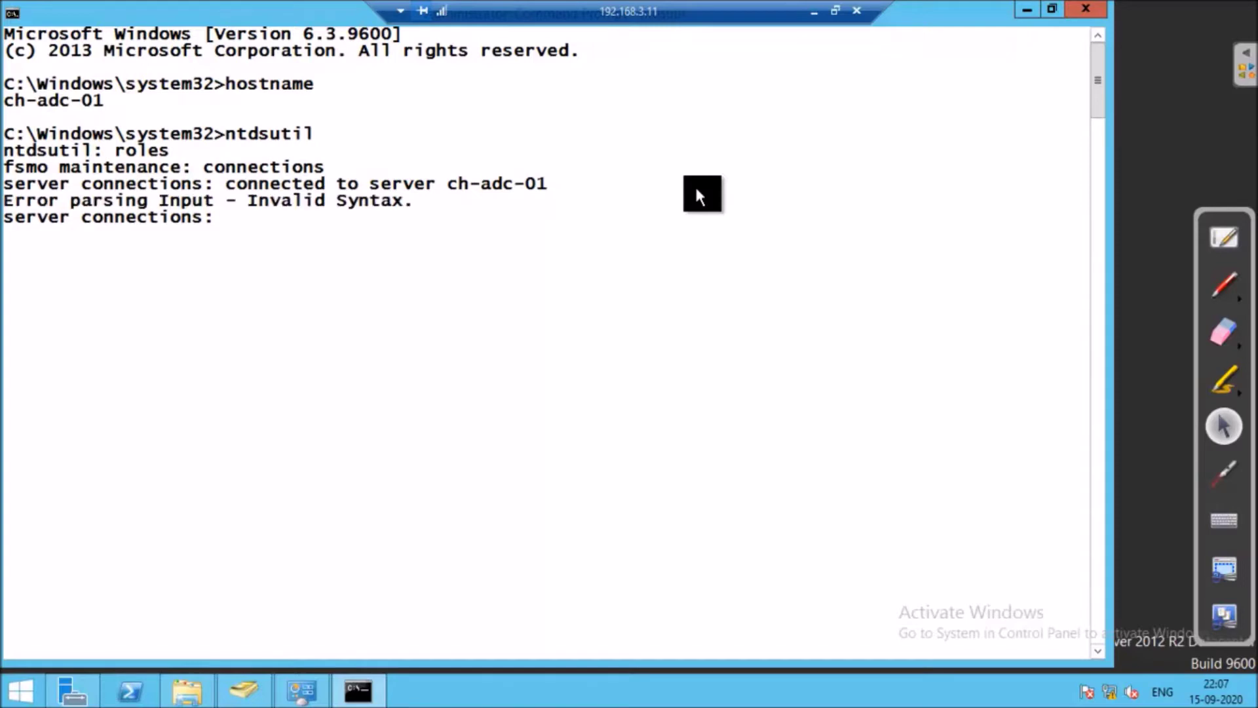
- Correct the previous command to connect to server ch-adc-01, run it, and quit to the fsmo maintenance prompt
key("Up")
key("Left")
key("Left")
key("Left")
key("Left")
key("Left")
key("Left")
key("Left")
key("Left")
key("Left")
key("Left")
key("Left")
key("Left")
key("Left")
key("Left")
key("Left")
key("Left")
key("Left")
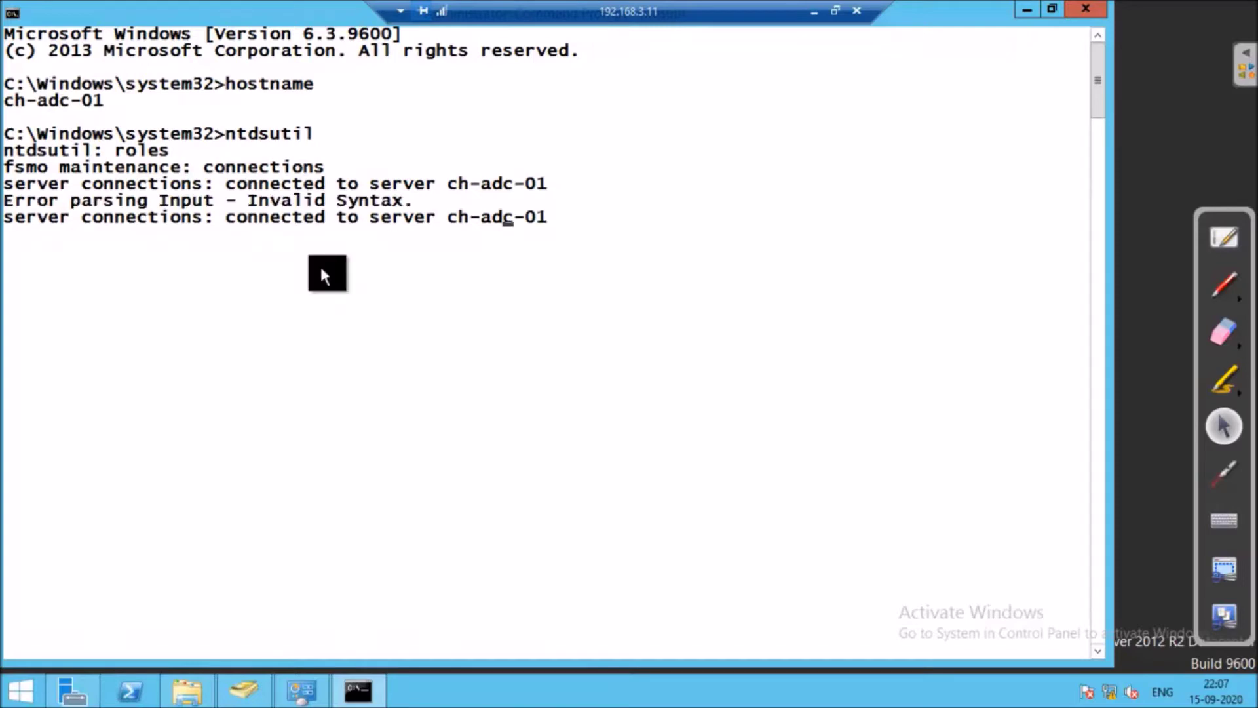
key("Left")
key("Left")
key("Left")
key("Left")
key("Left")
key("Left")
key("Right")
key("Delete")
key("Delete")
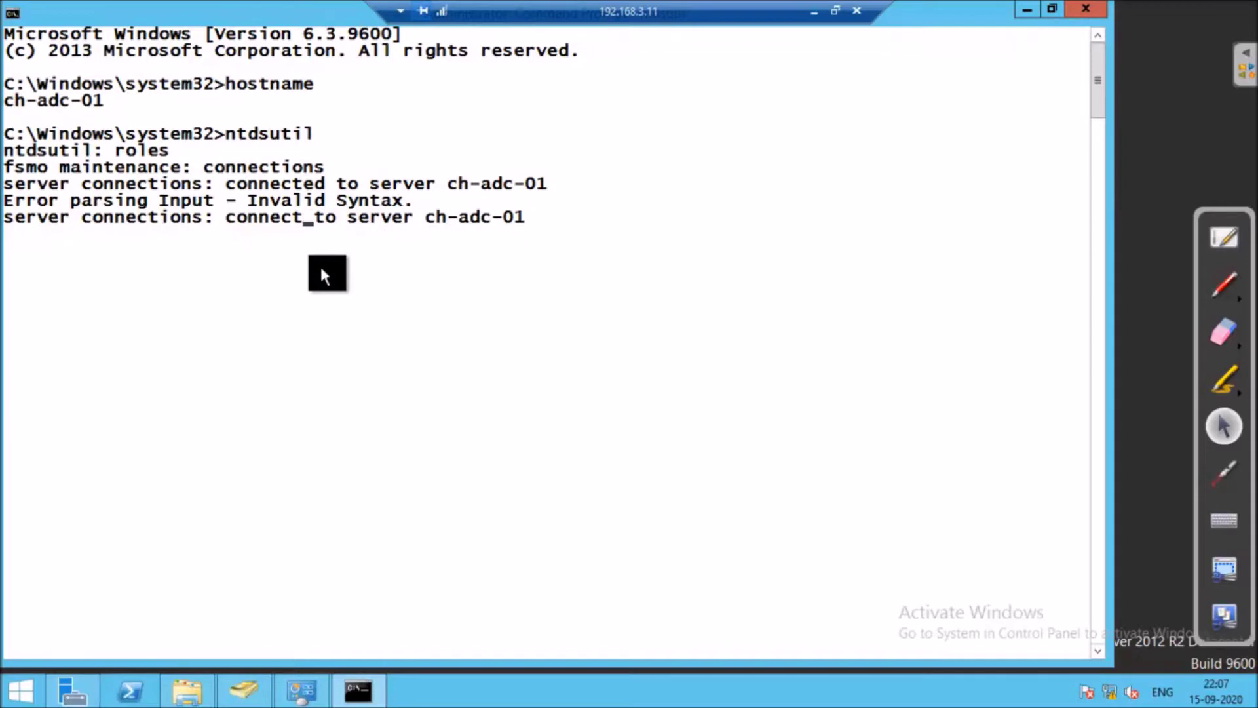
key("Return")
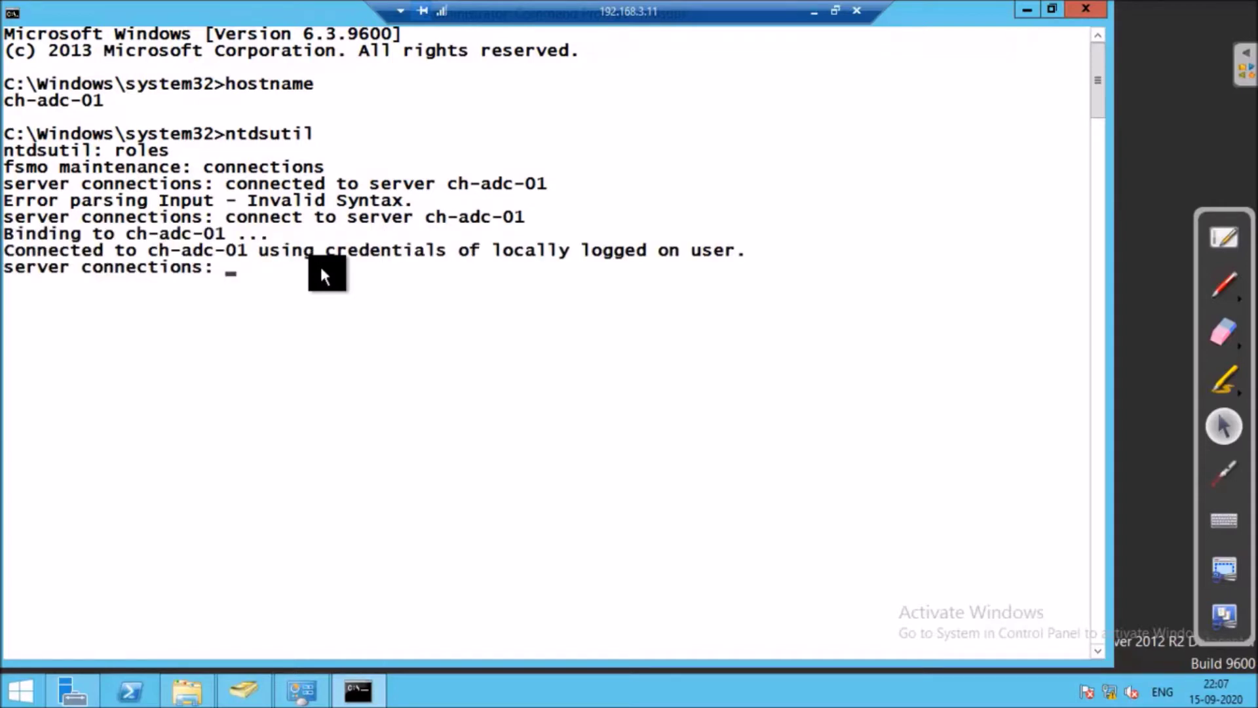
type("quit")
key("Return")
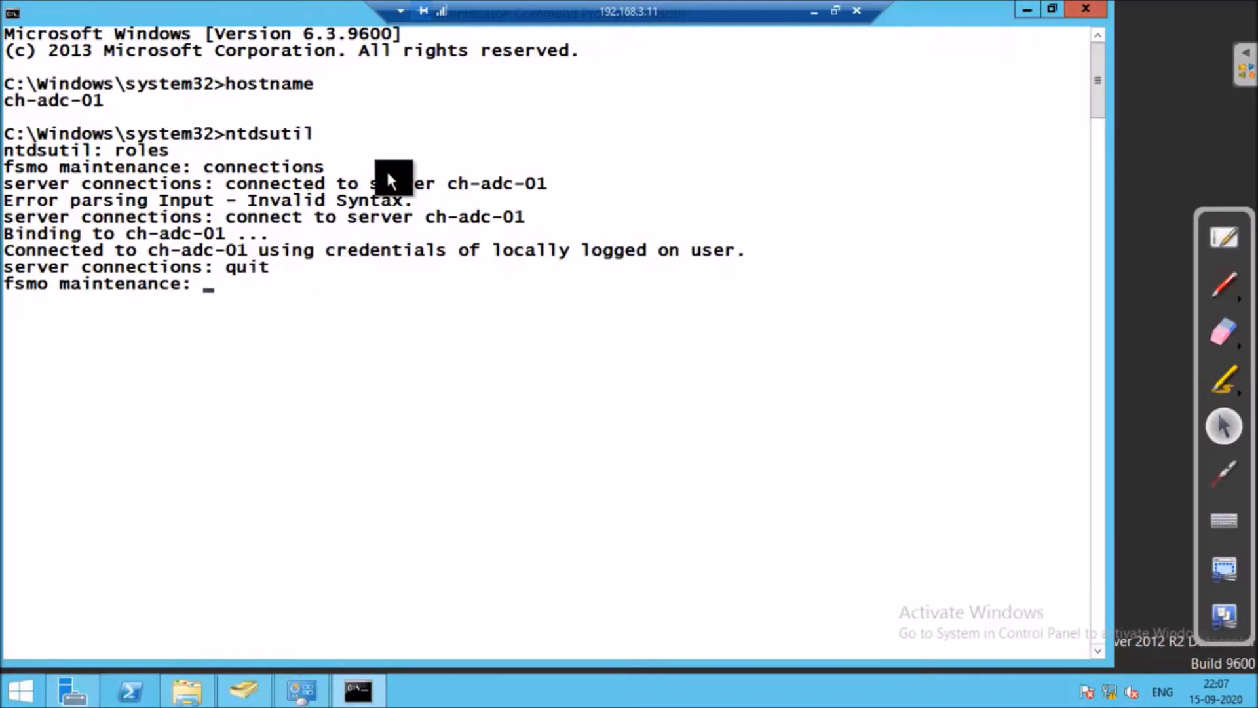
- Check the ntdsutil commands on the PowerPoint slide, return to the 192.168.3.11 session, and enter select operation target
left_click(812, 10)
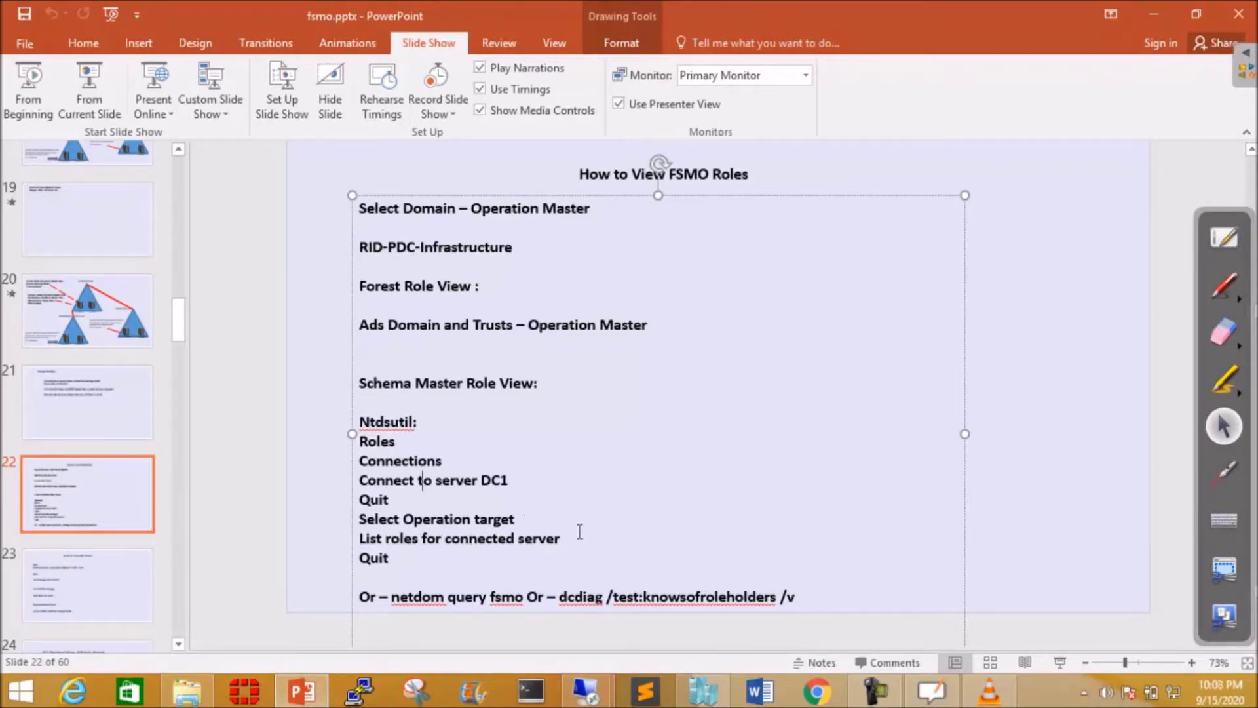
key("alt+Tab")
type("lect operation target")
key("Return")
- Run list roles for connected server at the select operation target prompt
type("list r")
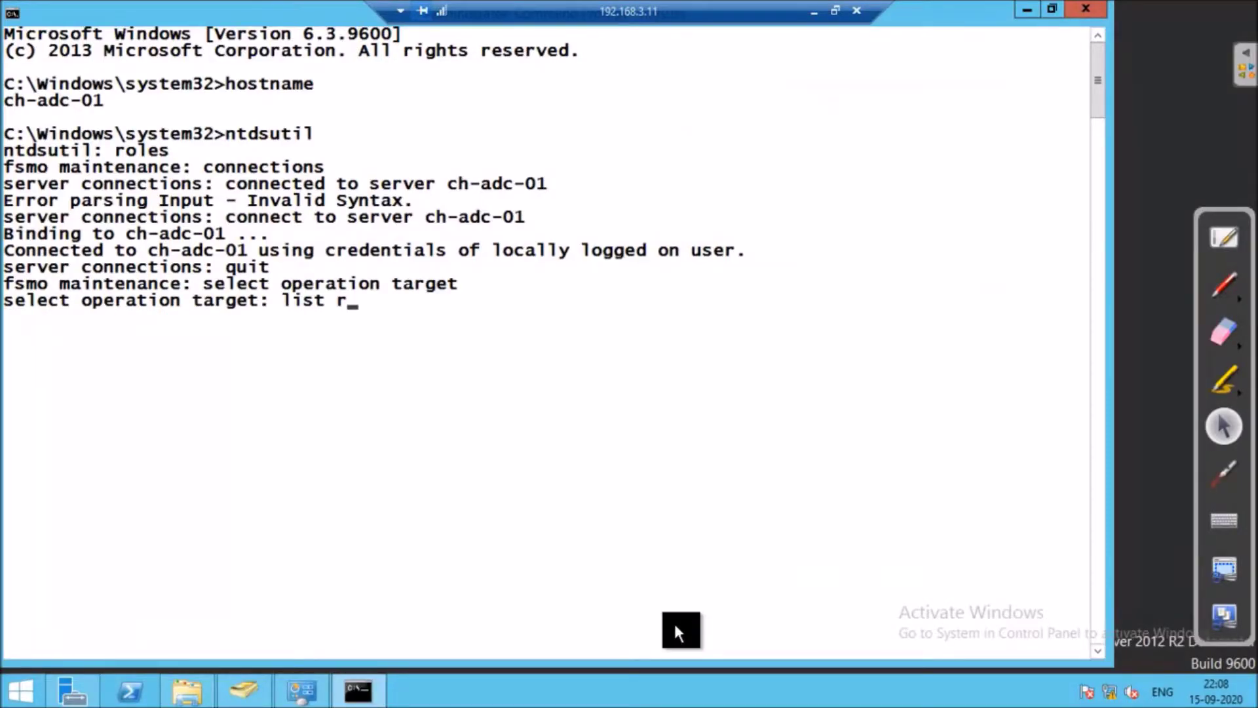
type("oles fi")
key("BackSpace")
type("or connect")
type("ed")
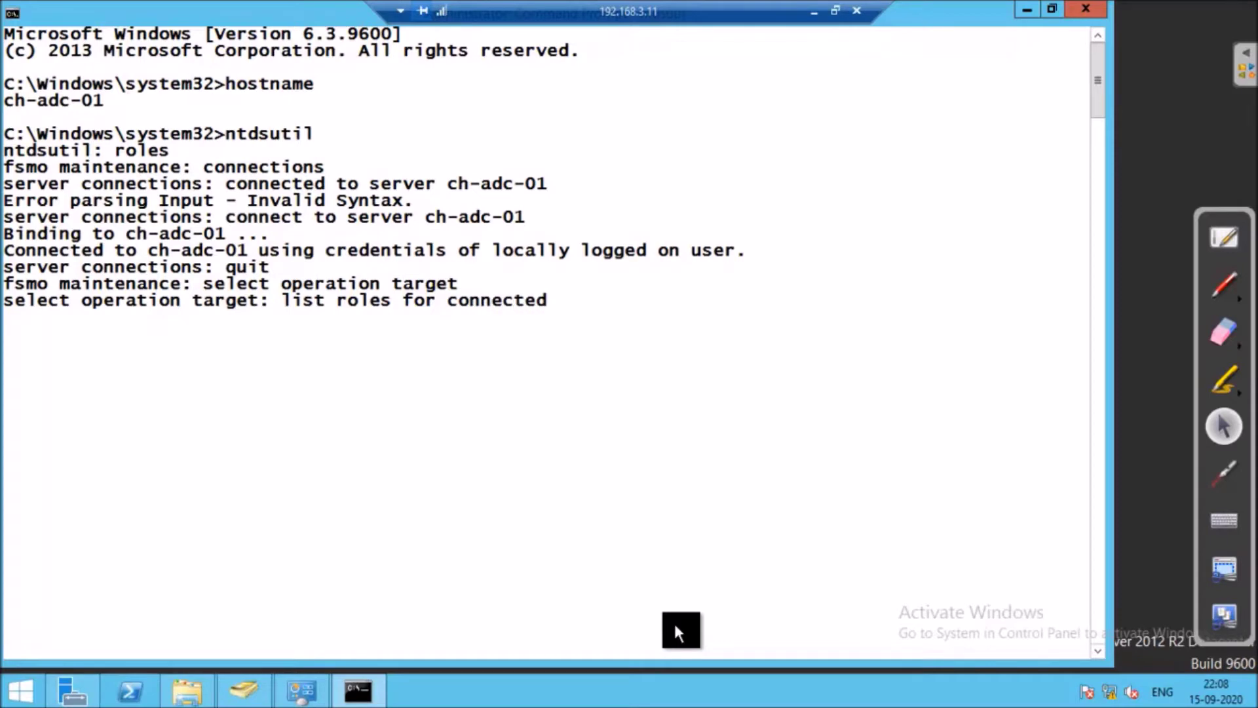
type(" server")
key("Return")
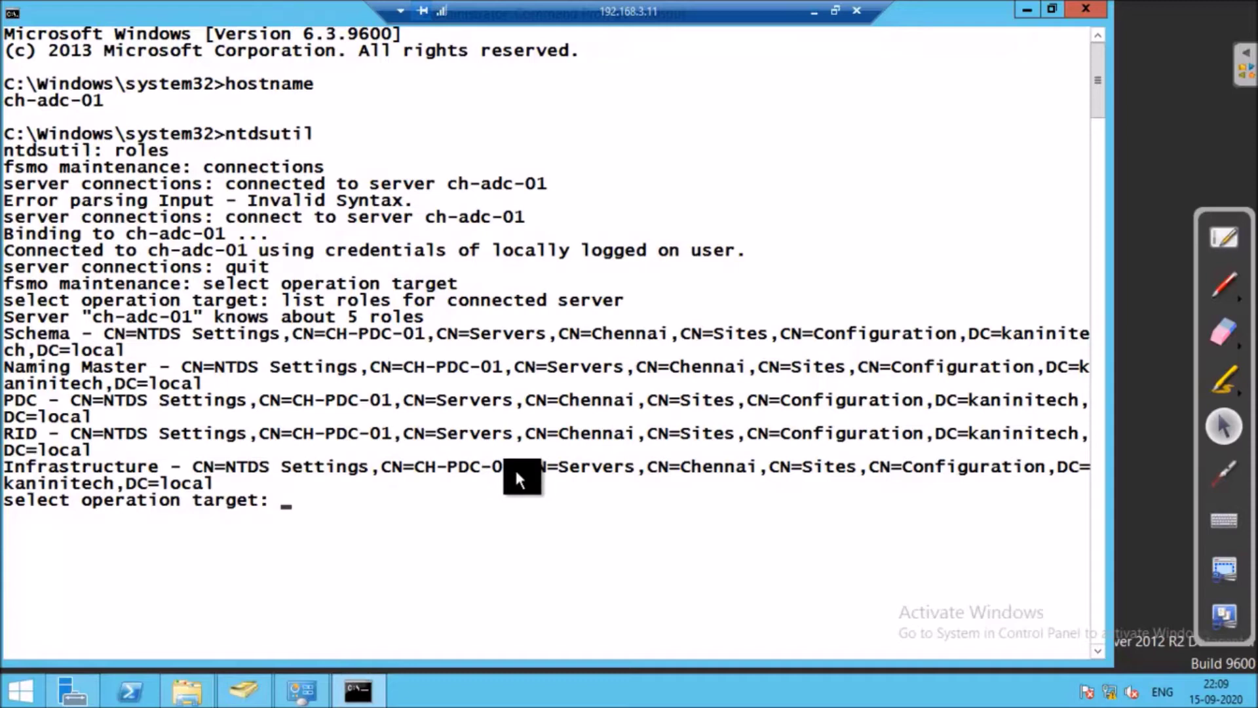
- Quit every ntdsutil level back to the system prompt and clear the screen
type("quit")
key("Return")
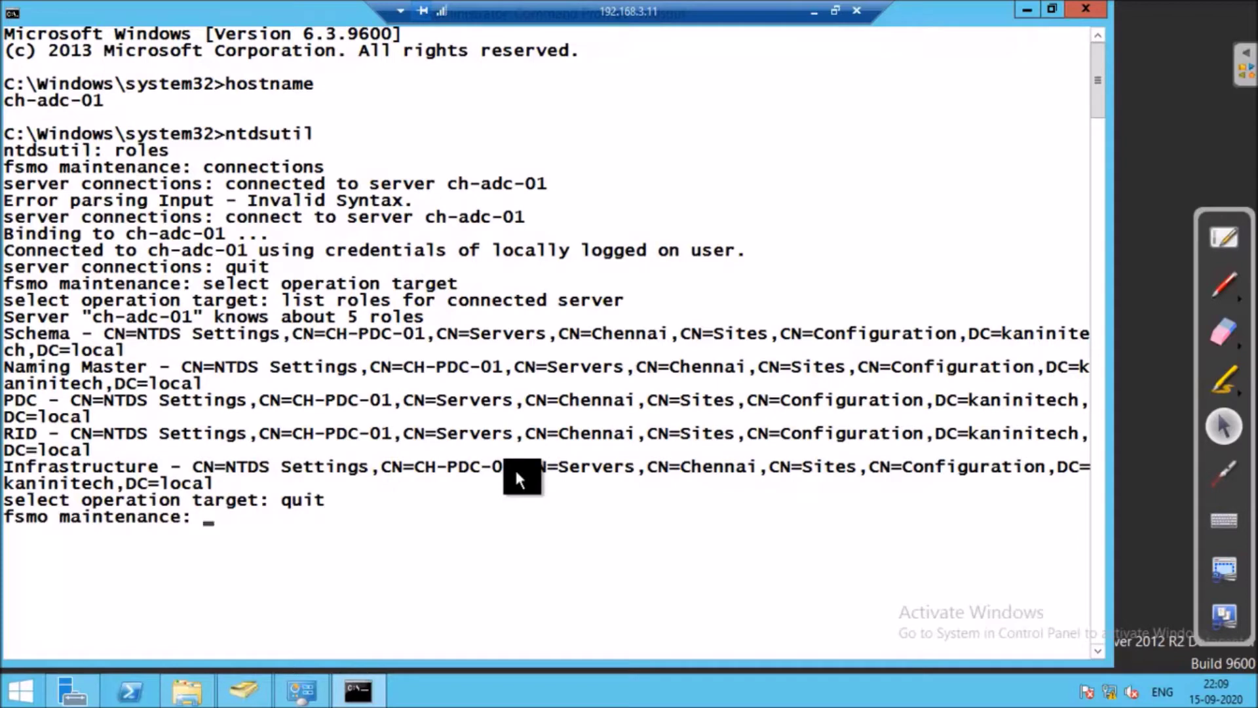
type("quit")
key("Return")
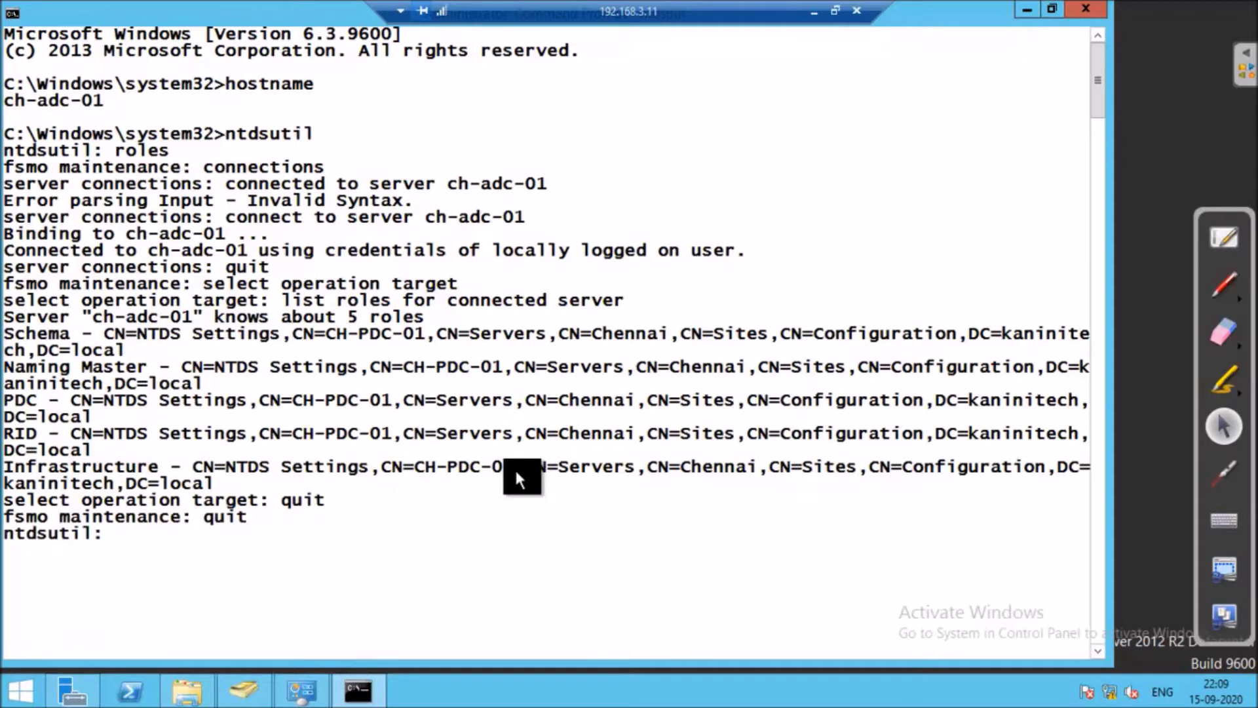
type("quit")
key("Return")
type("cls")
key("Return")
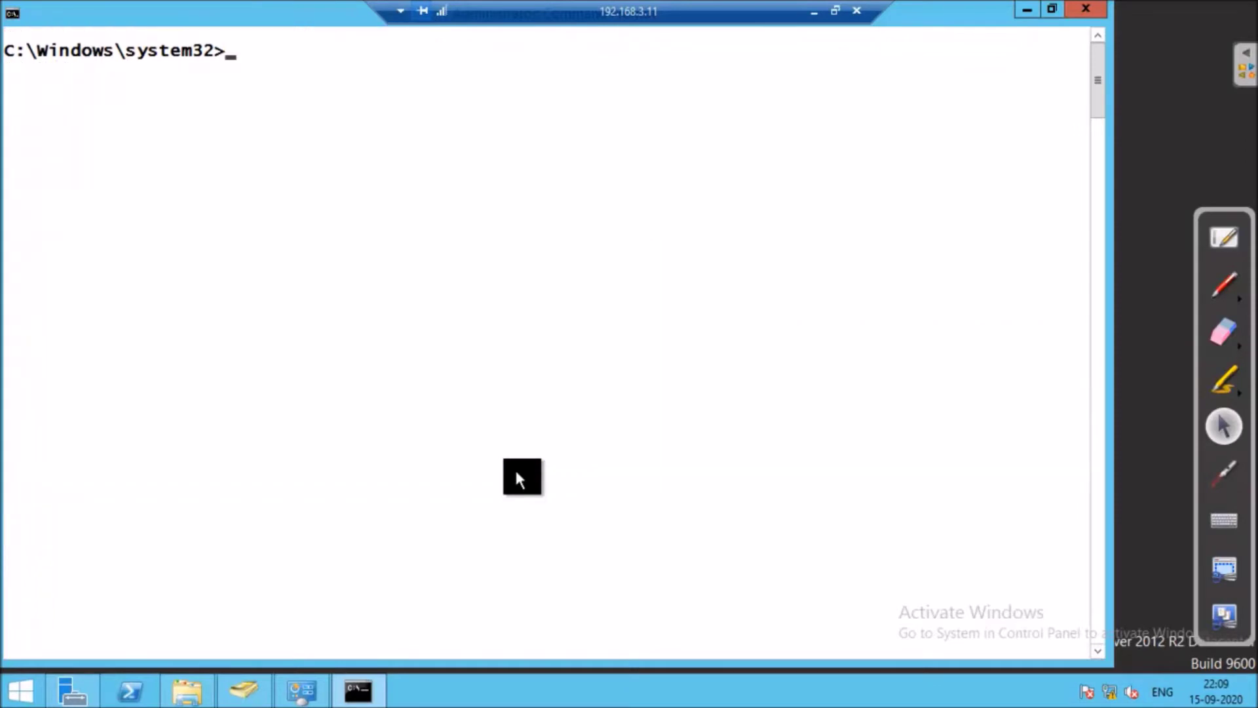
- Query the FSMO role holders with netdom query fsmo
type("netdom ")
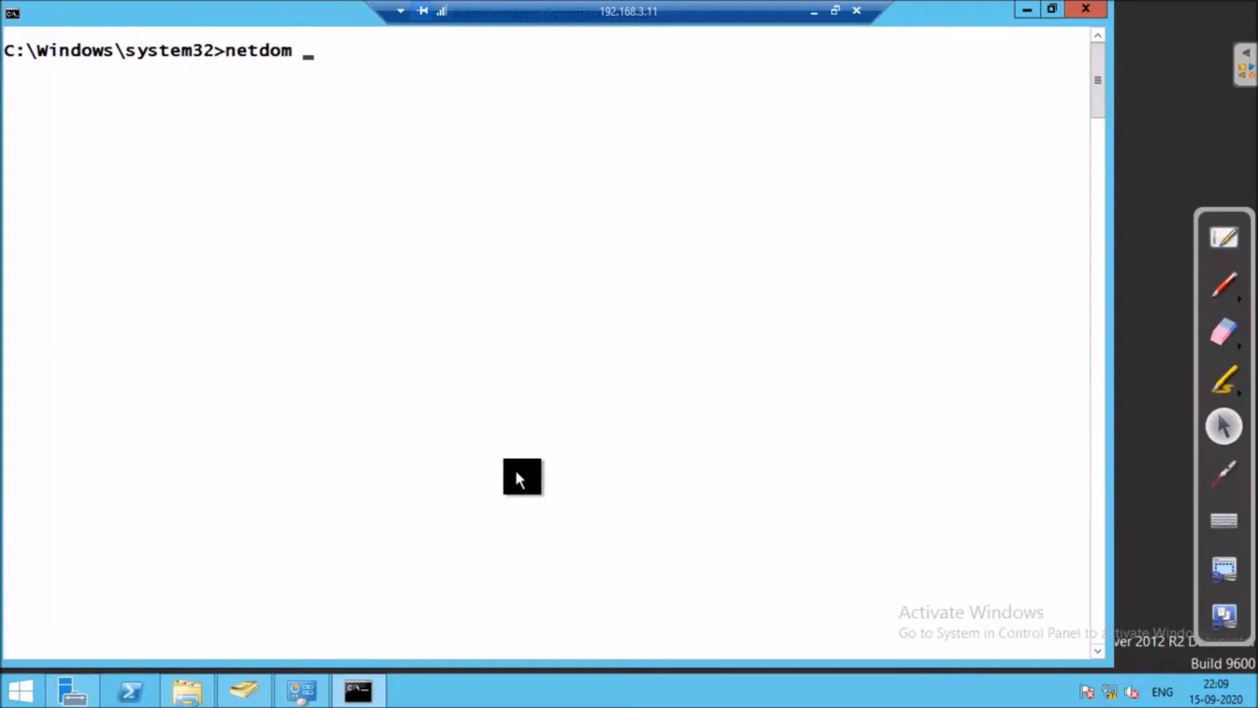
type("query fs")
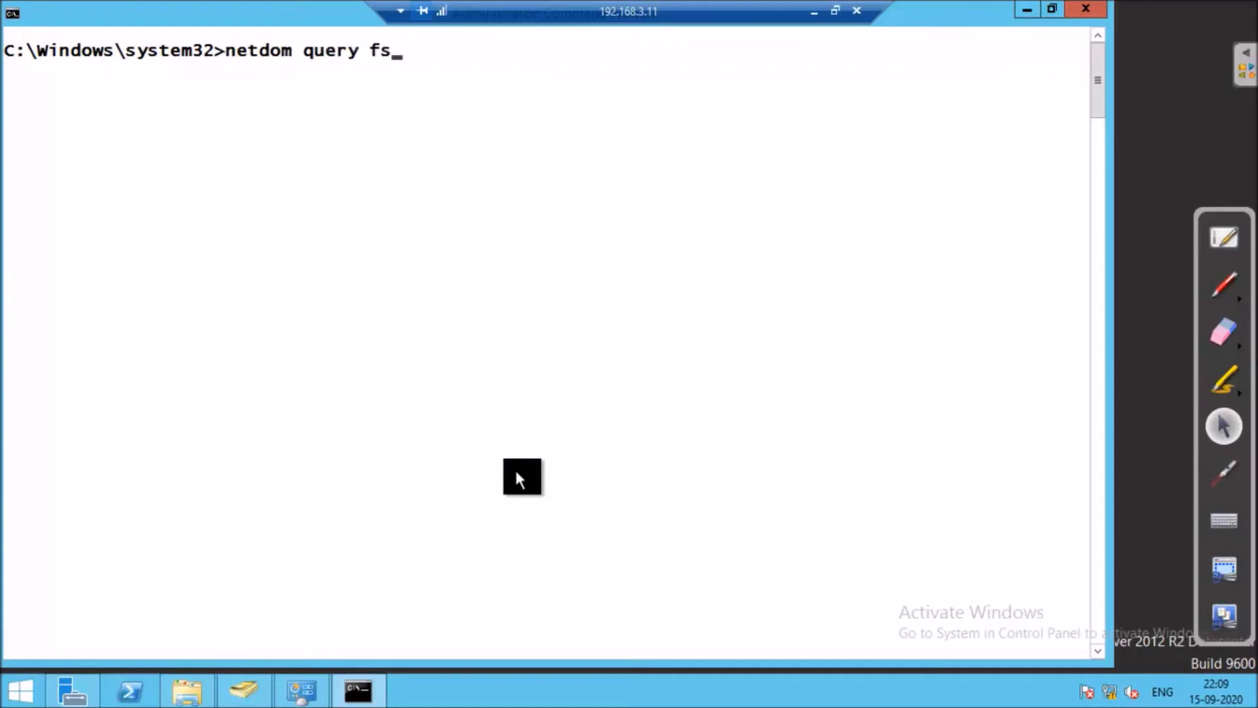
type("mo")
key("Return")
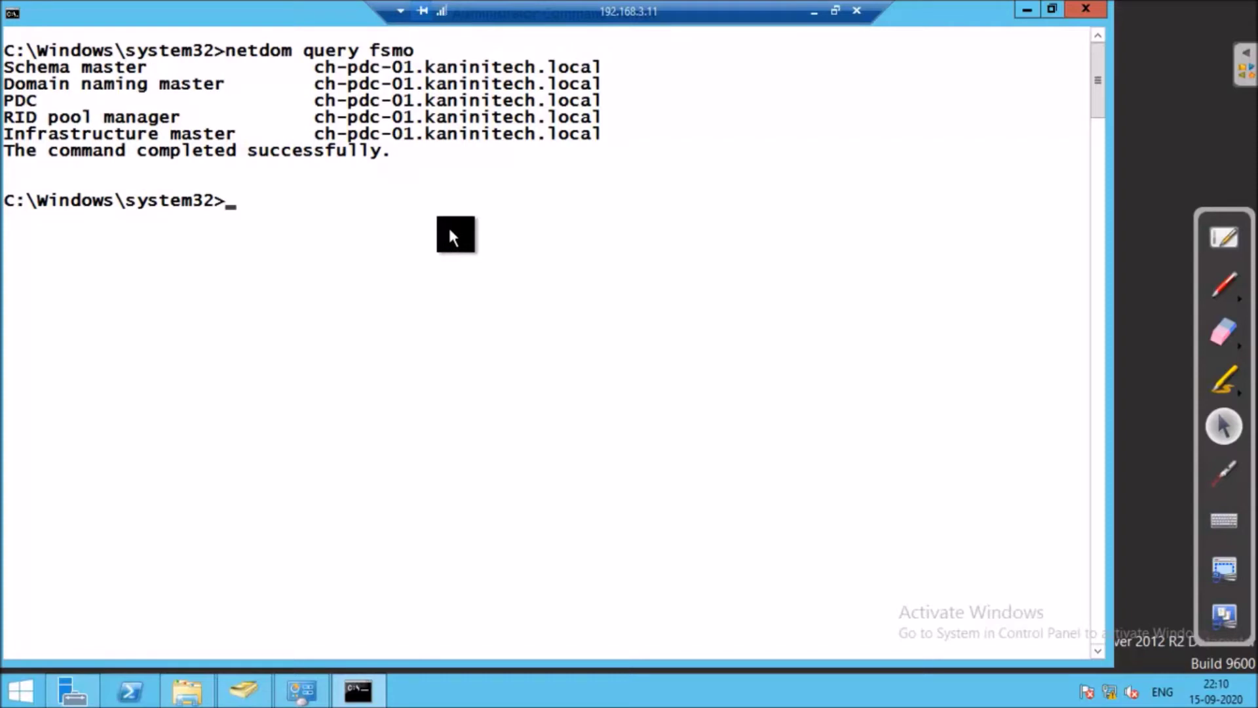
- Run dcdiag /test:knowsofroleholders /v and review the role owners in its output
type("d")
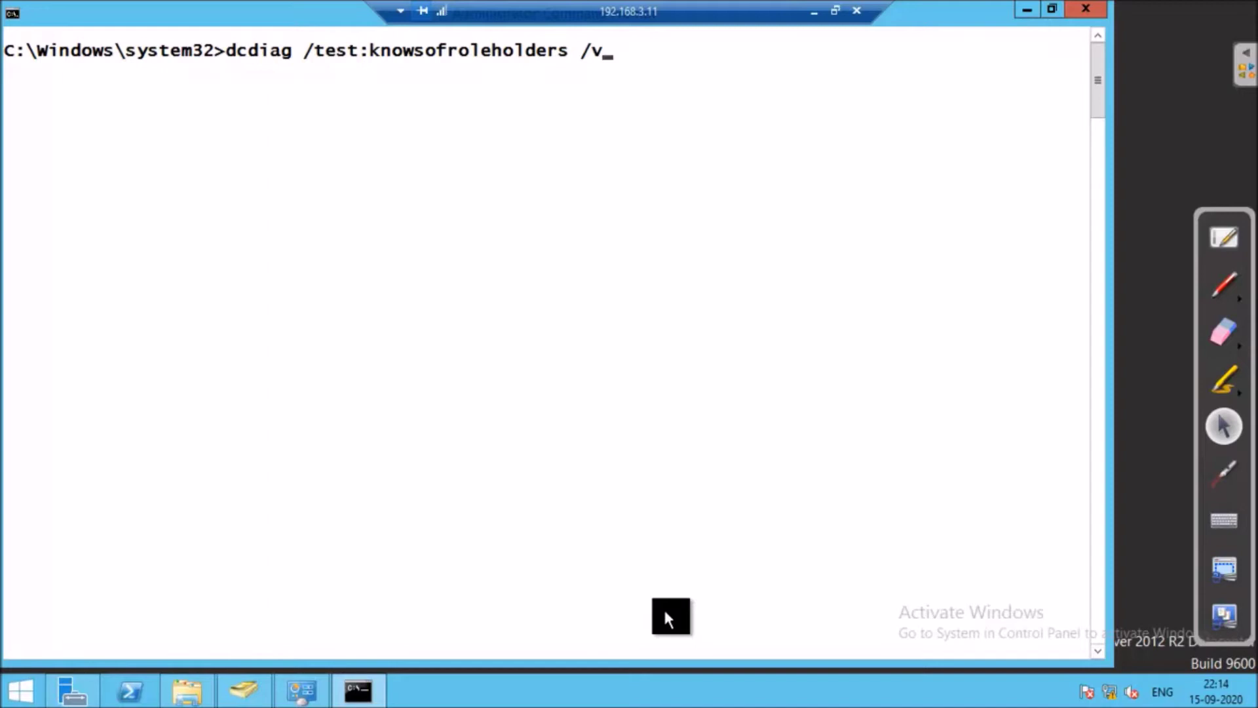
key("Return")
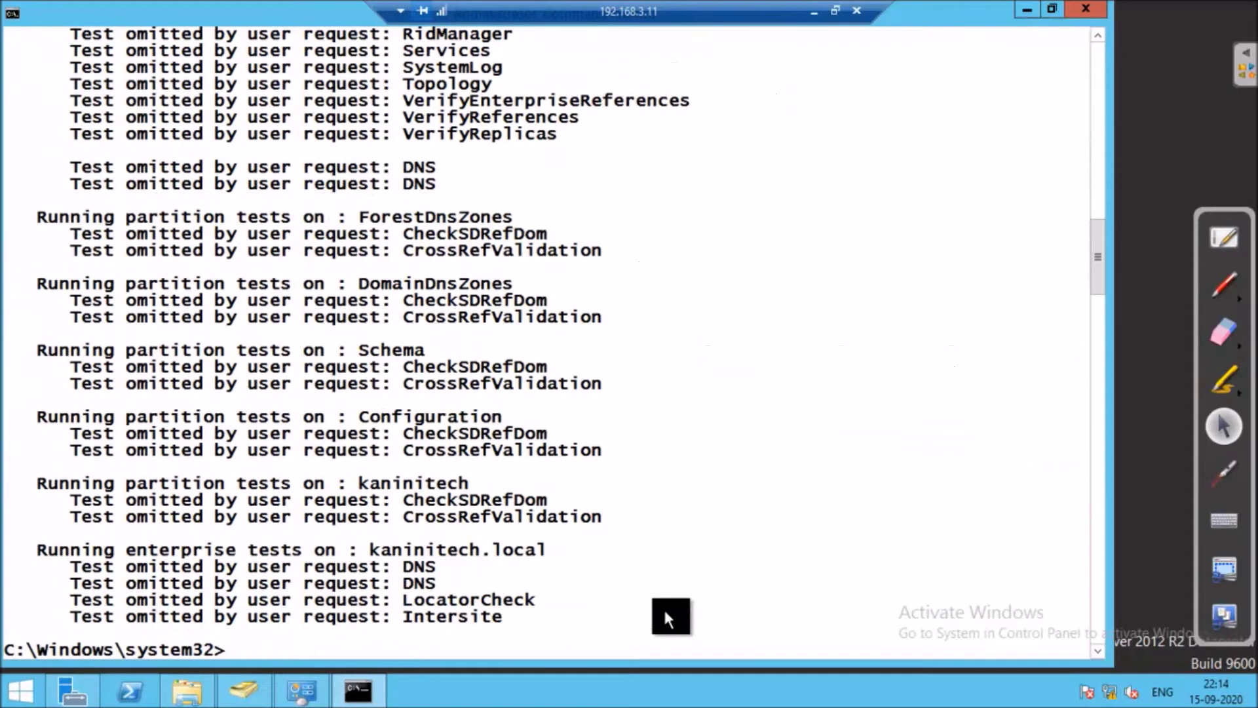
scroll(667, 548, "up", 6)
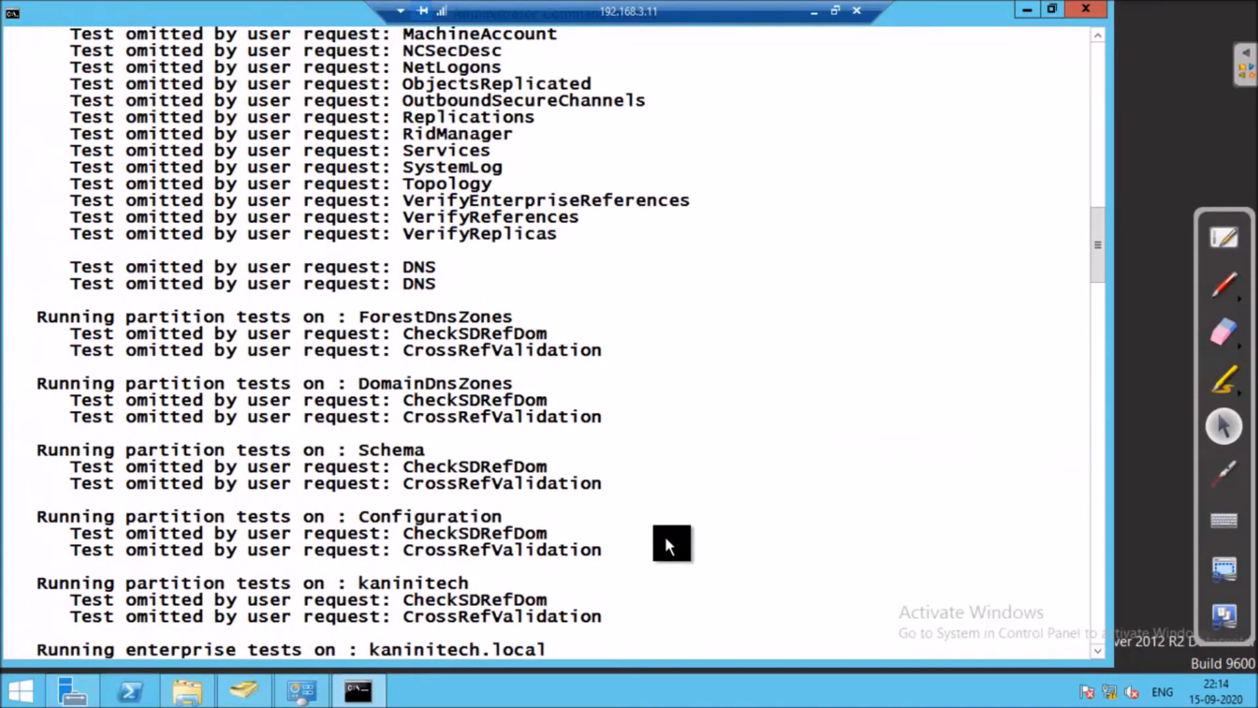
scroll(665, 537, "up", 4)
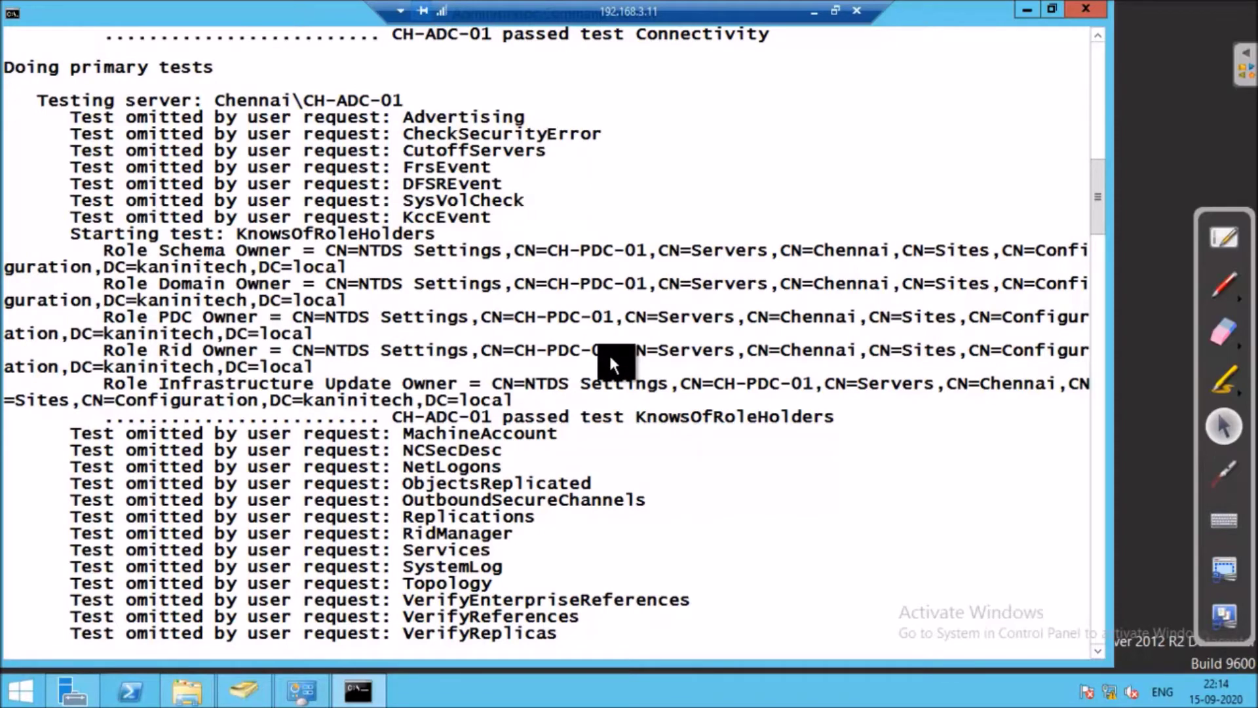
scroll(498, 439, "up", 9)
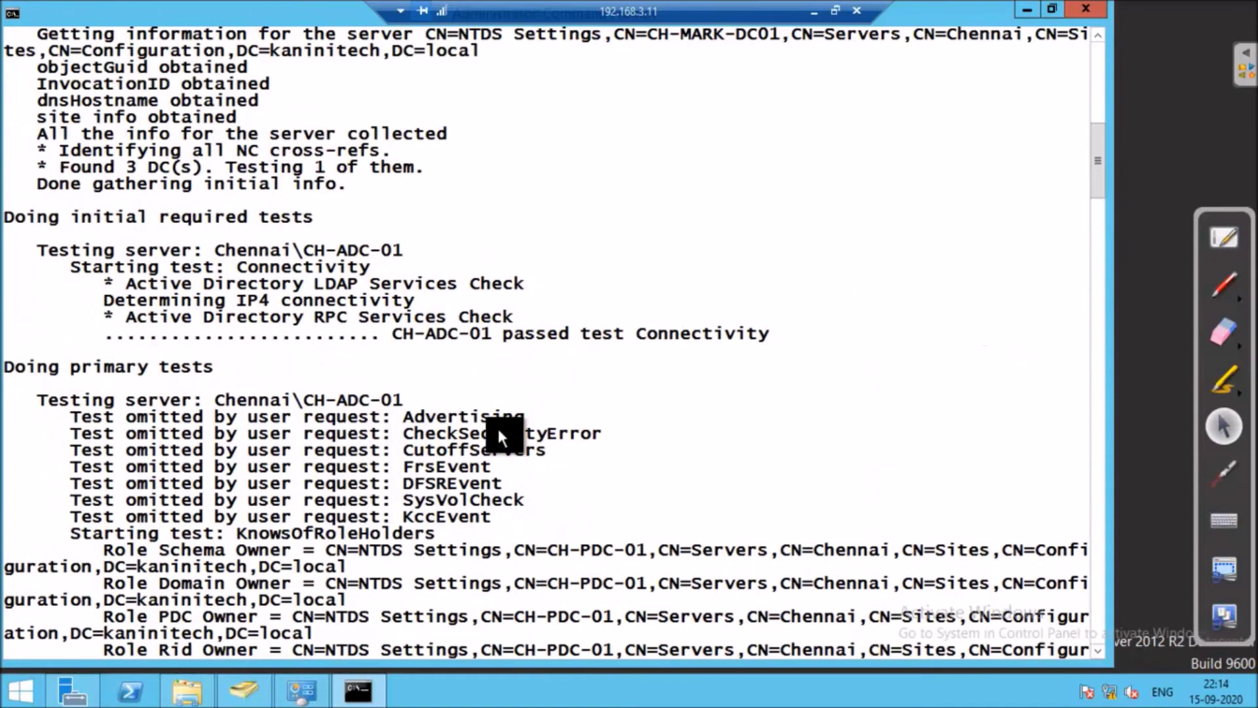
scroll(501, 431, "up", 13)
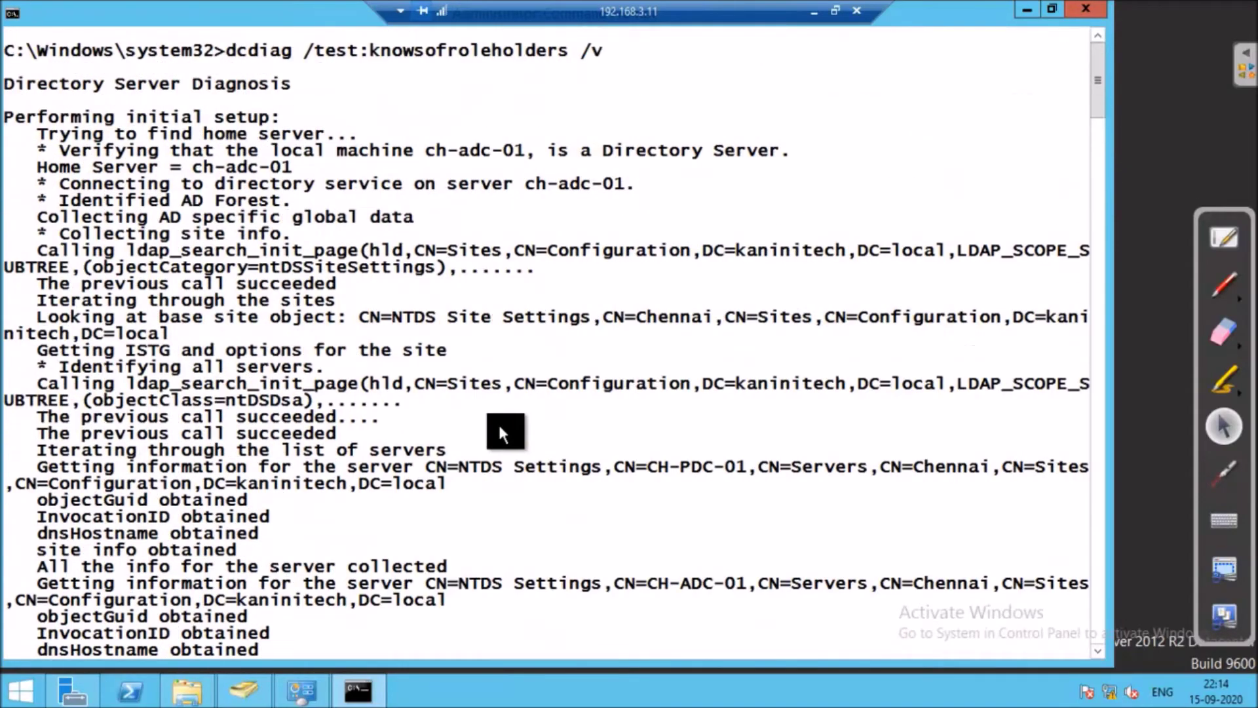
scroll(501, 431, "down", 7)
scroll(501, 431, "down", 20)
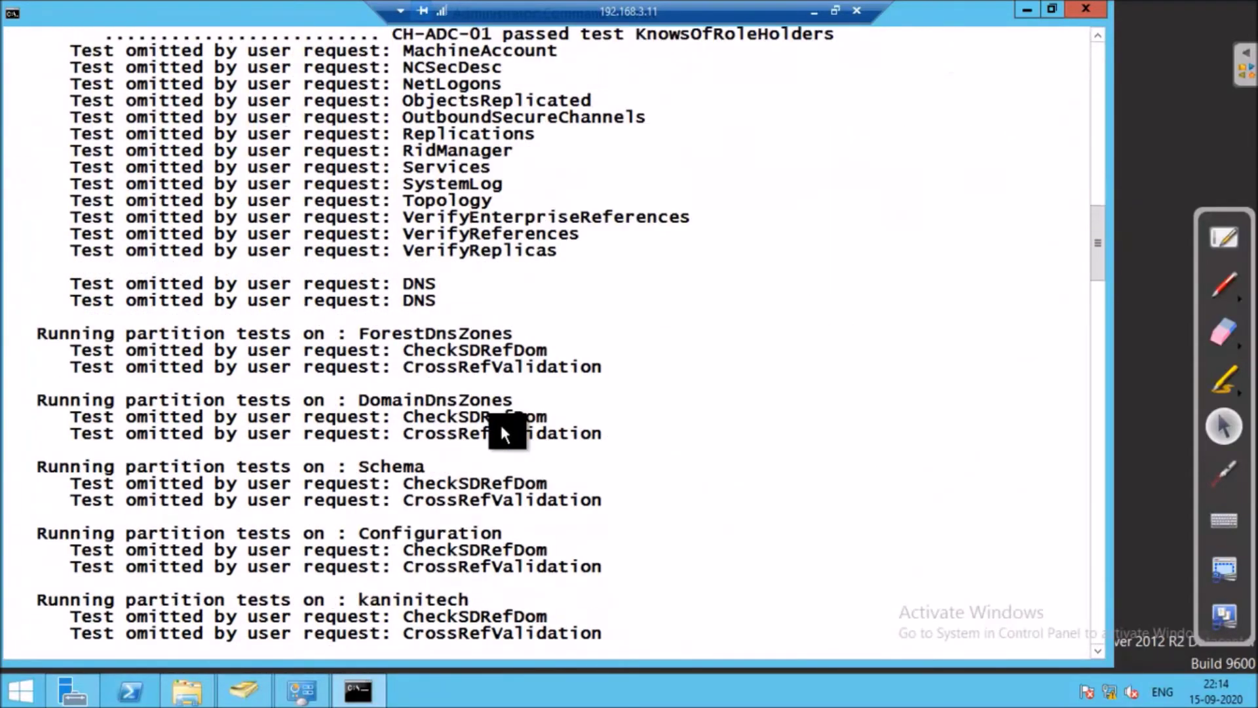
scroll(499, 435, "down", 3)
- Clear the screen and run netdom query fsmo again to list the role holders
type("cls")
key("Return")
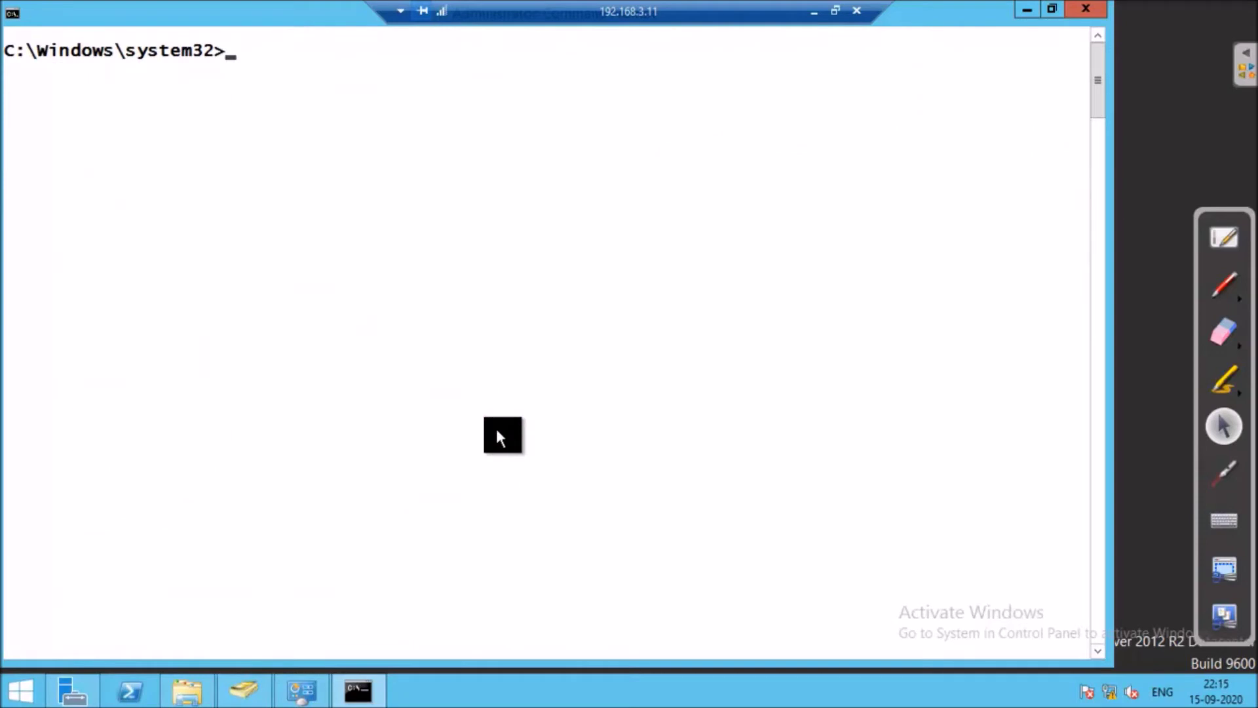
type("netdom ")
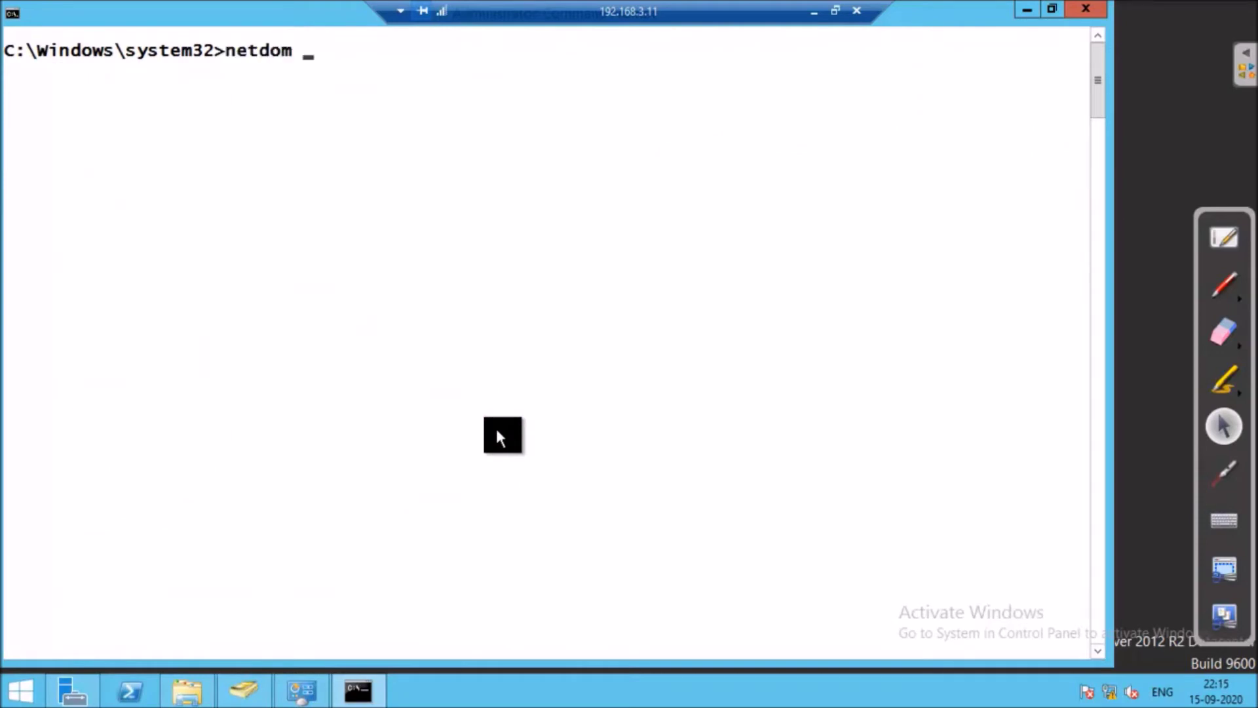
type("query fsmo")
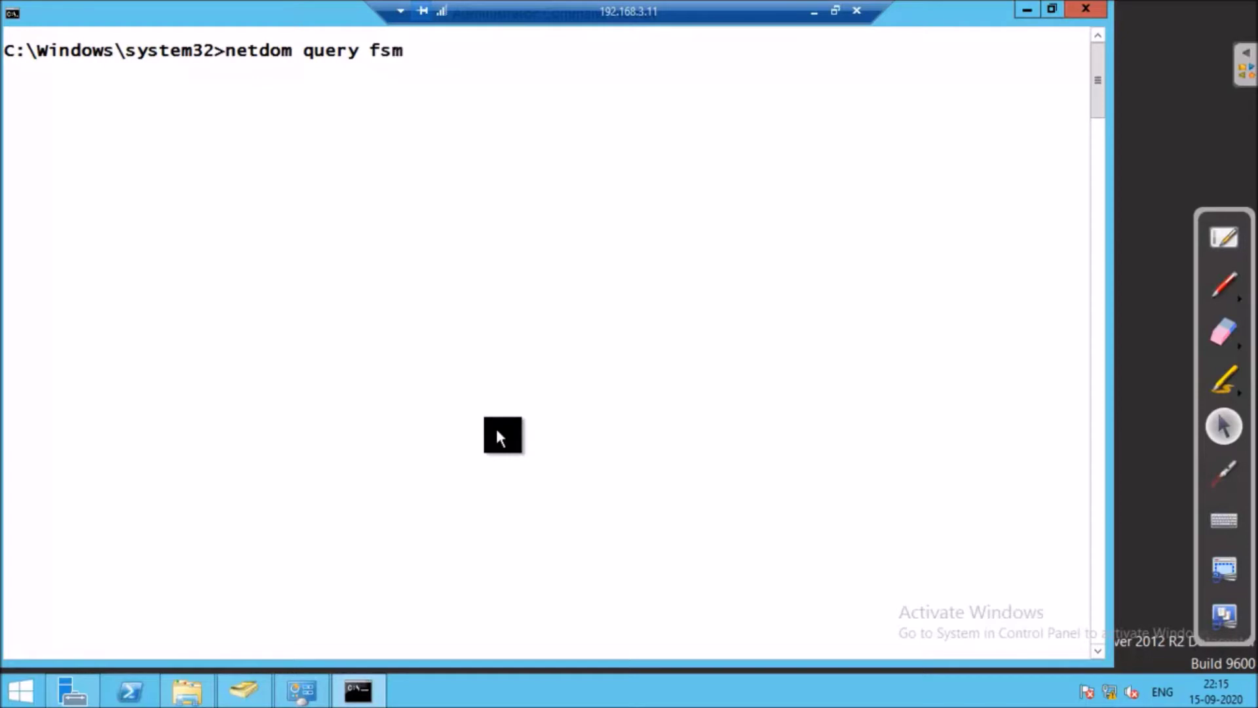
key("Return")
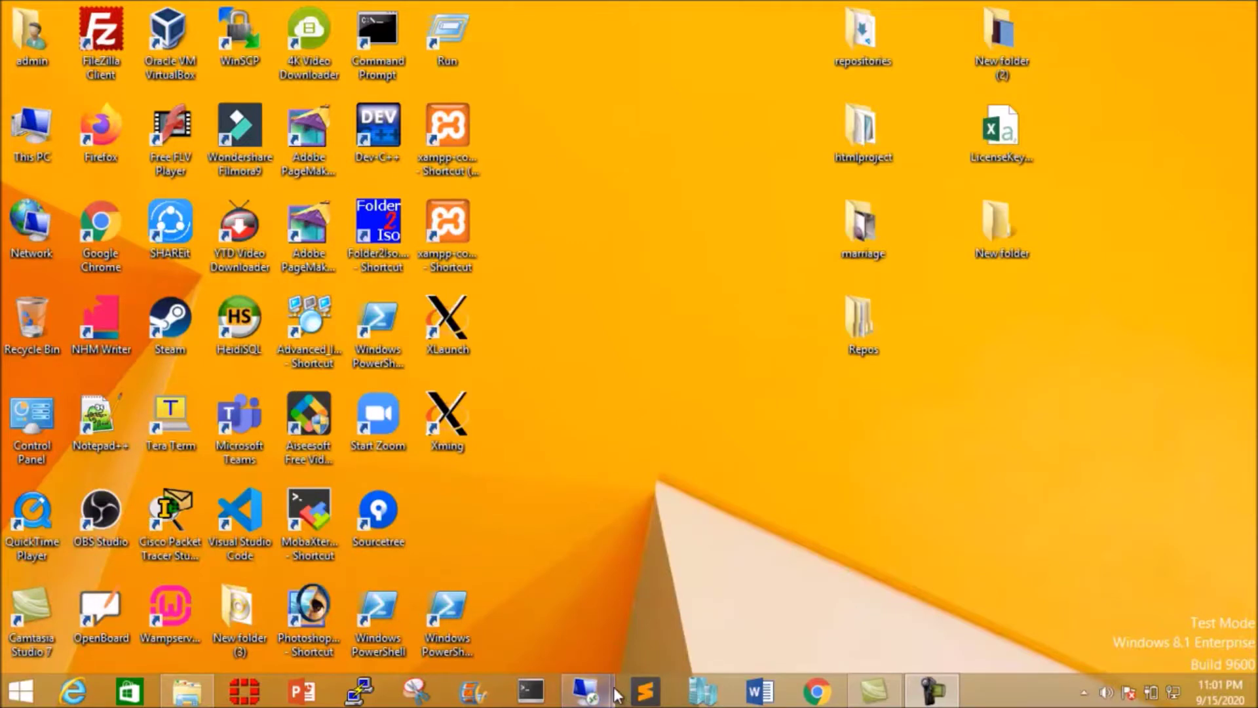
- Close Active Directory Users and Computers in the 192.168.3.11 Remote Desktop session and clear the Command Prompt screen
mouse_move(585, 690)
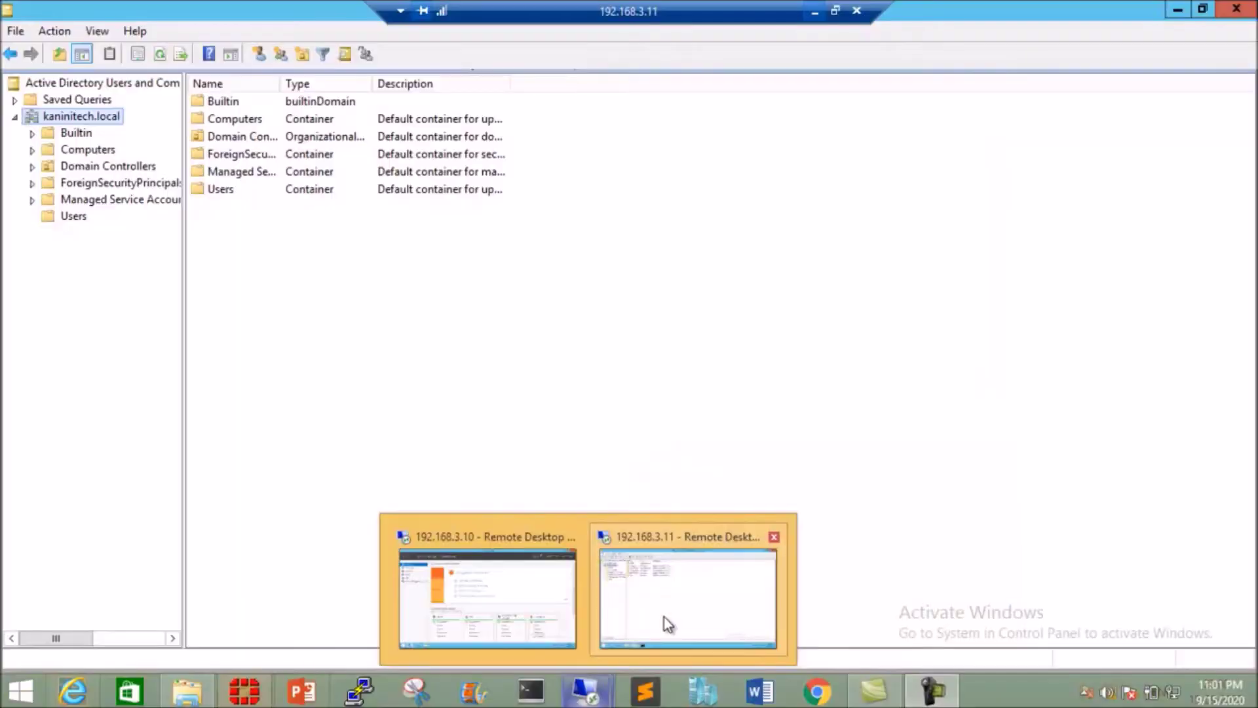
left_click(659, 606)
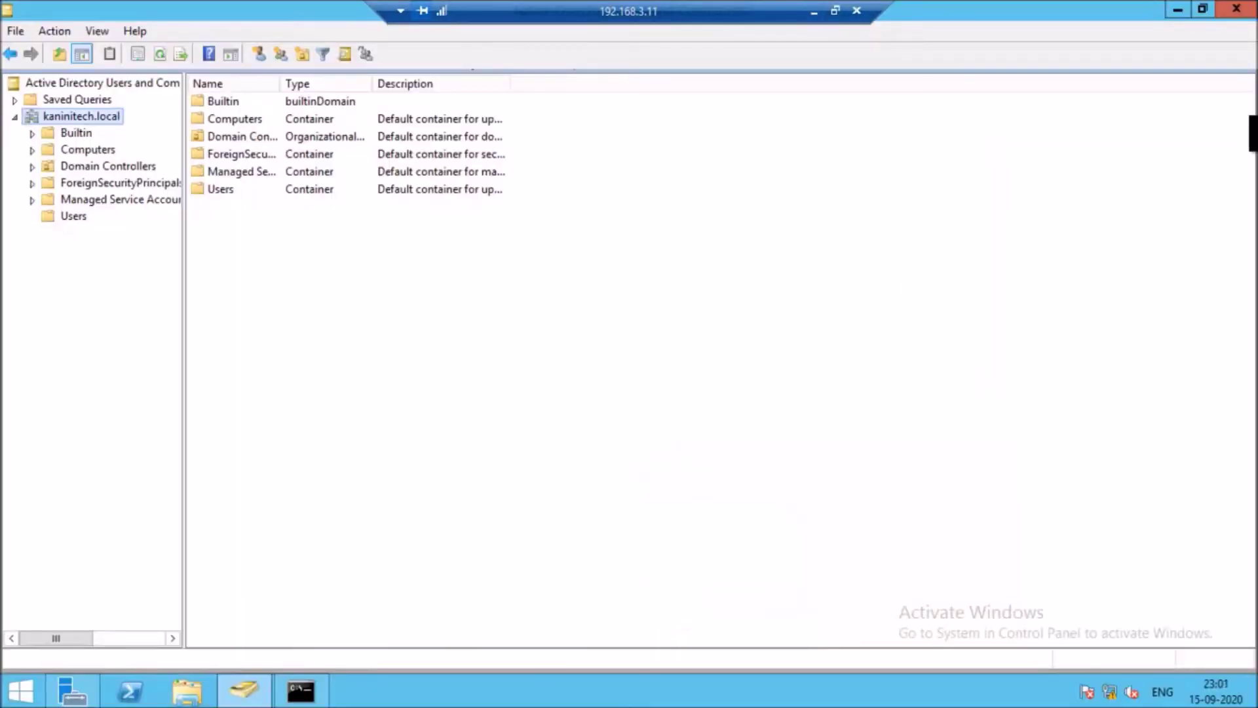
left_click(1232, 11)
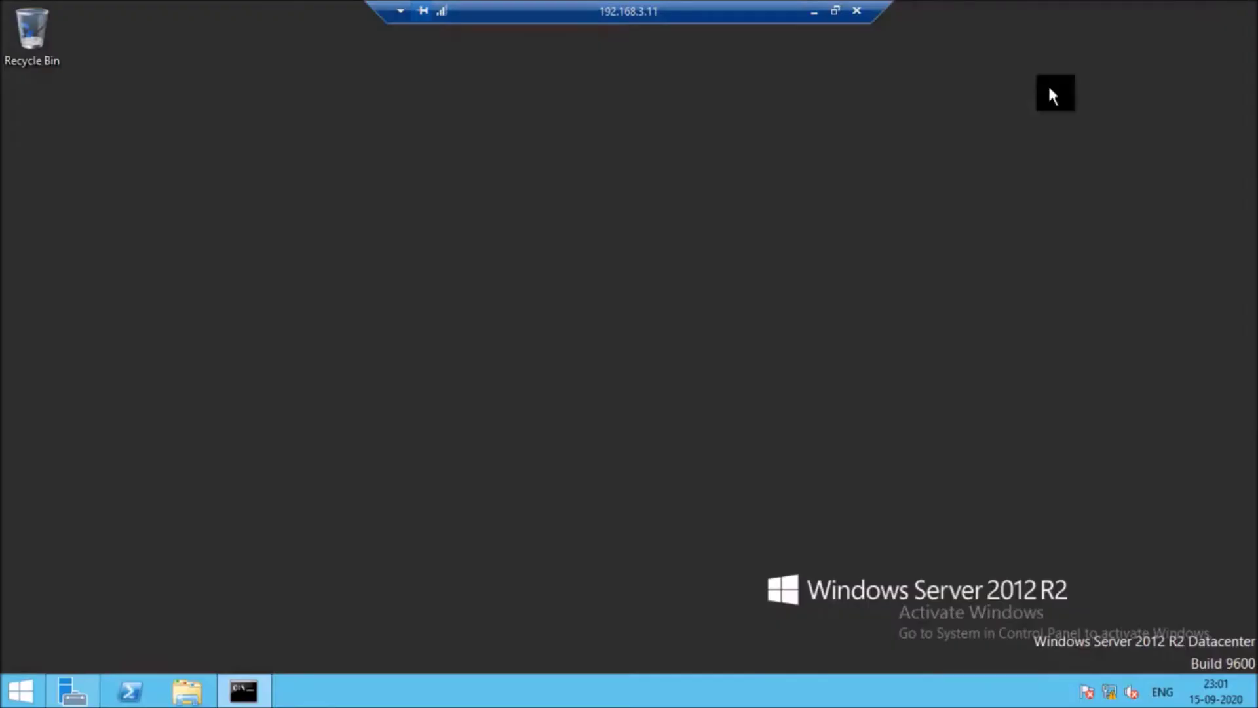
left_click(246, 688)
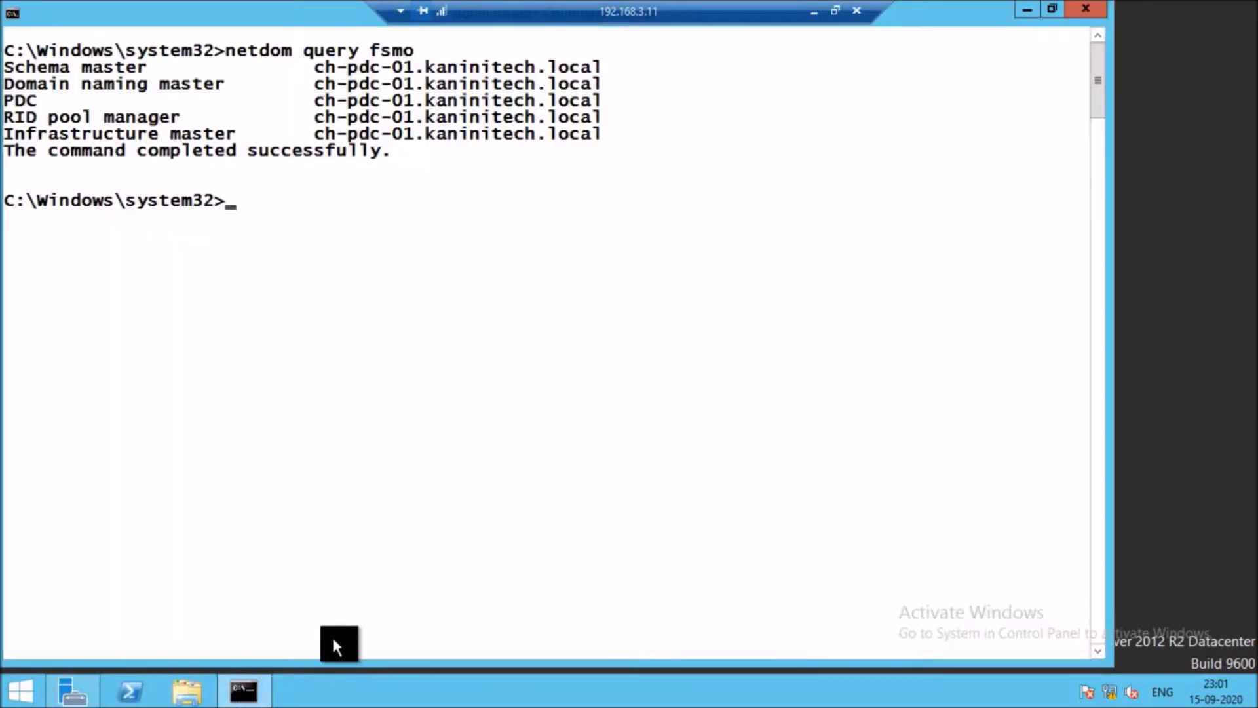
type("cls")
key("Return")
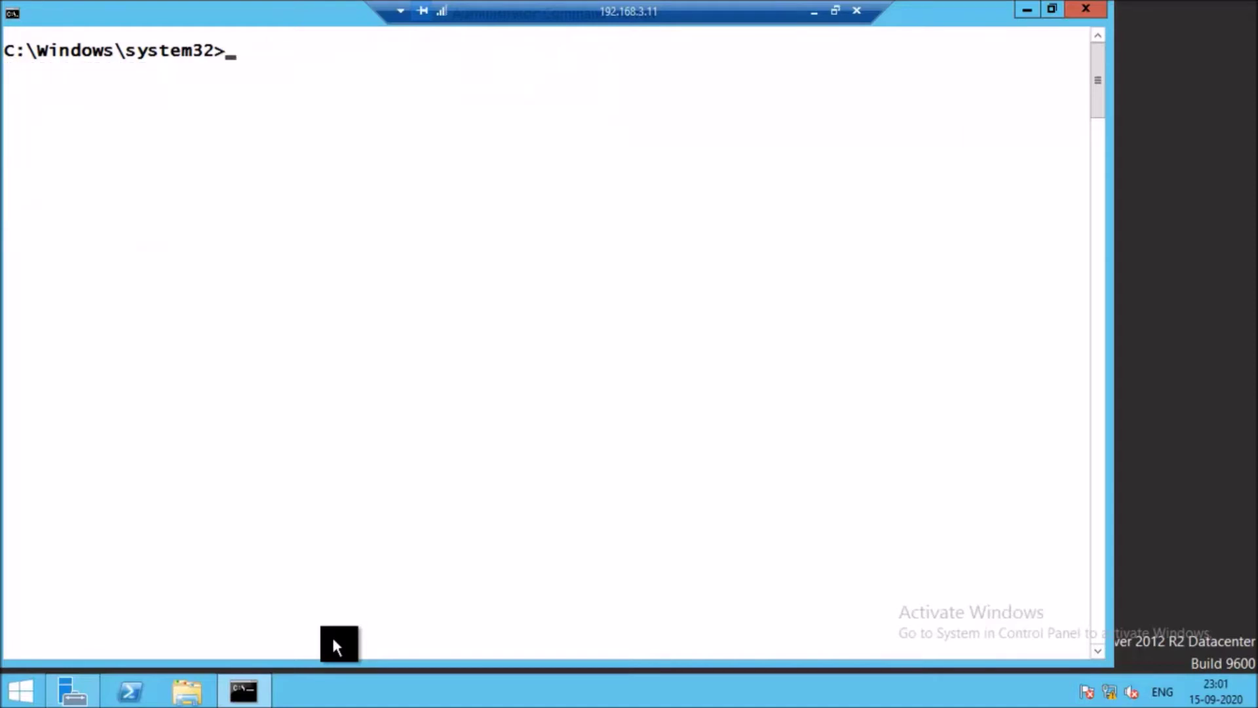
- Run hostname to check the server's name and minimize the Command Prompt
type("hostname")
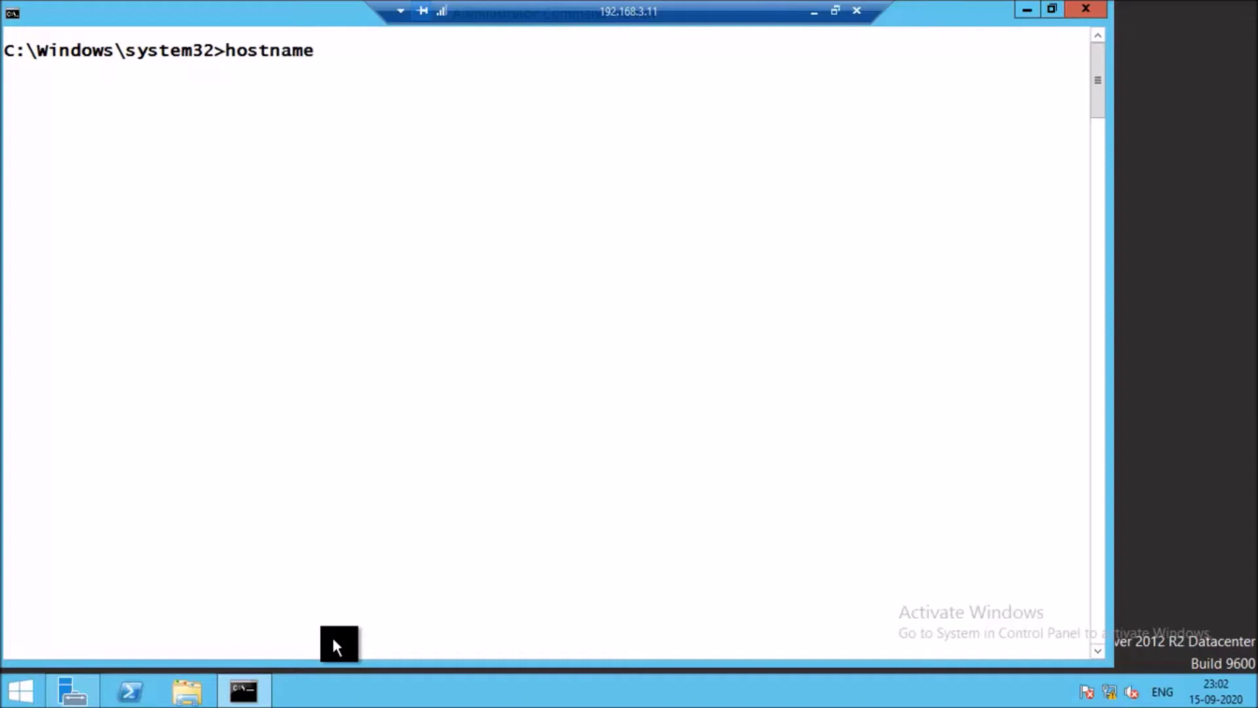
key("Return")
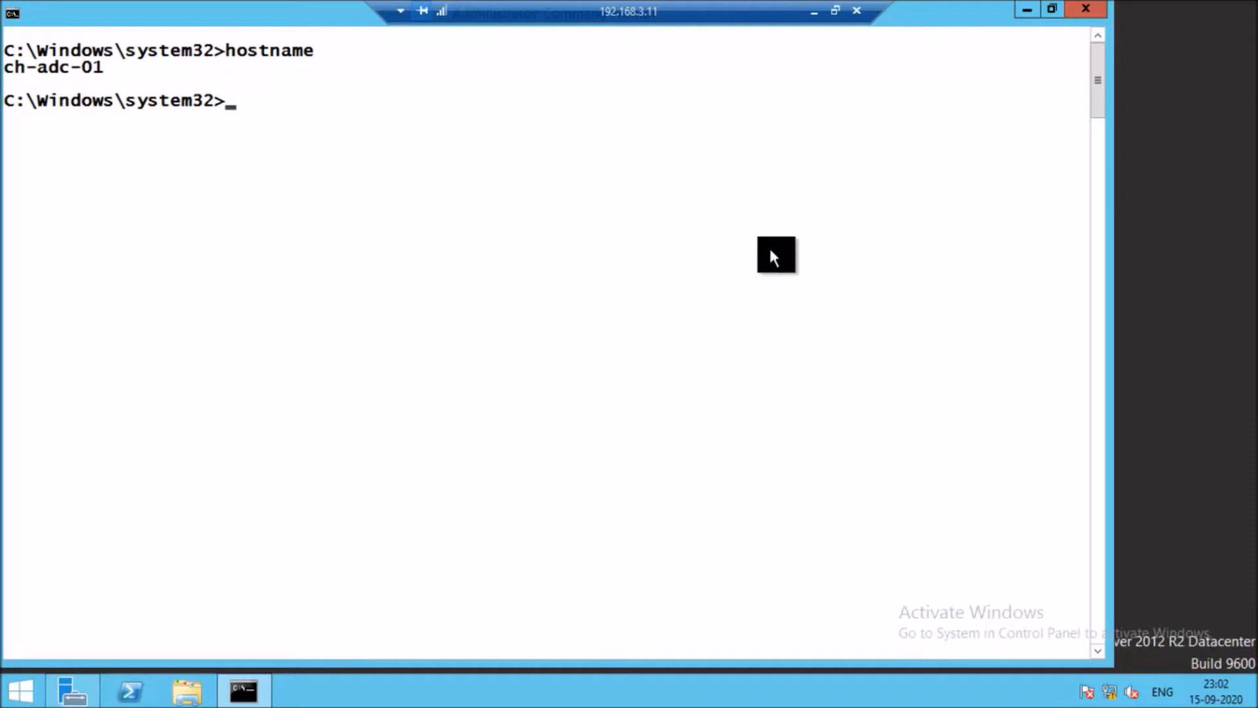
left_click(1022, 4)
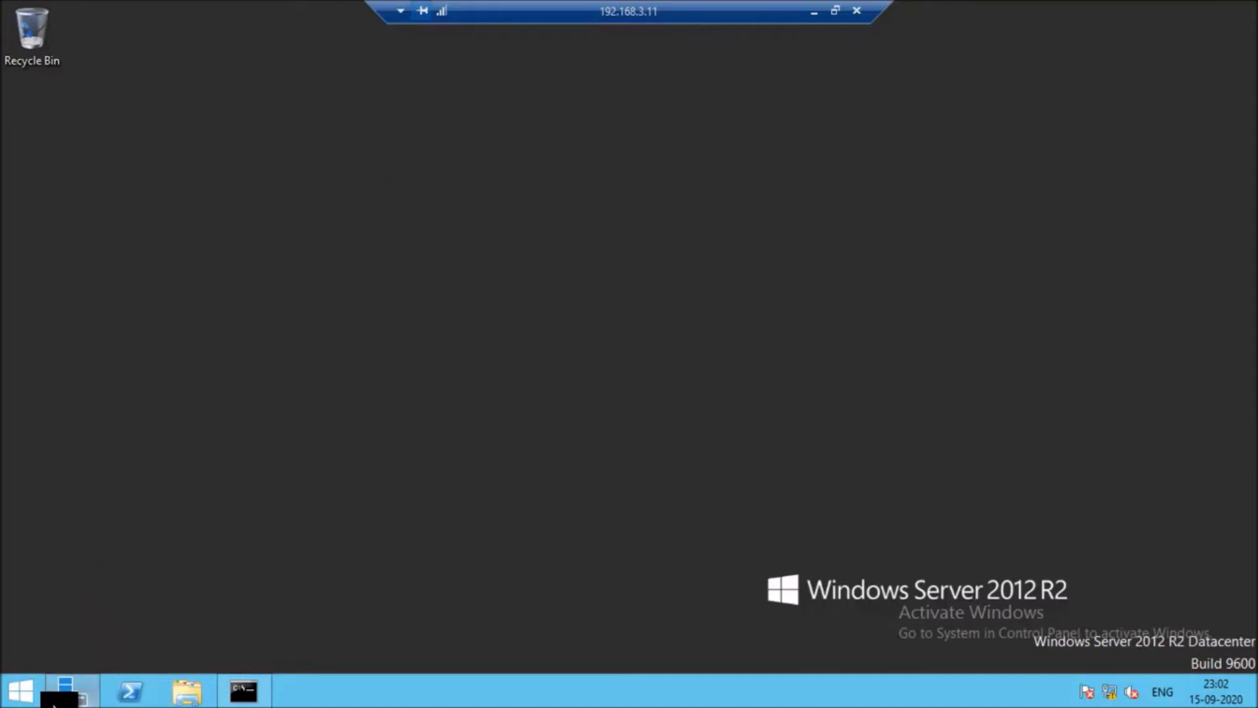
- Open Active Directory Users and Computers from Server Manager and expand the kaninitech.local domain
mouse_move(76, 692)
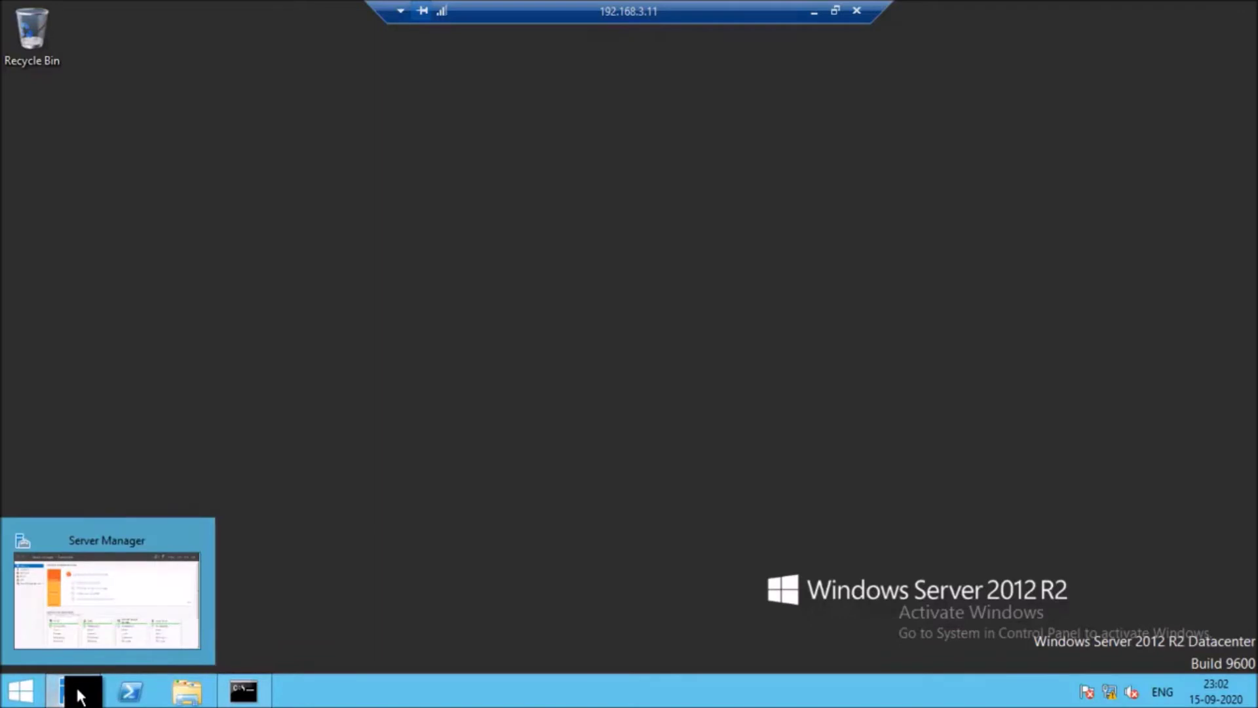
left_click(78, 694)
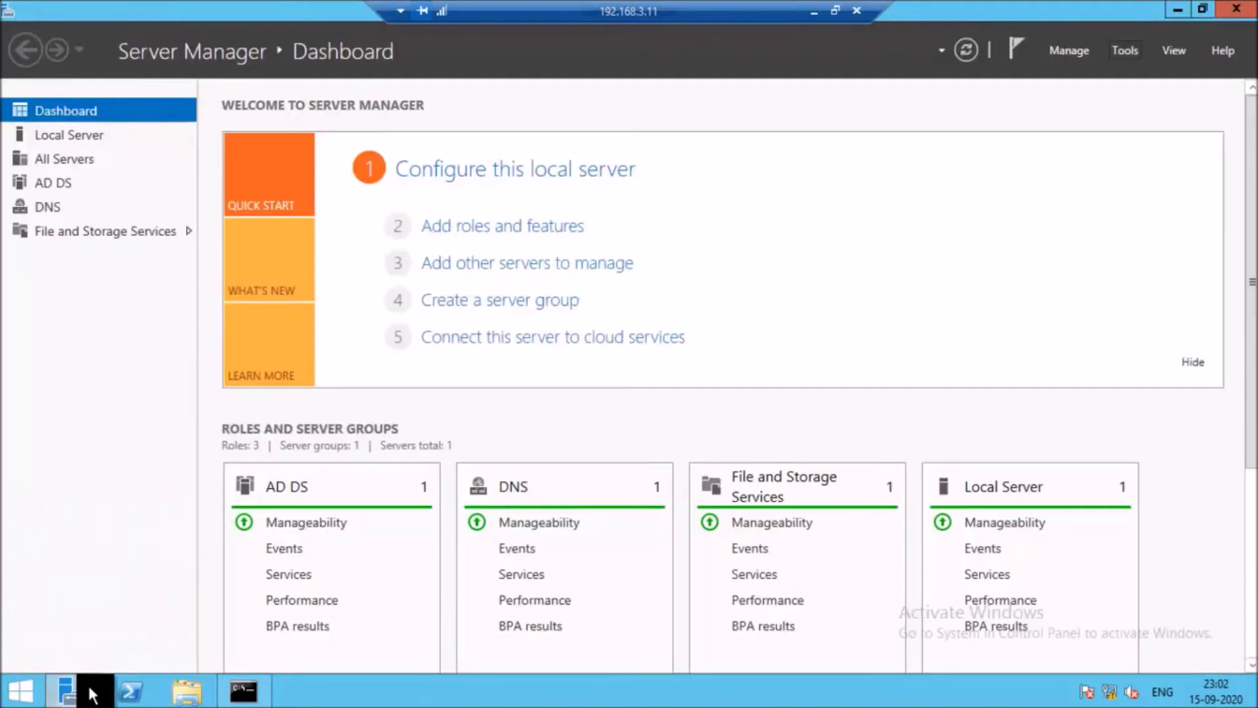
left_click(1119, 55)
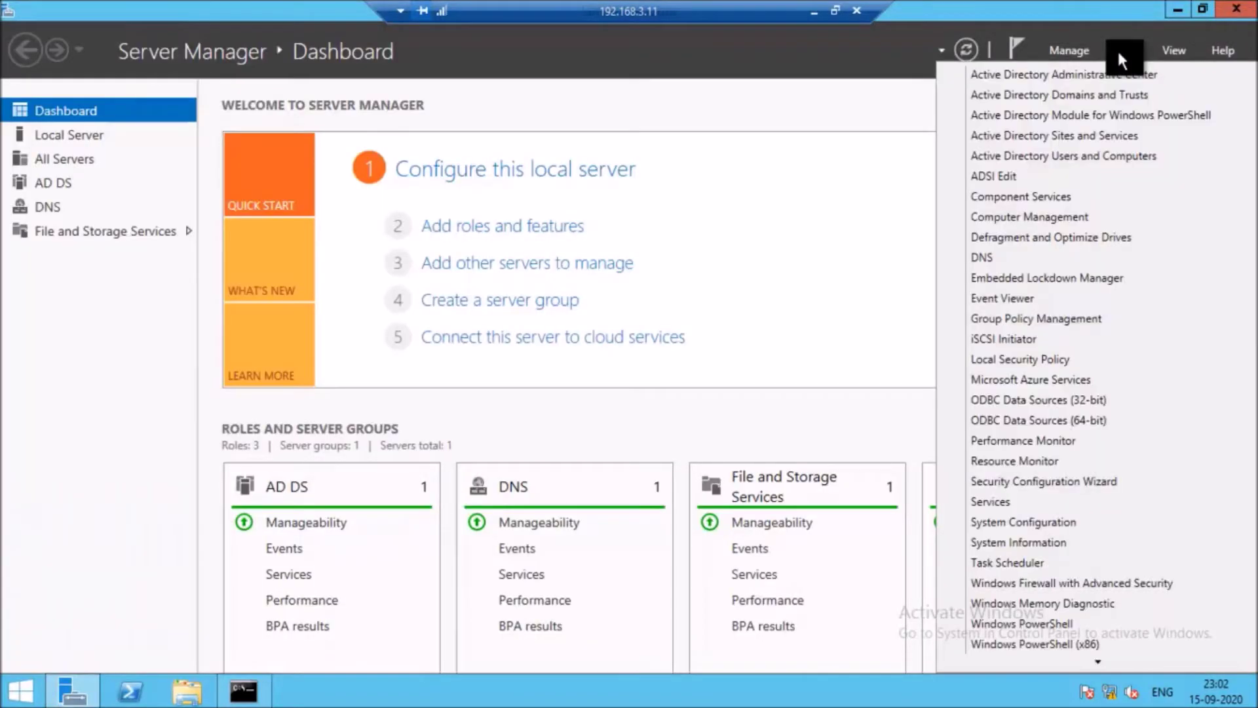
left_click(1075, 156)
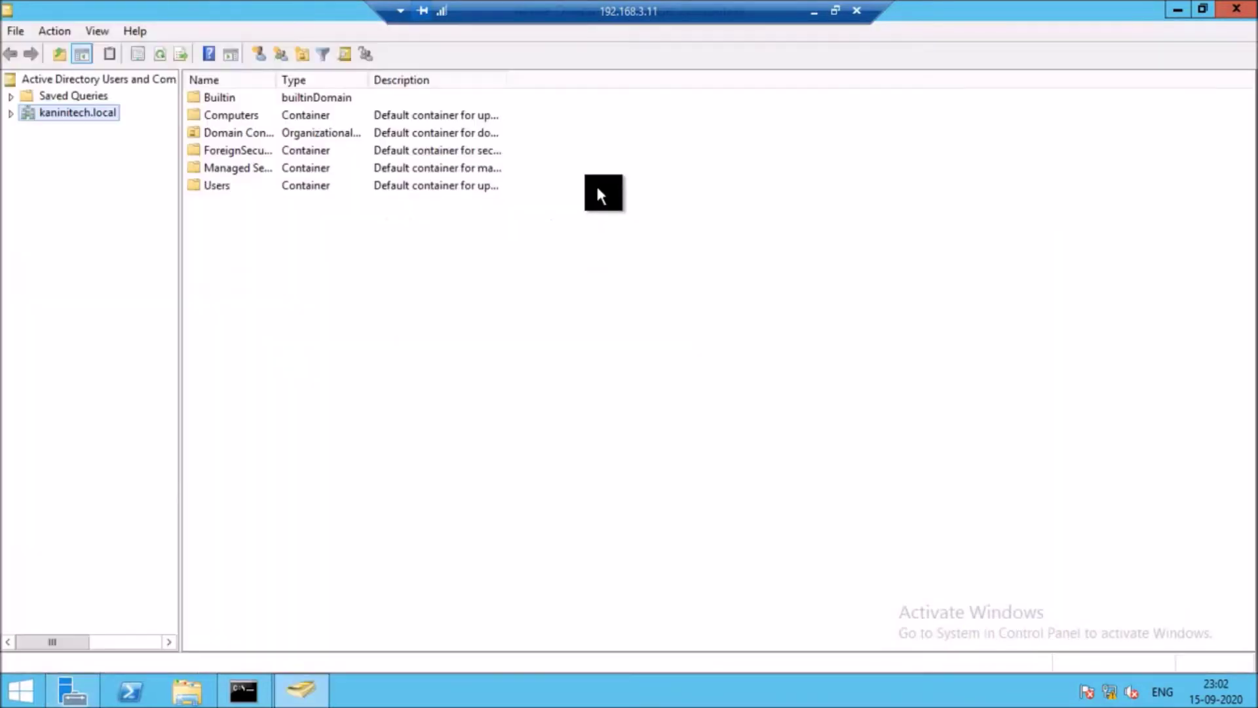
left_click(12, 112)
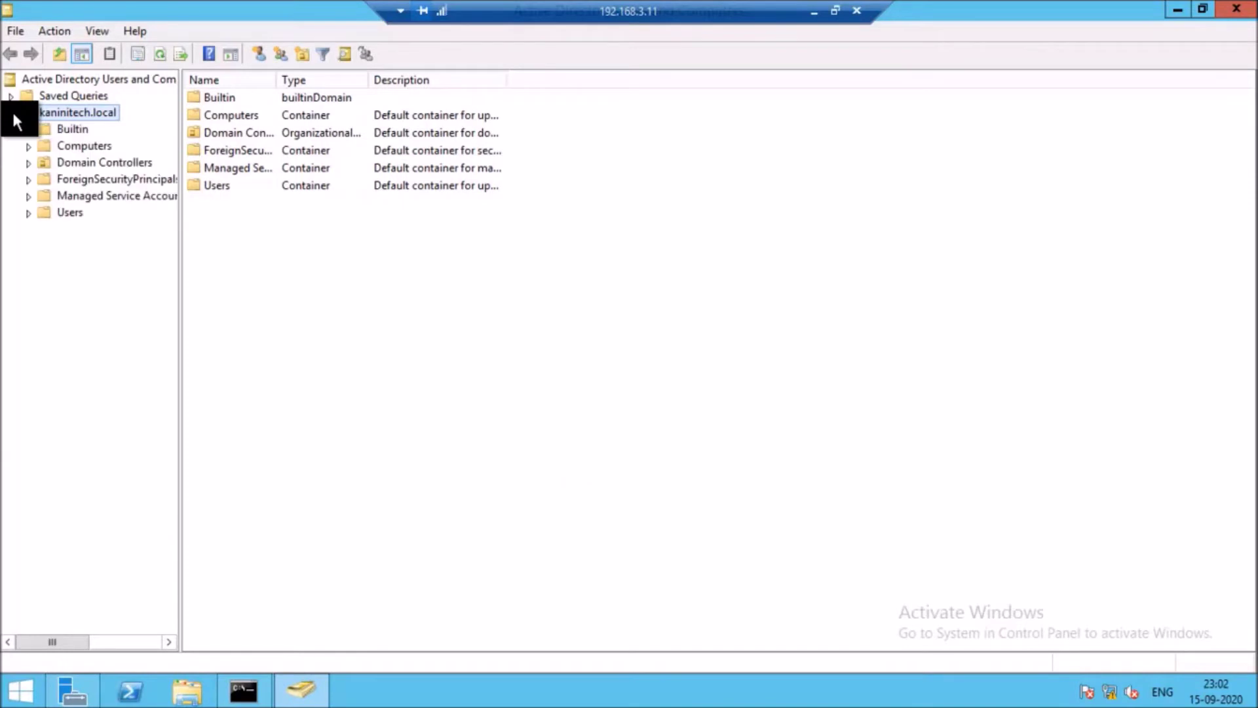
- Open the Operations Masters of kaninitech.local and review the RID, PDC and Infrastructure role holders
right_click(81, 110)
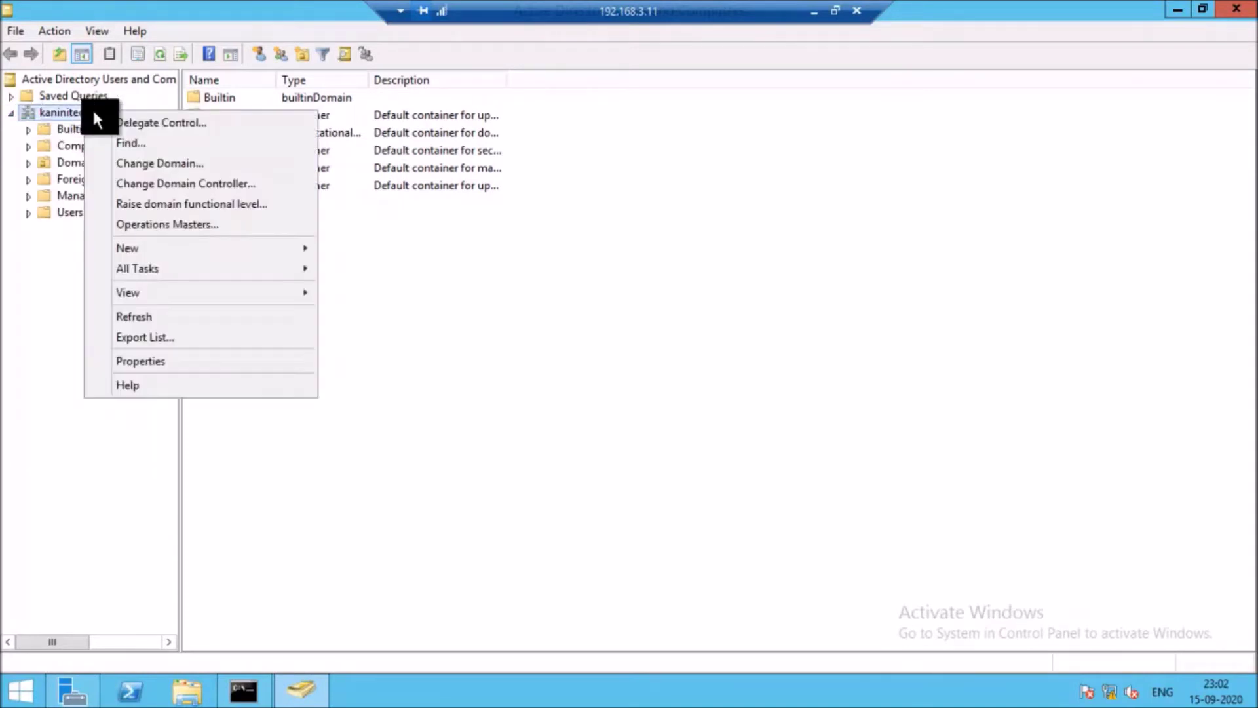
left_click(160, 218)
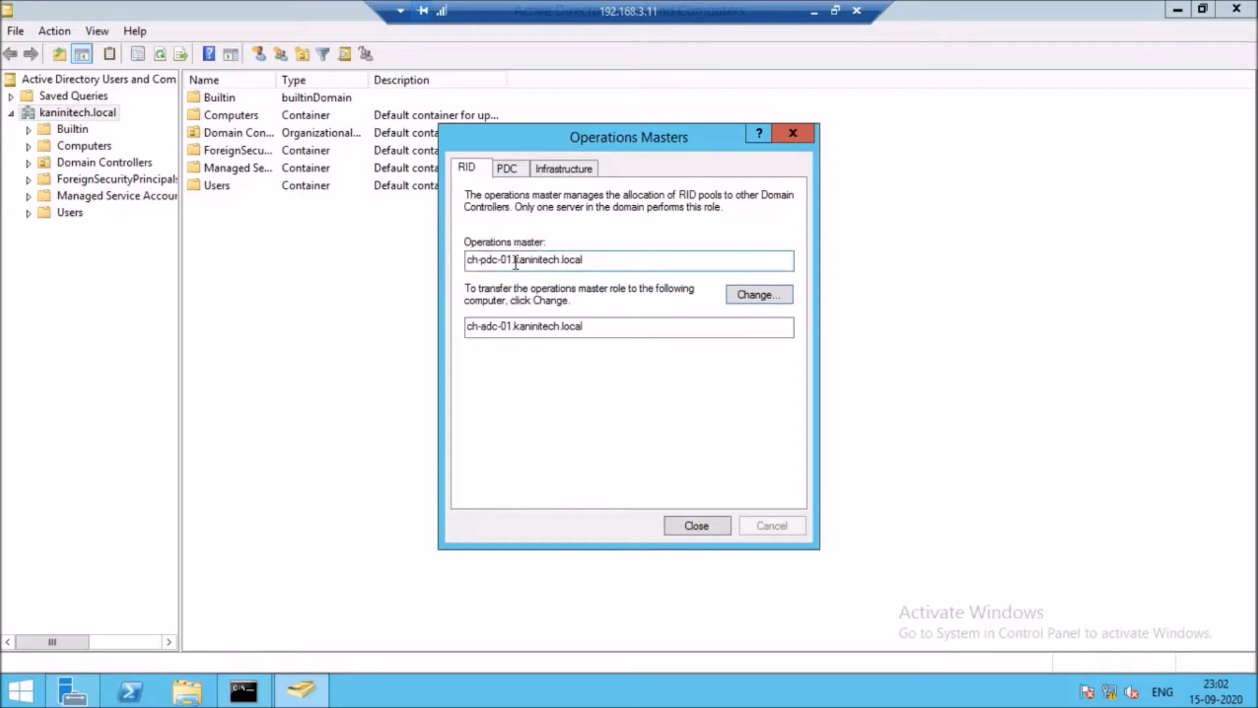
left_click(507, 173)
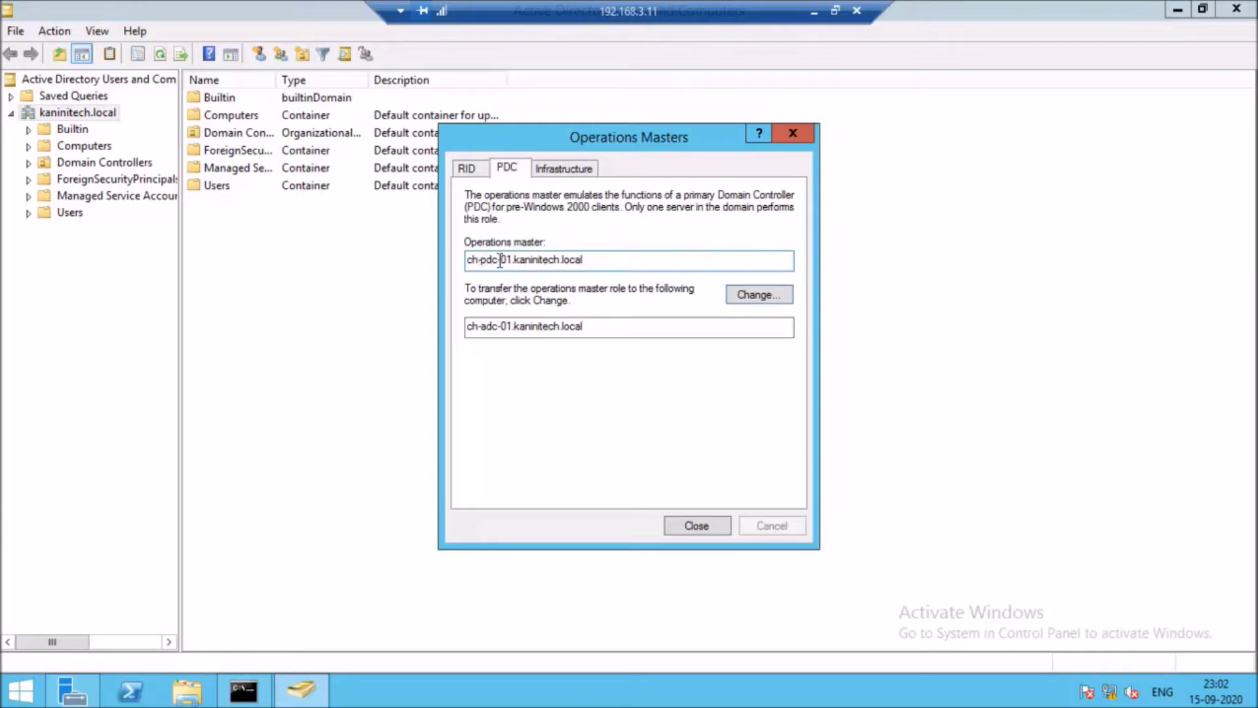
left_click(557, 170)
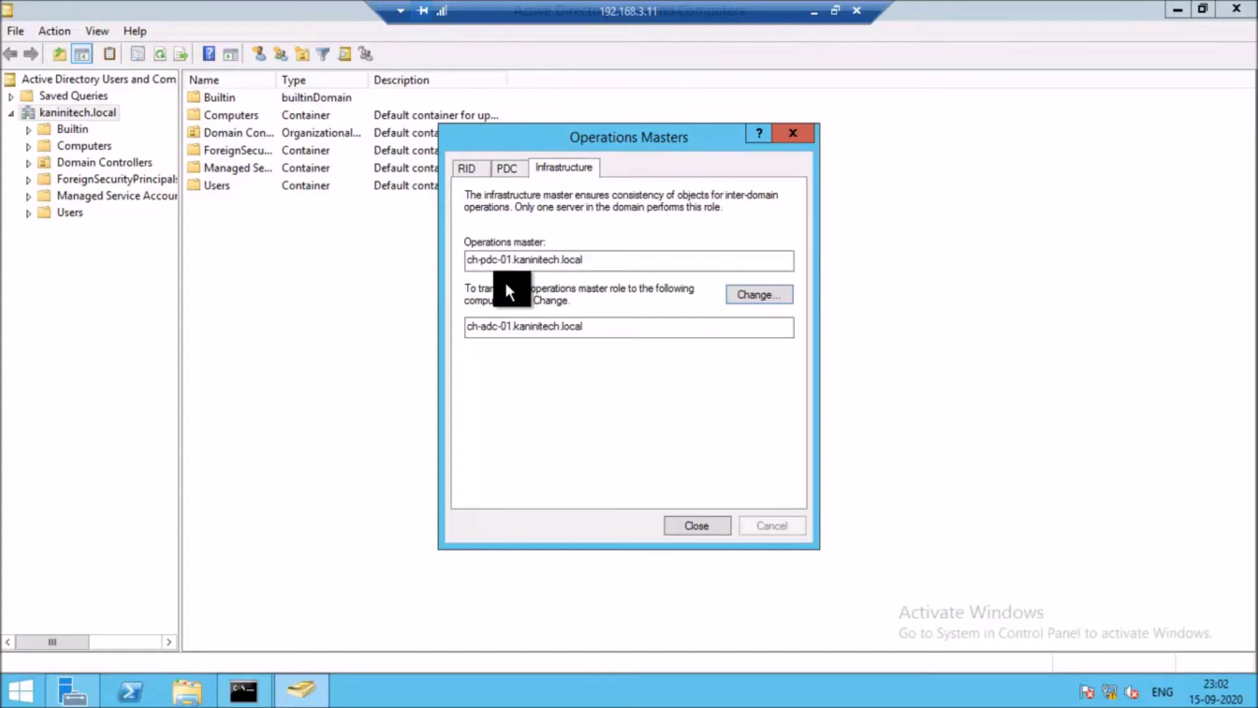
- Transfer the RID operations master role to ch-adc-01.kaninitech.local and close the Operations Masters dialog
left_click(465, 172)
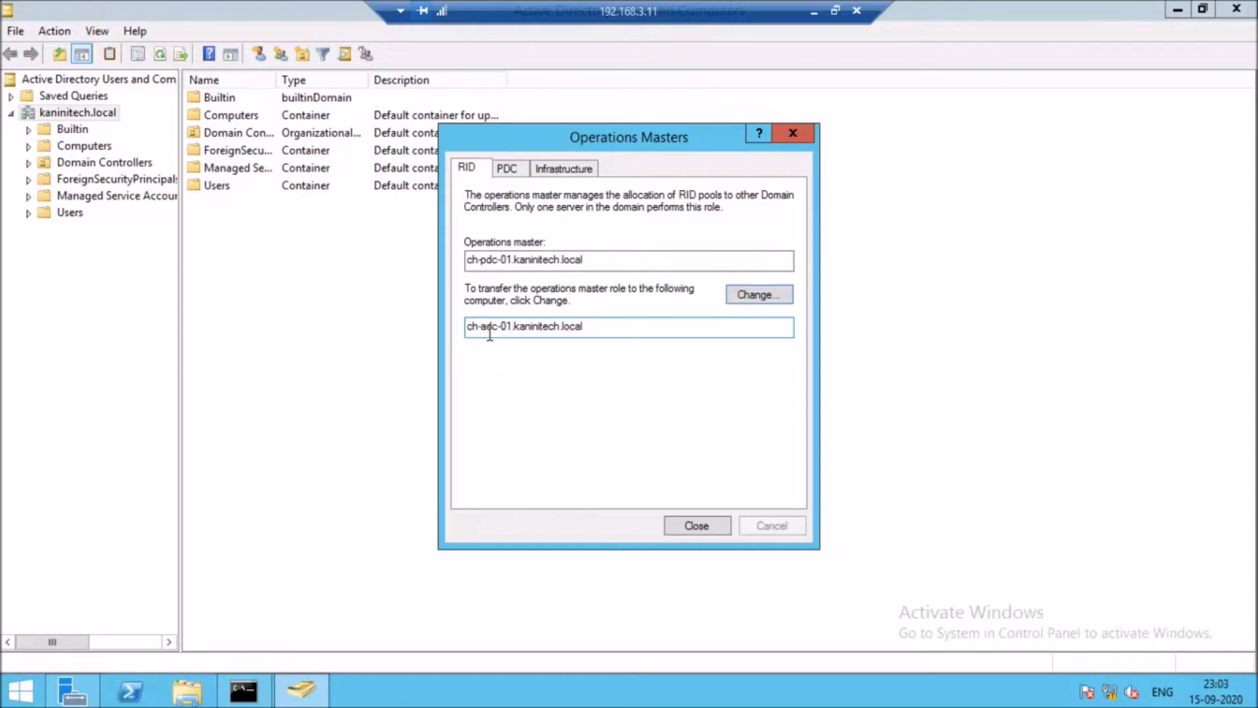
left_click(760, 294)
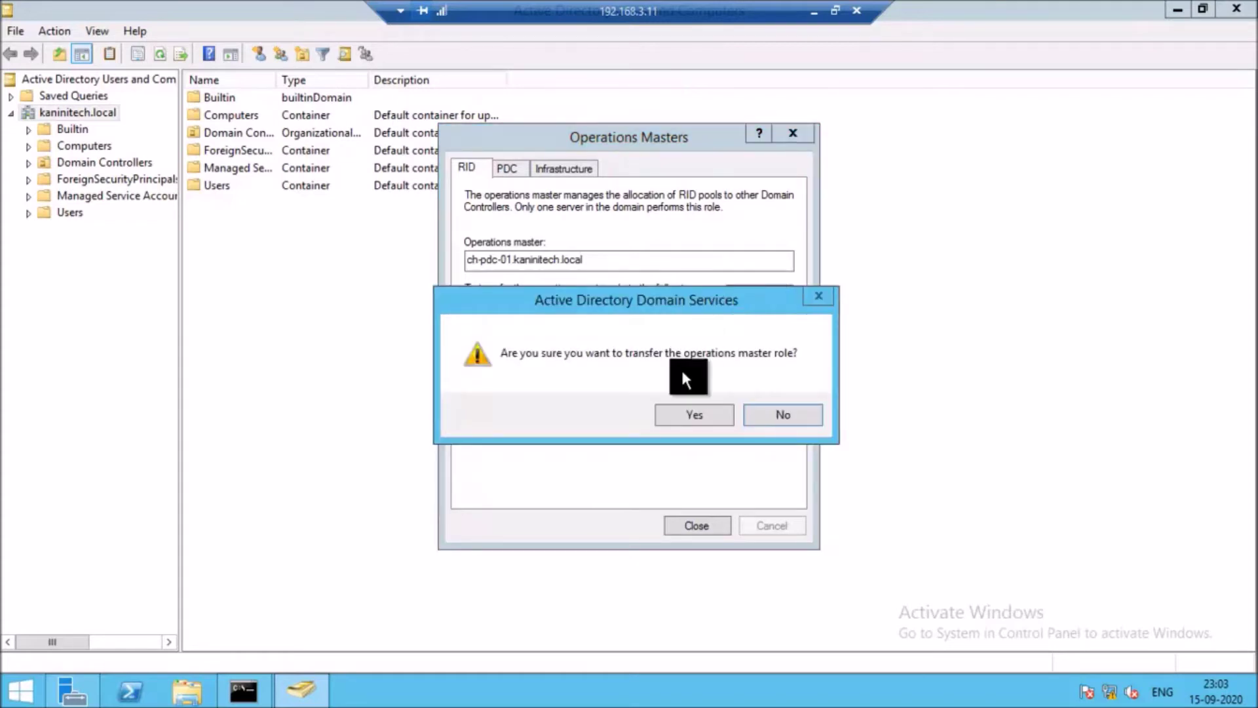
left_click(693, 415)
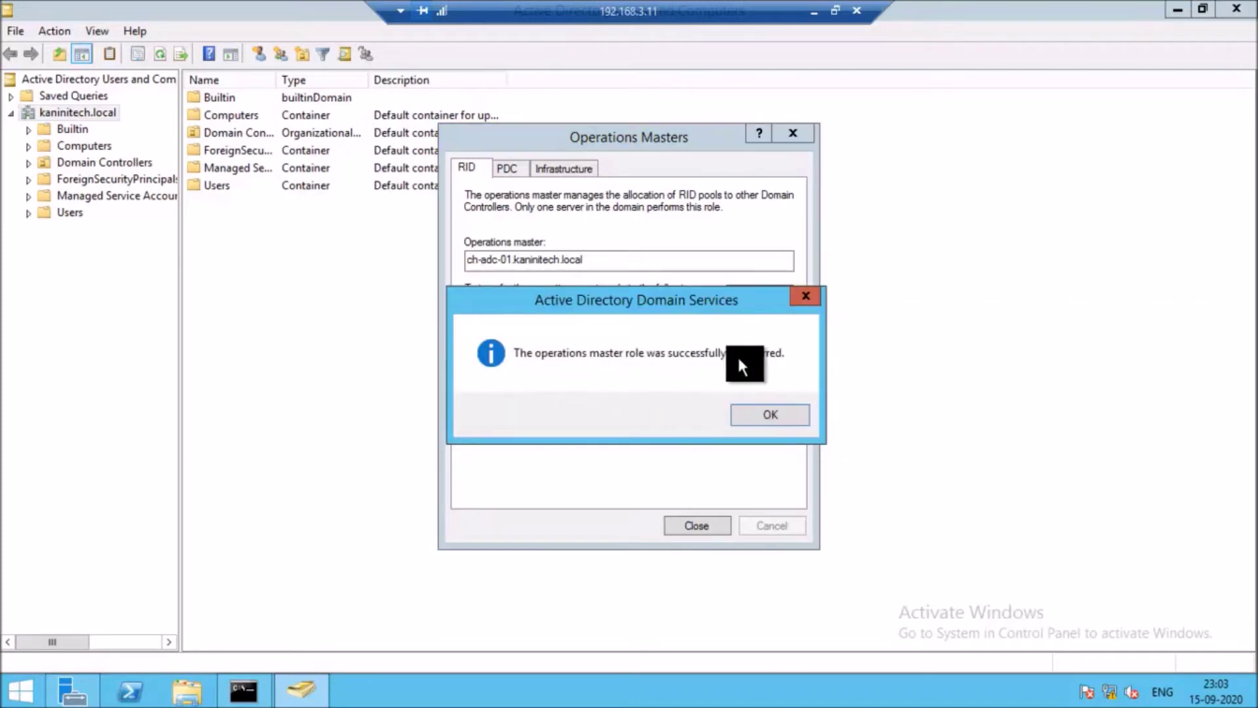
left_click(764, 415)
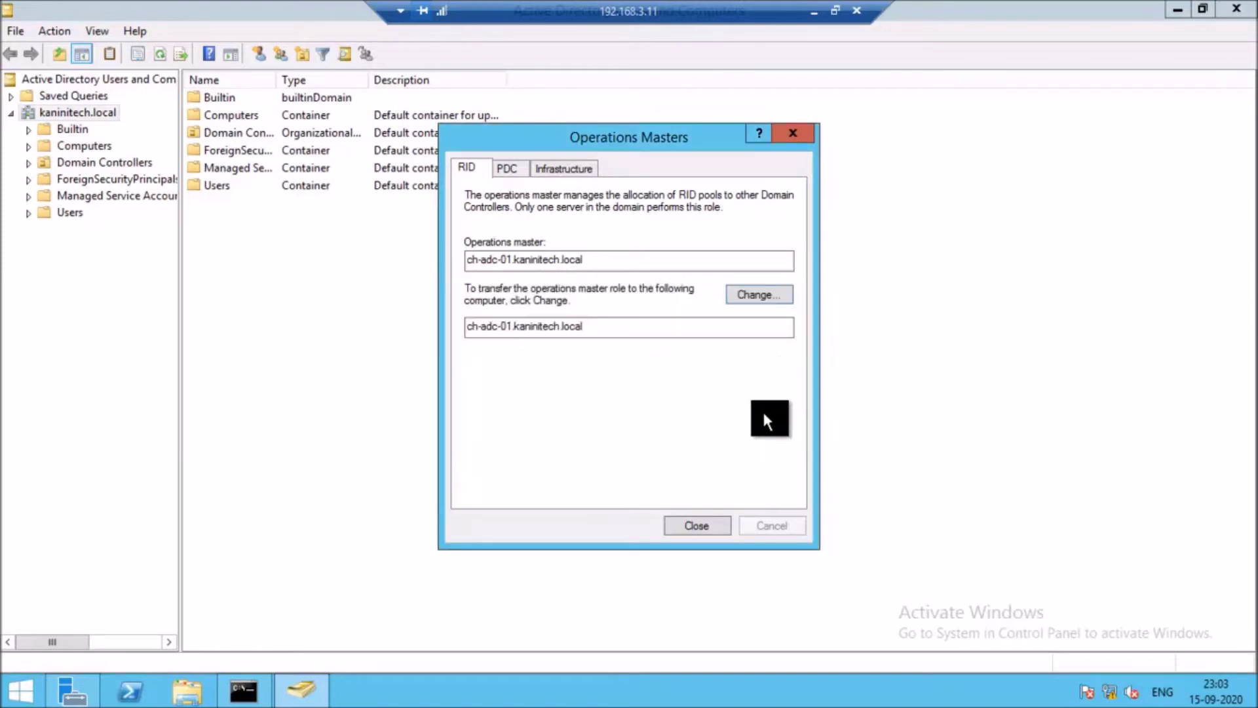
left_click(708, 517)
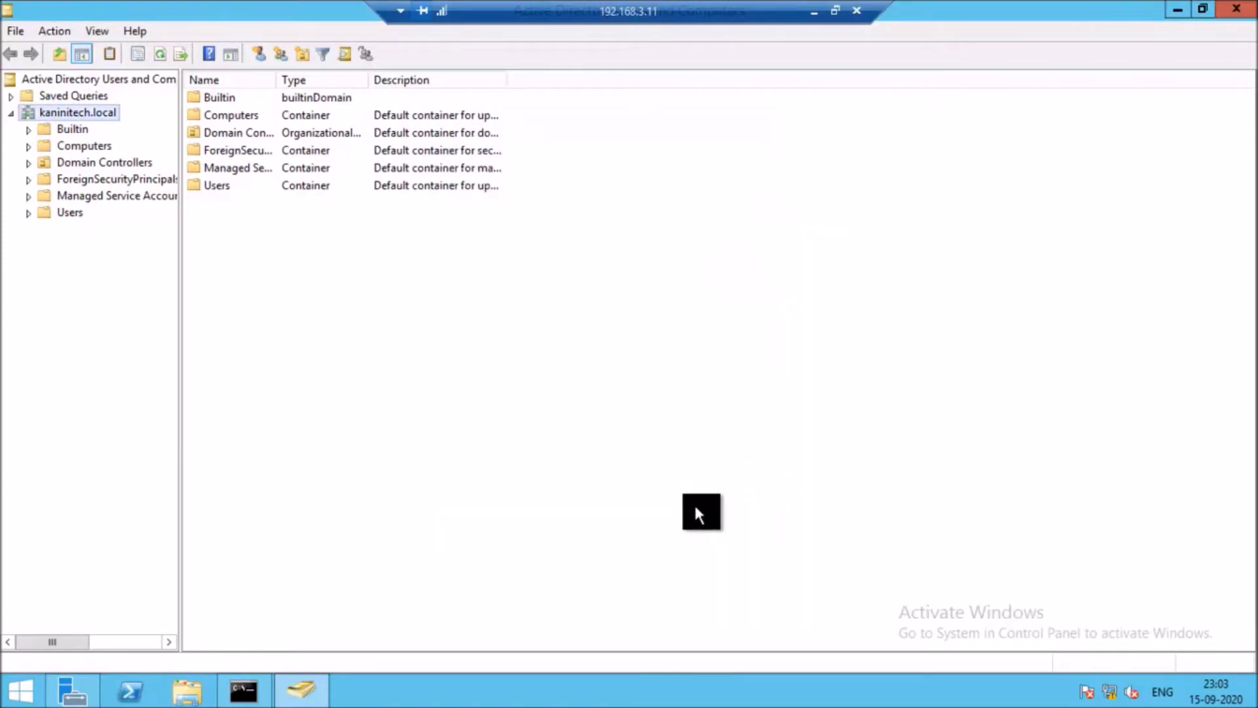
- Reopen the Operations Masters of kaninitech.local, recheck the RID, PDC and Infrastructure role holders, and close the dialog
right_click(85, 112)
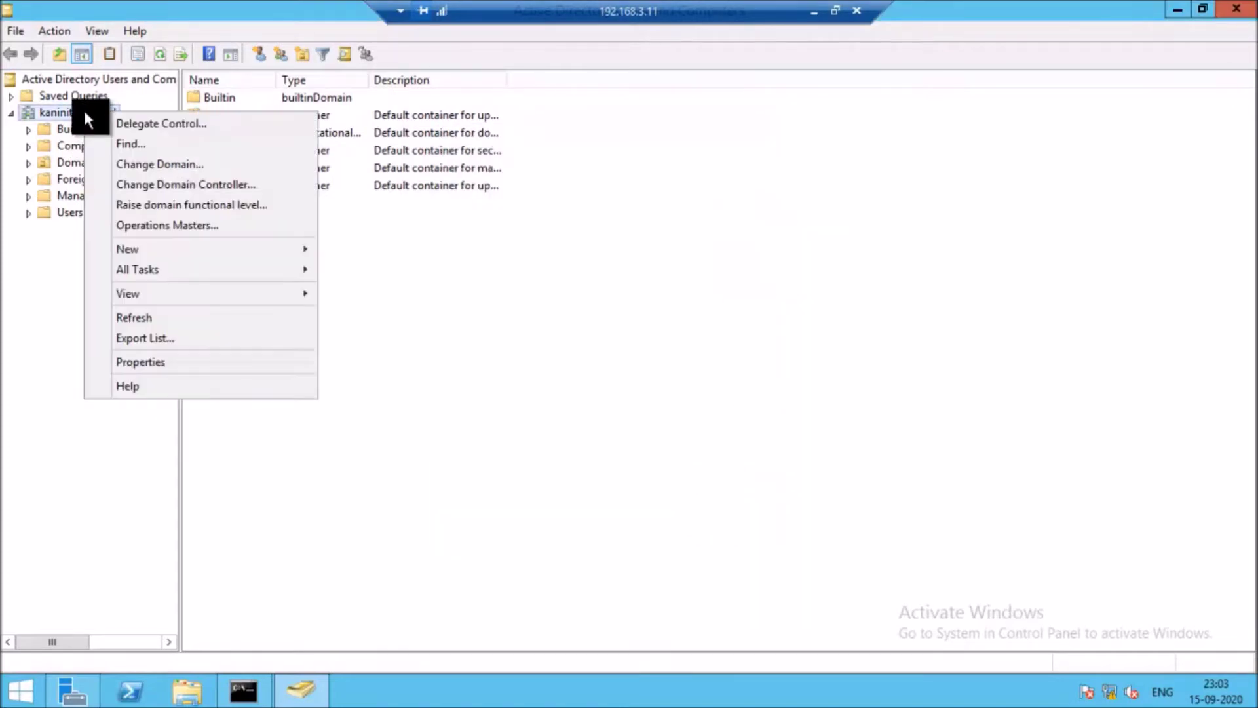
left_click(155, 224)
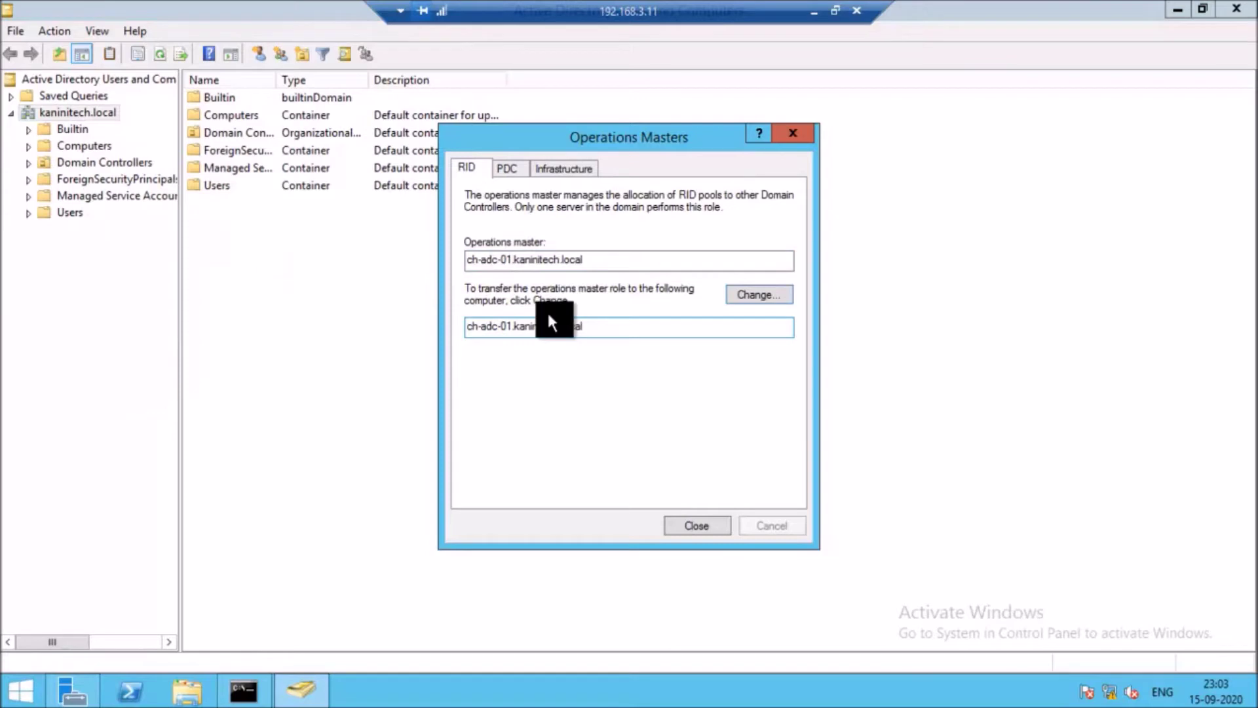
left_click(505, 166)
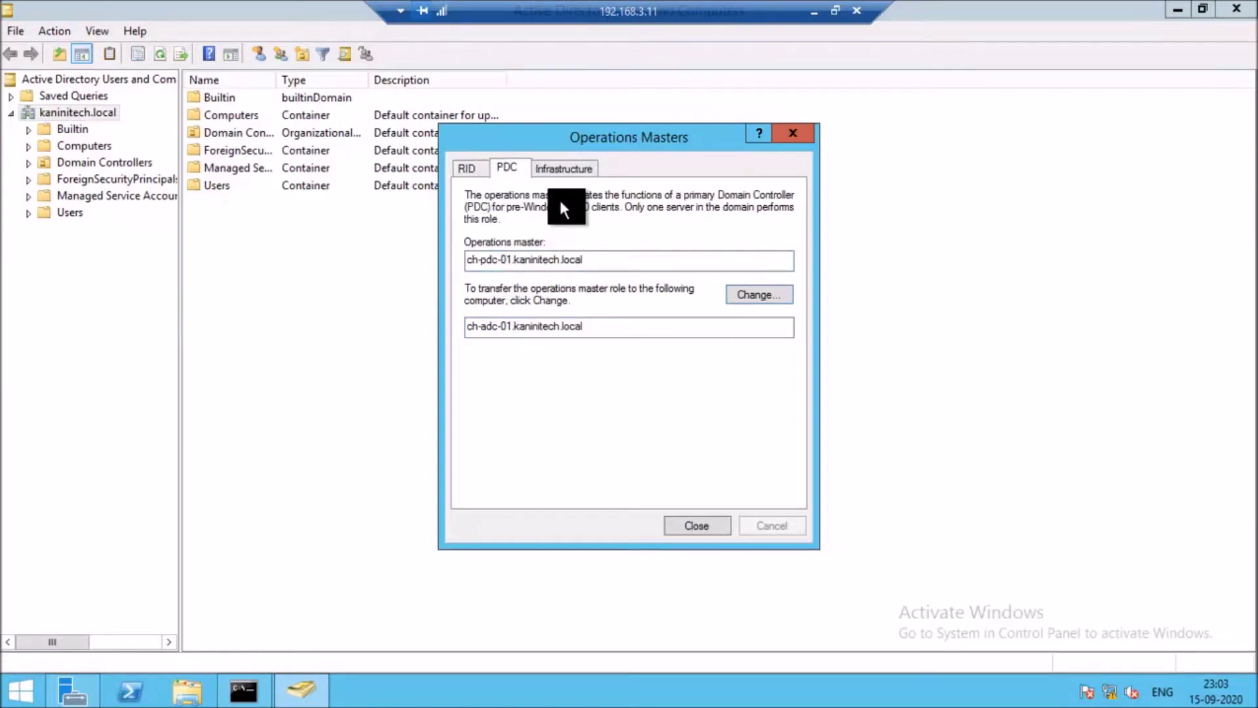
left_click(554, 168)
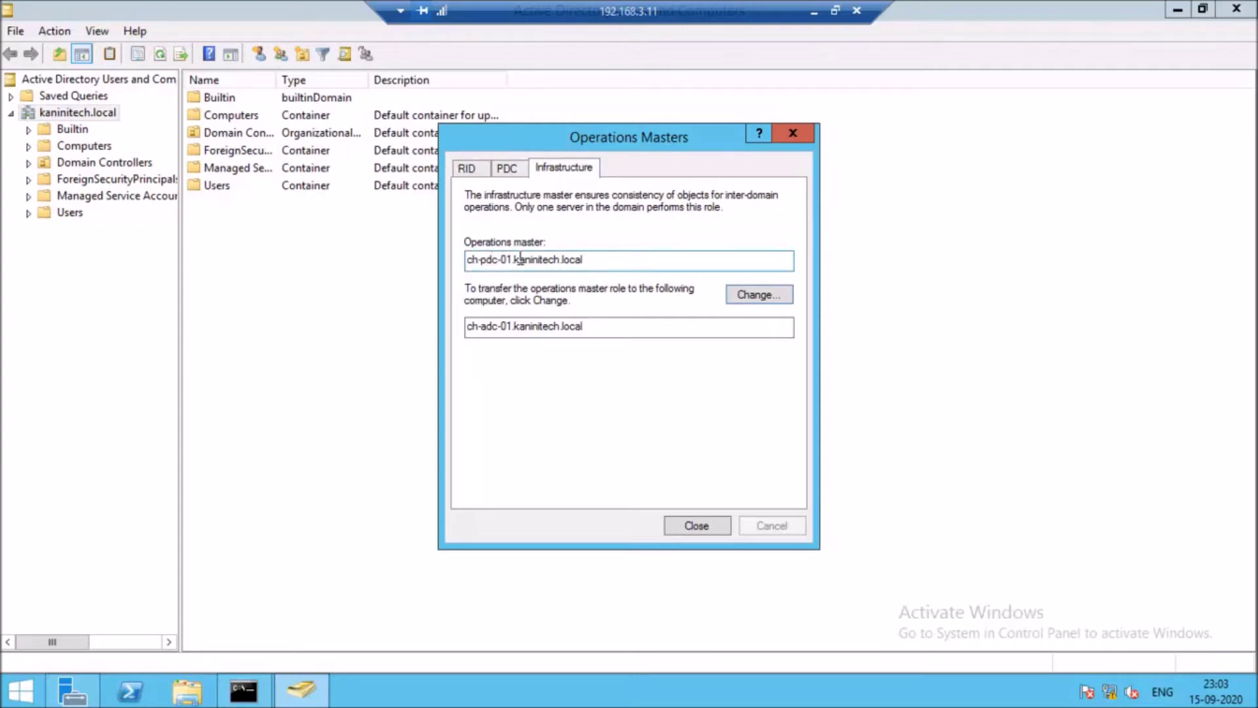
left_click(474, 171)
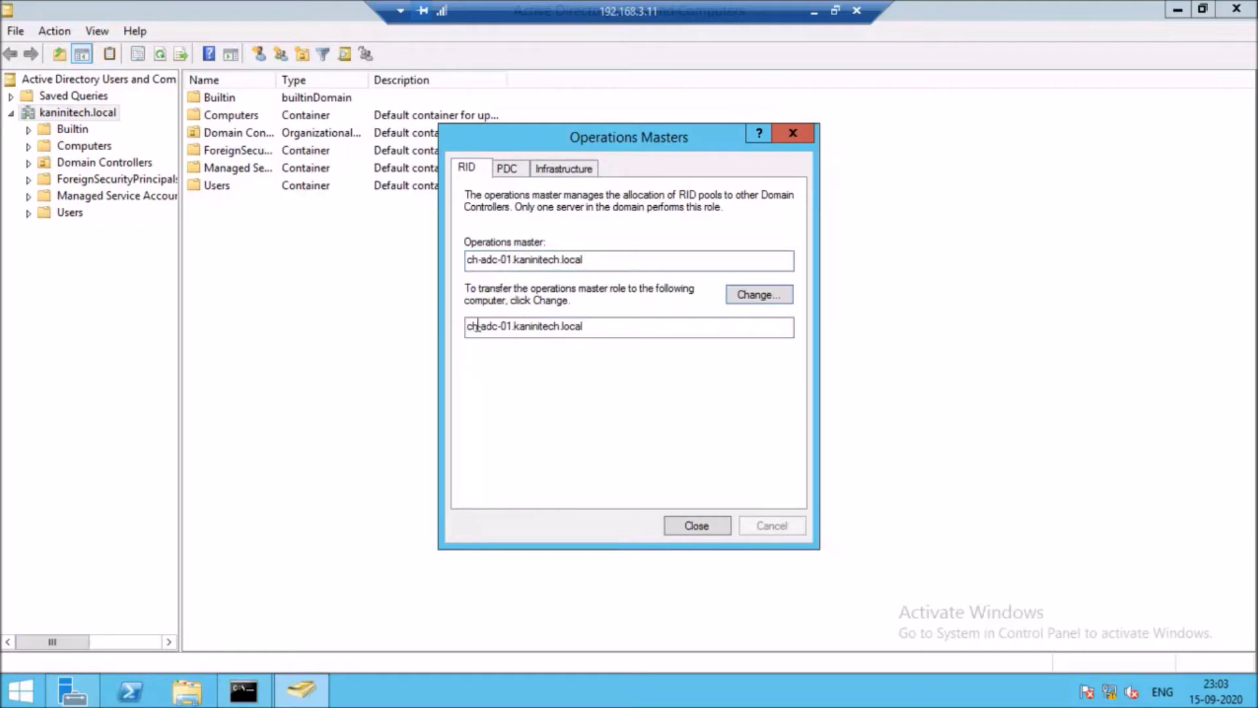
left_click(697, 525)
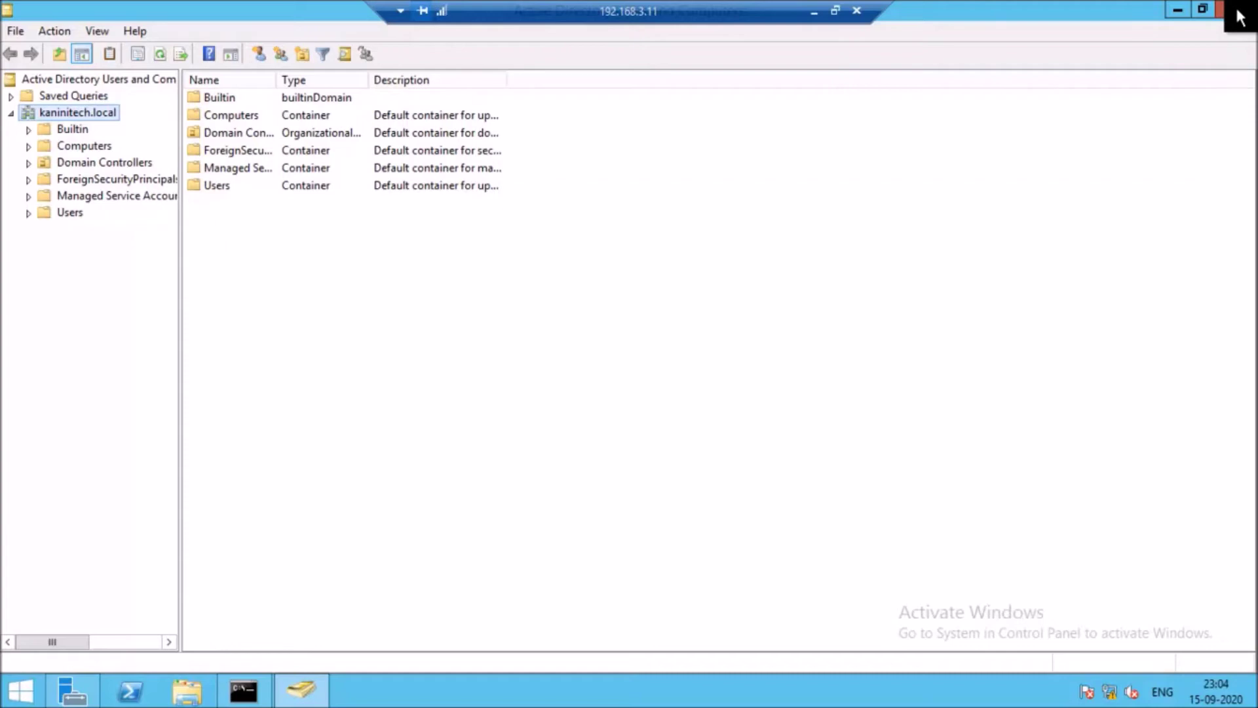
- Switch to the 192.168.3.10 Remote Desktop session and open the kaninitech.local domain in Active Directory Users and Computers
left_click(819, 9)
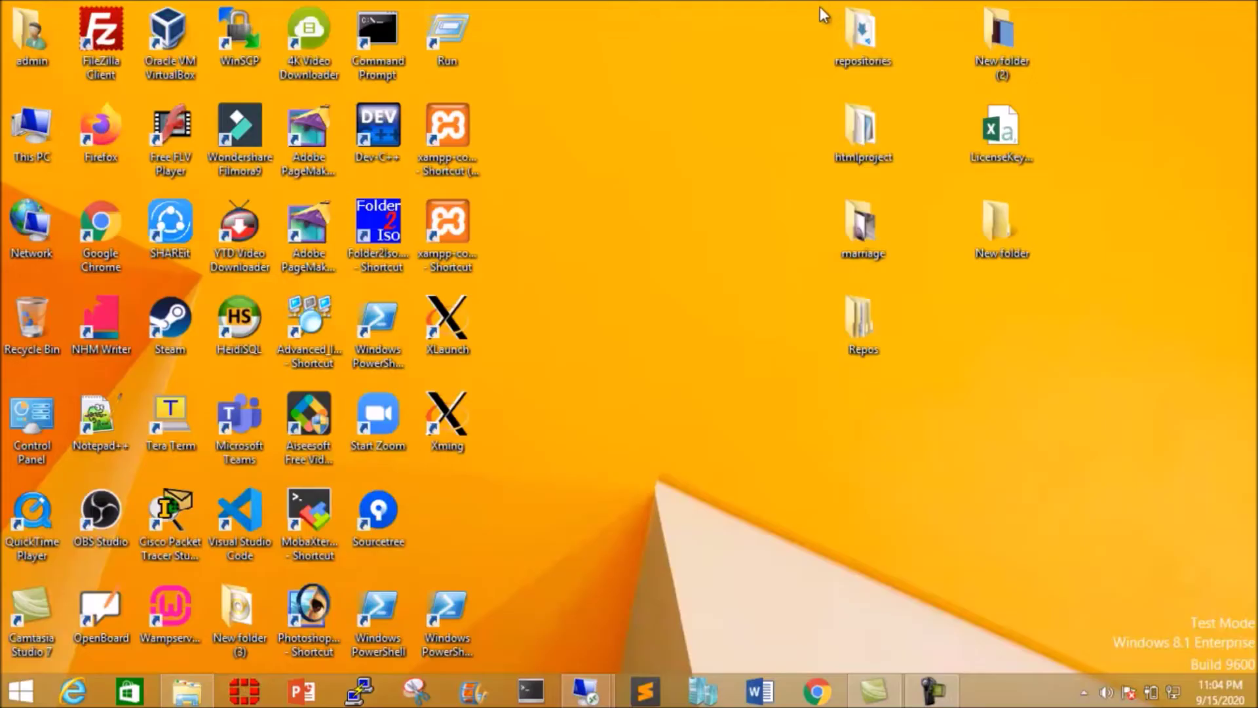
mouse_move(585, 689)
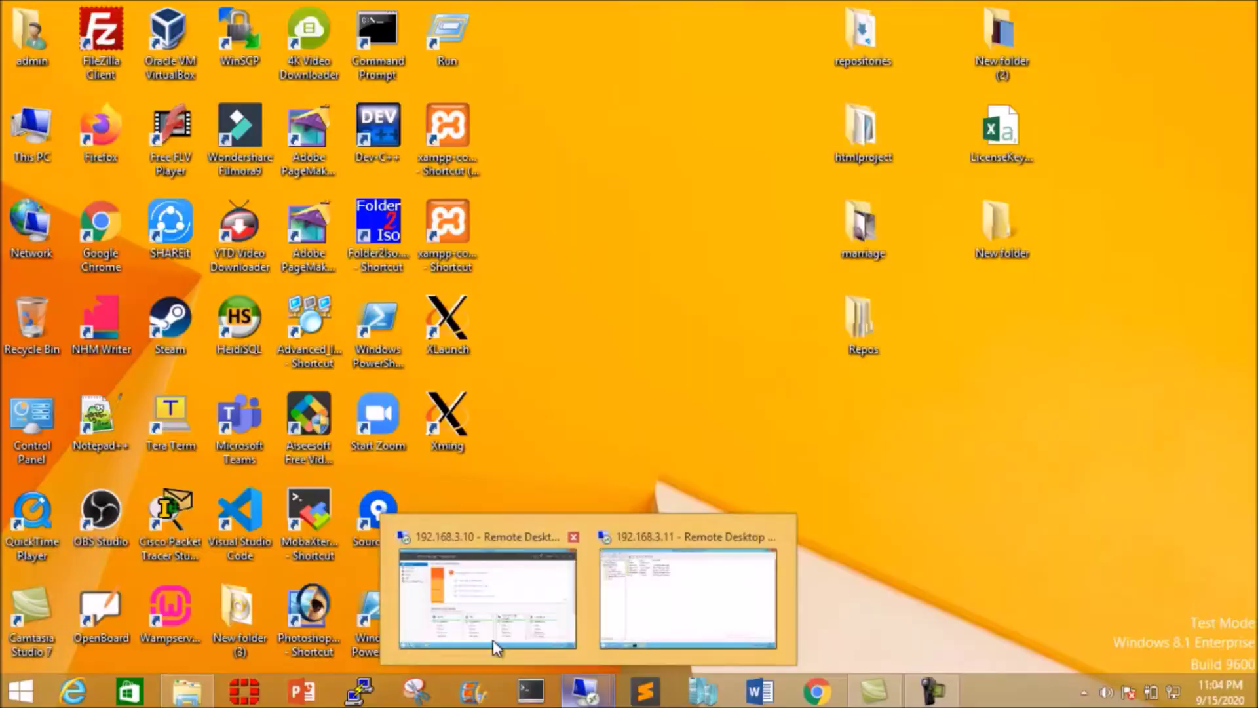
left_click(494, 639)
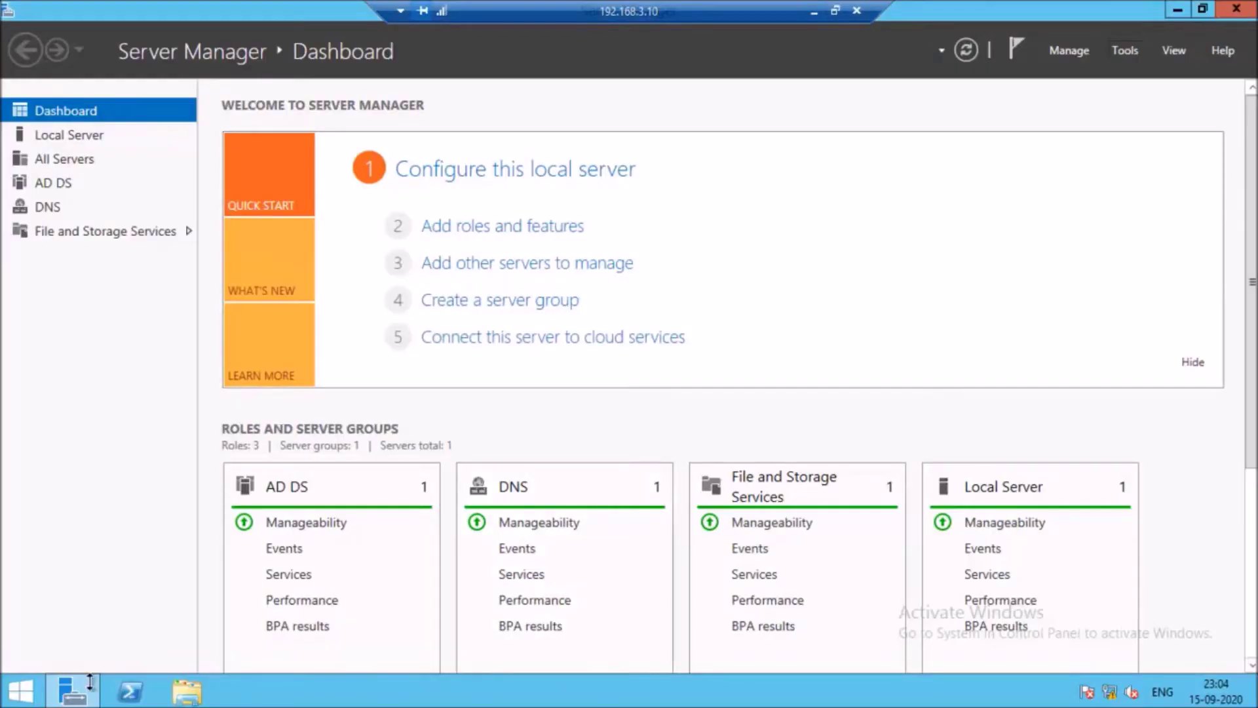
left_click(1128, 51)
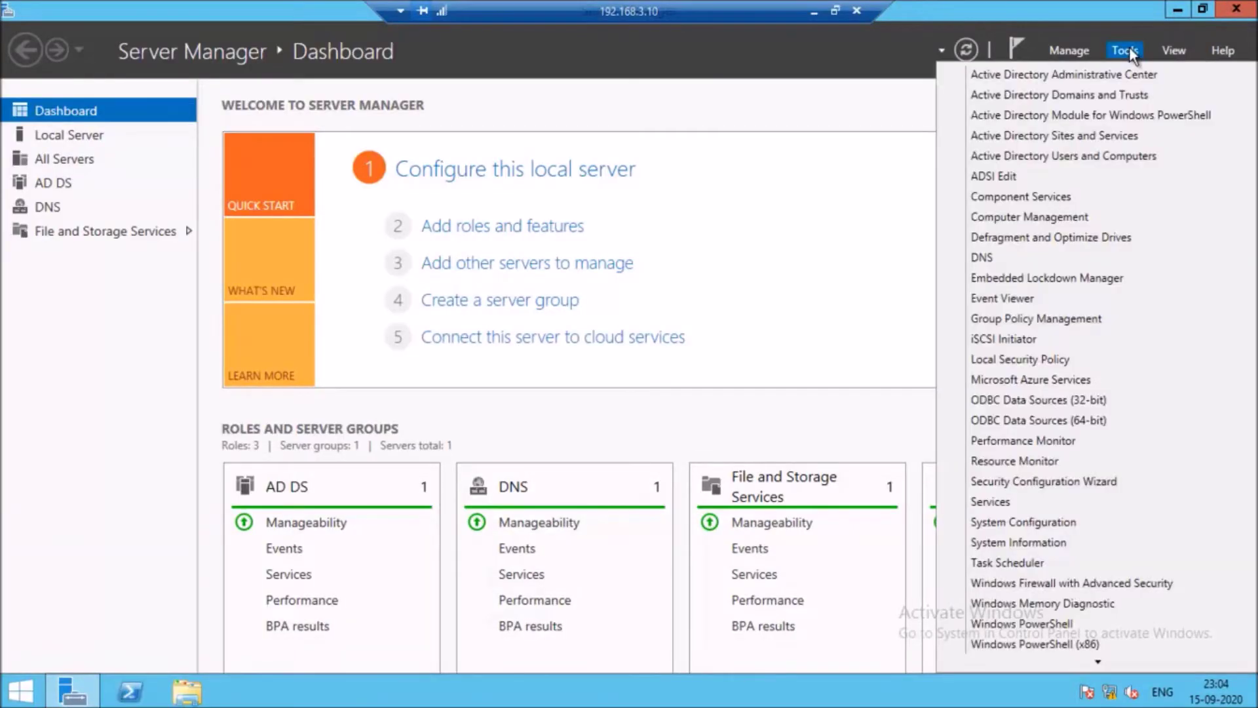
left_click(1096, 158)
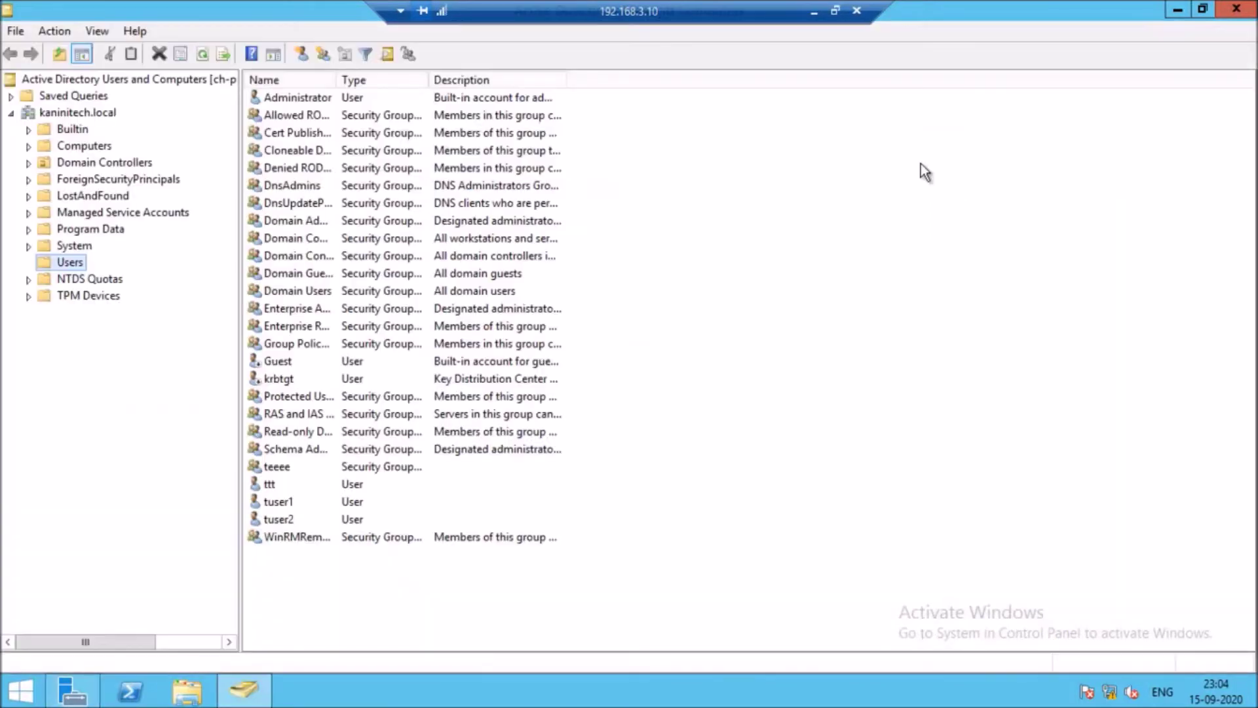
left_click(89, 112)
right_click(96, 112)
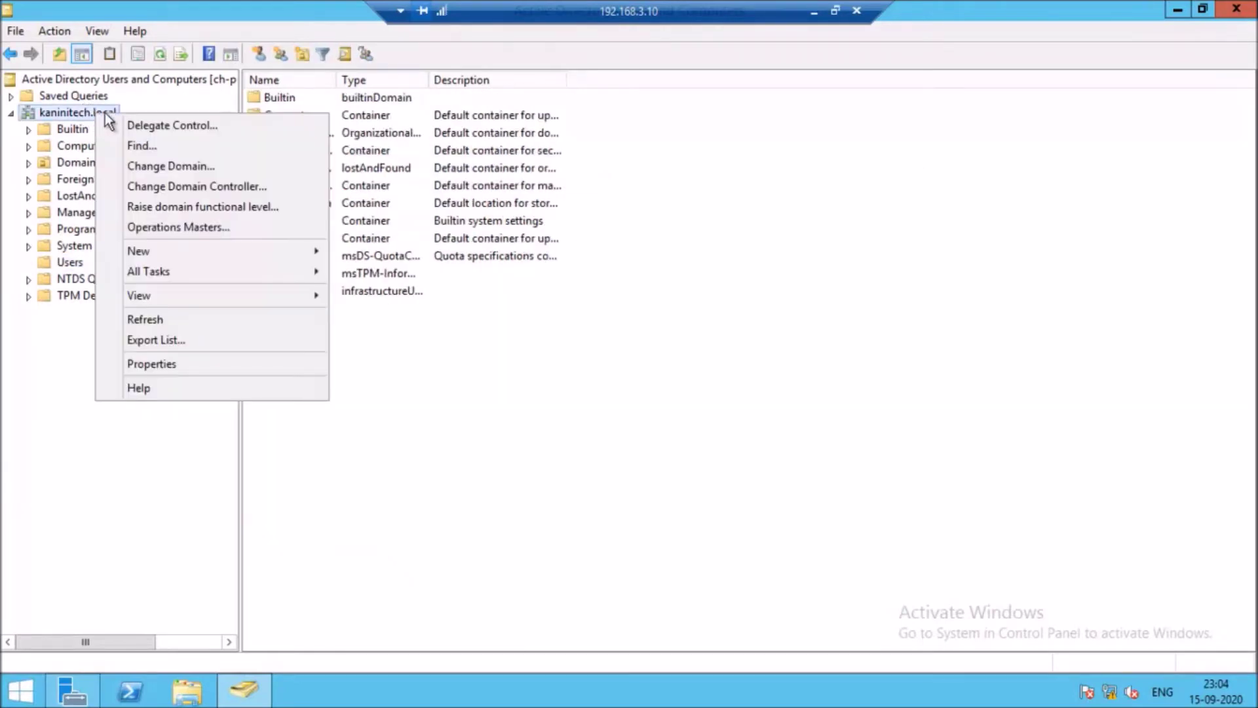
- Run hostname in an administrator Command Prompt on the 192.168.3.10 server and minimize the window
right_click(72, 688)
right_click(74, 688)
left_click(119, 481)
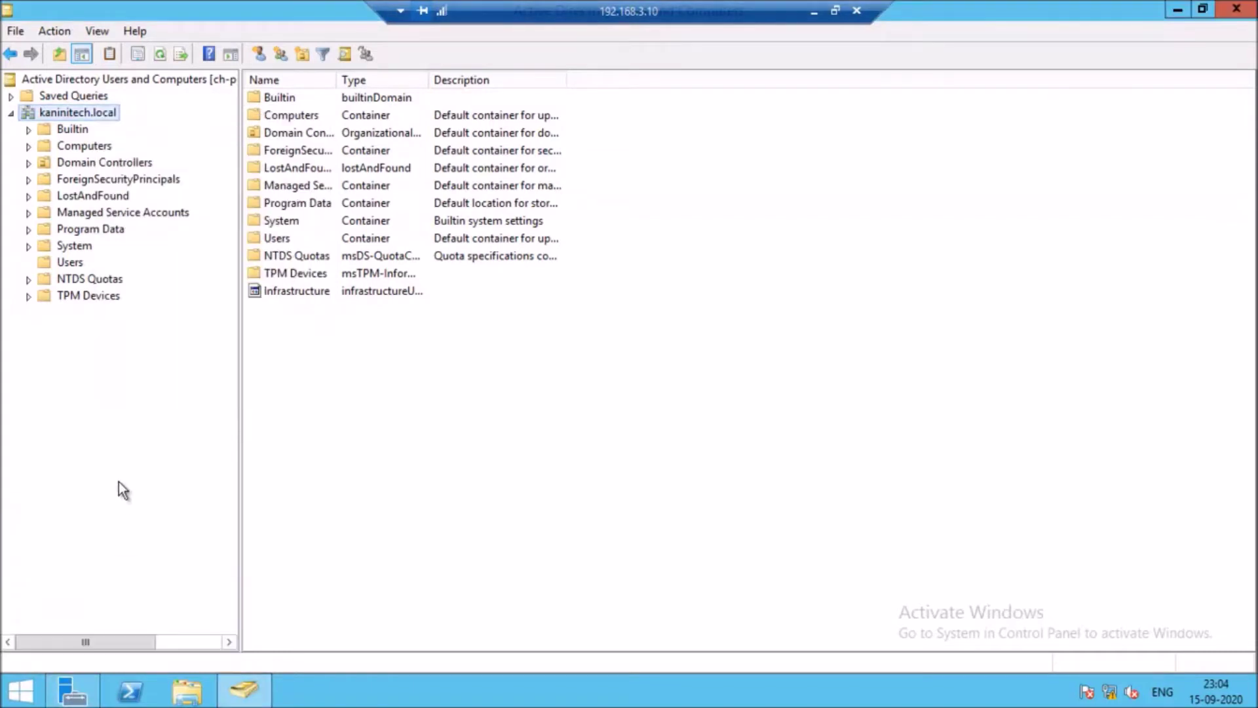
right_click(23, 693)
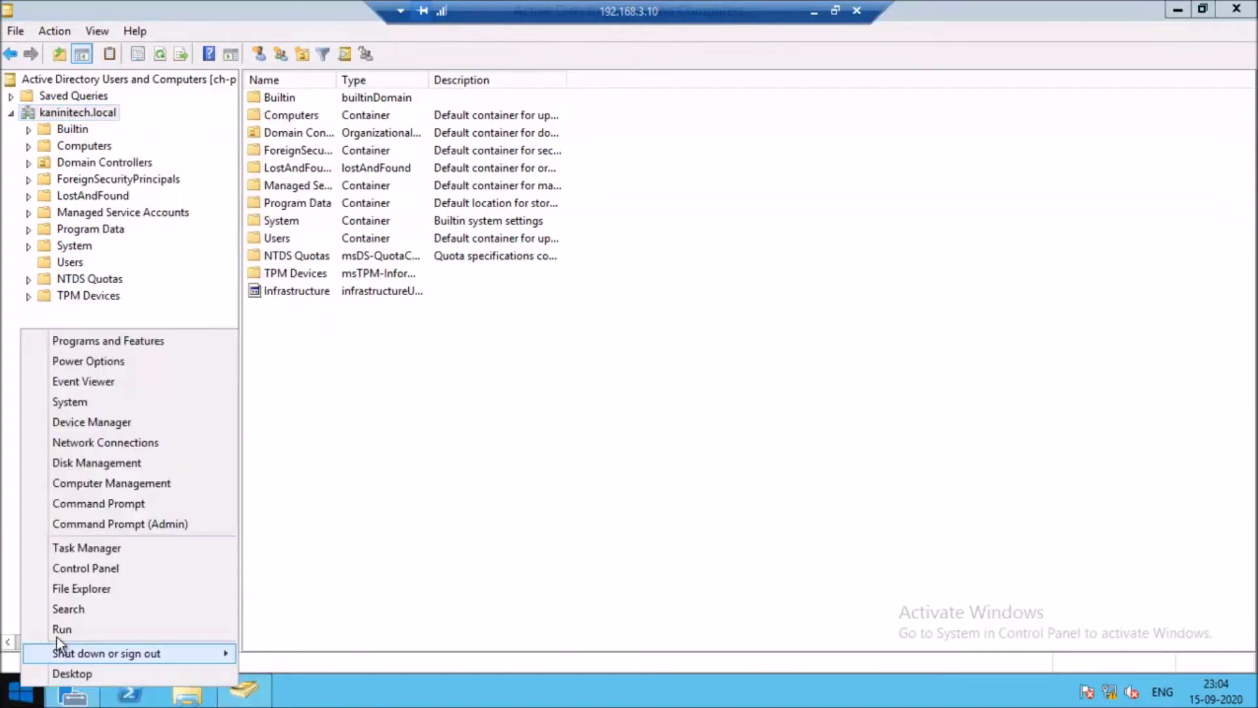
left_click(139, 523)
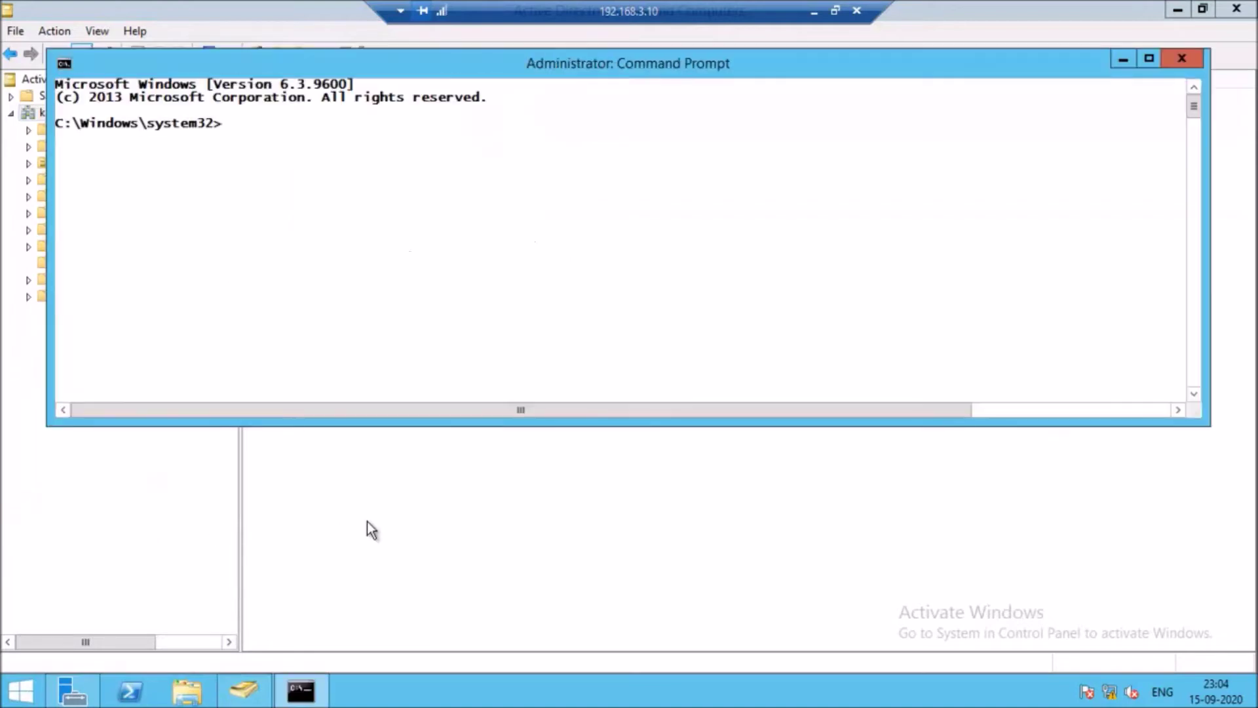
type("hostname")
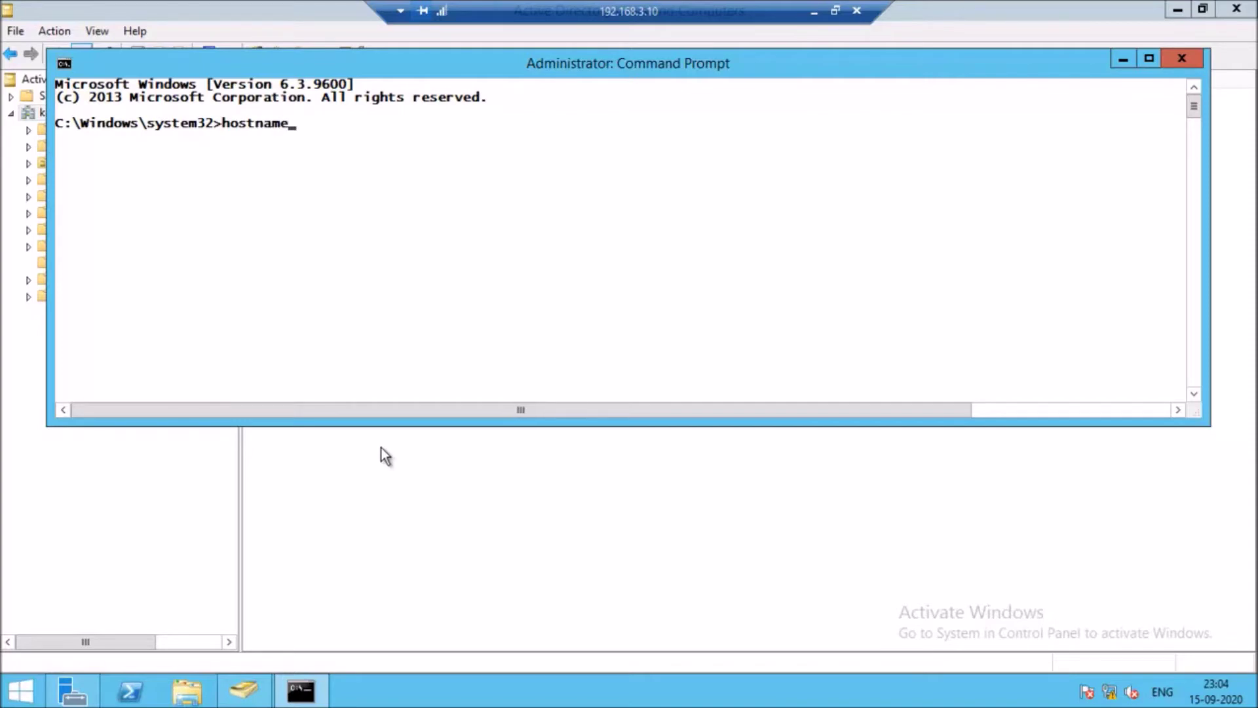
key("Return")
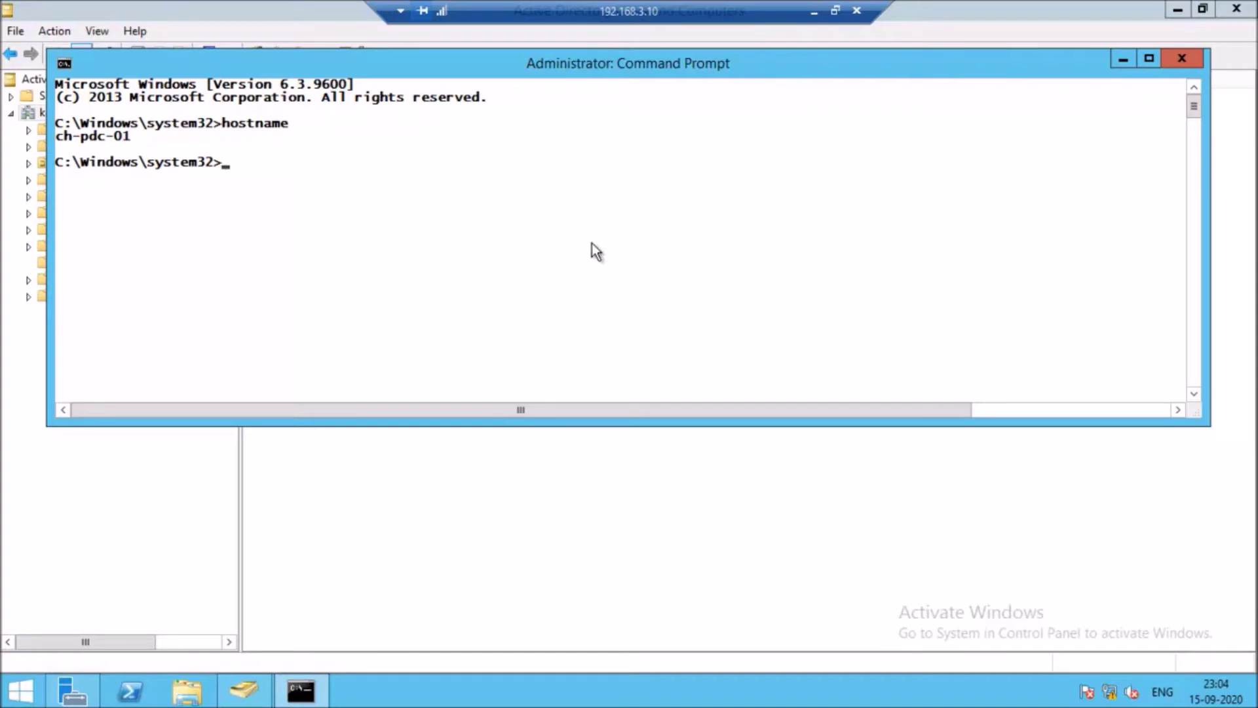
left_click(1125, 59)
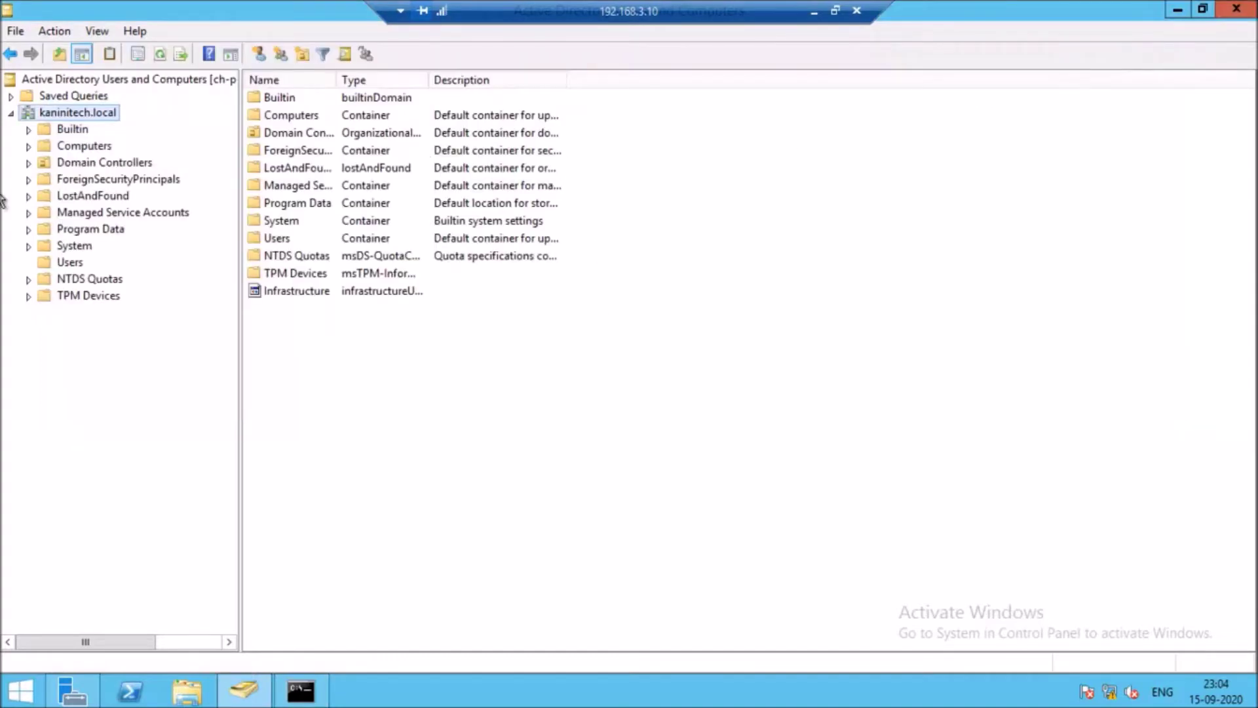
- Try to transfer the PDC role from the Operations Masters of kaninitech.local while connected to ch-pdc-01, and close the dialog
right_click(94, 109)
left_click(174, 223)
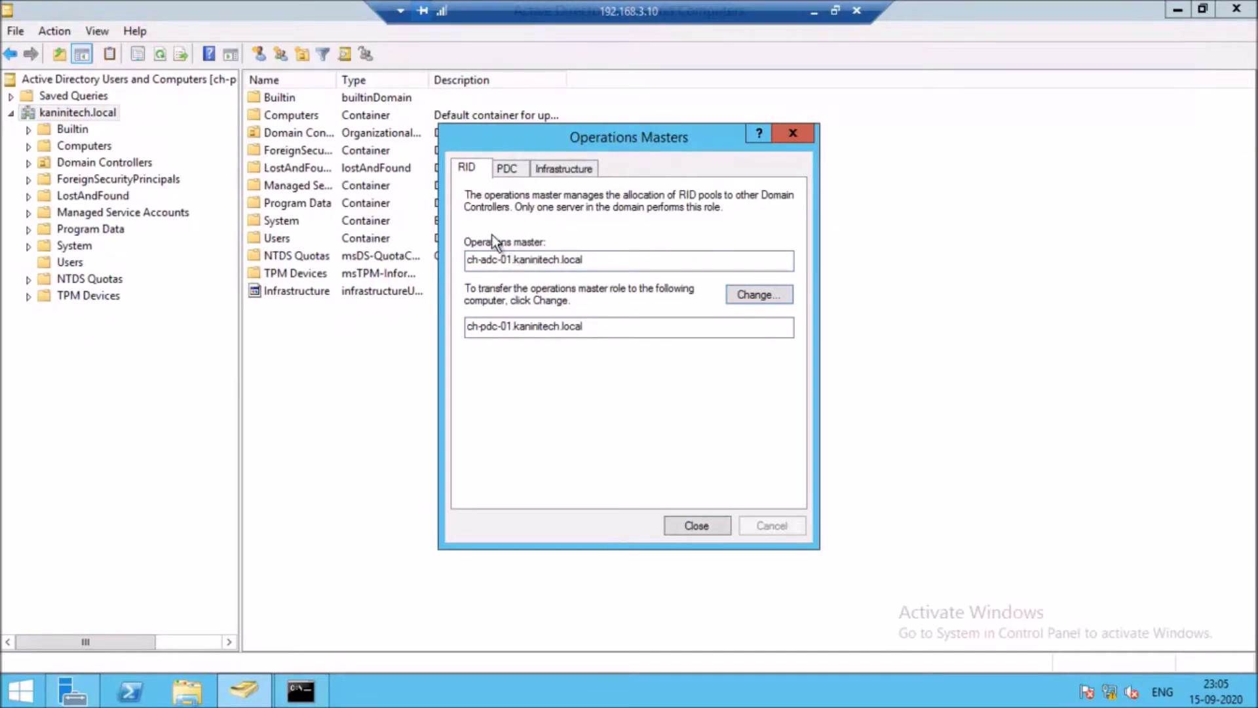
left_click(512, 168)
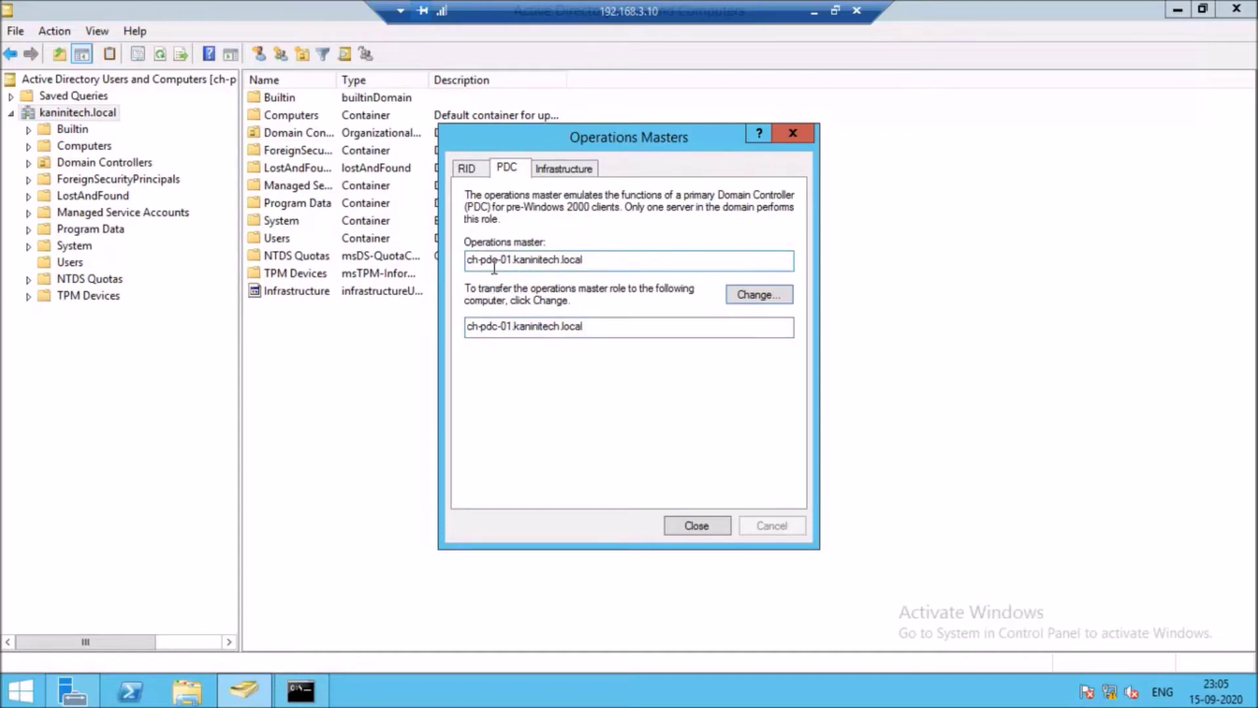
left_click(747, 299)
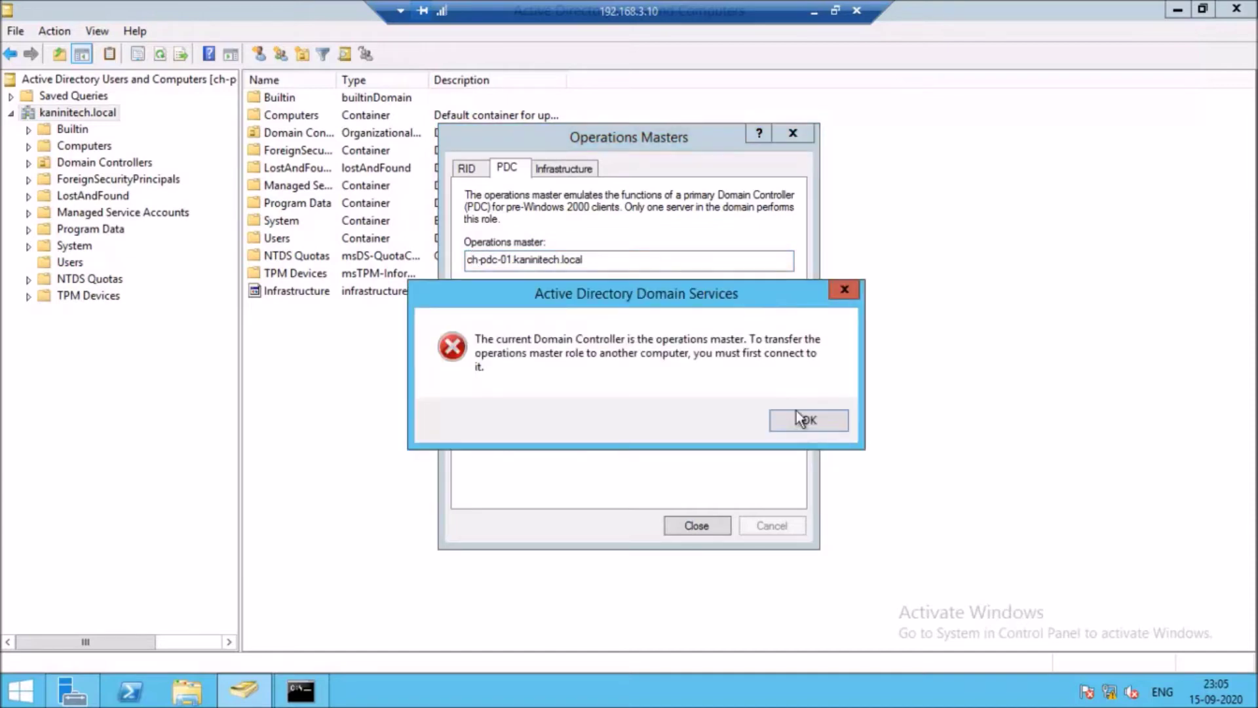
left_click(833, 425)
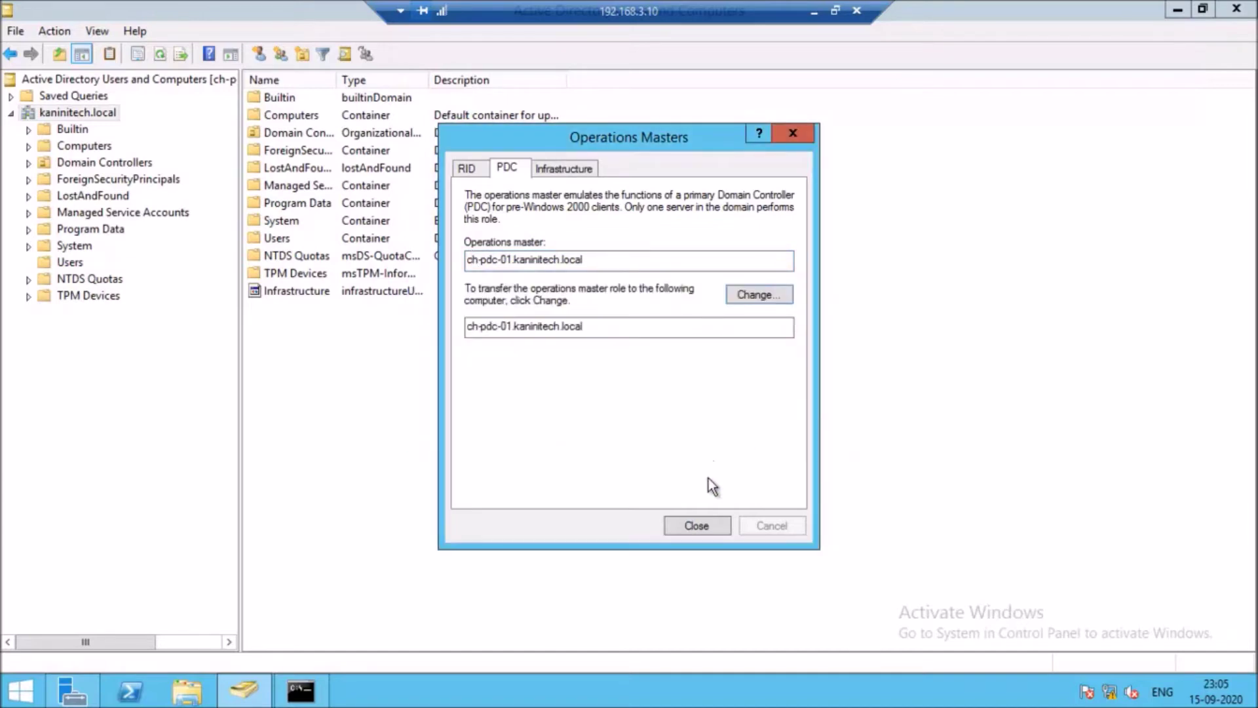
left_click(714, 523)
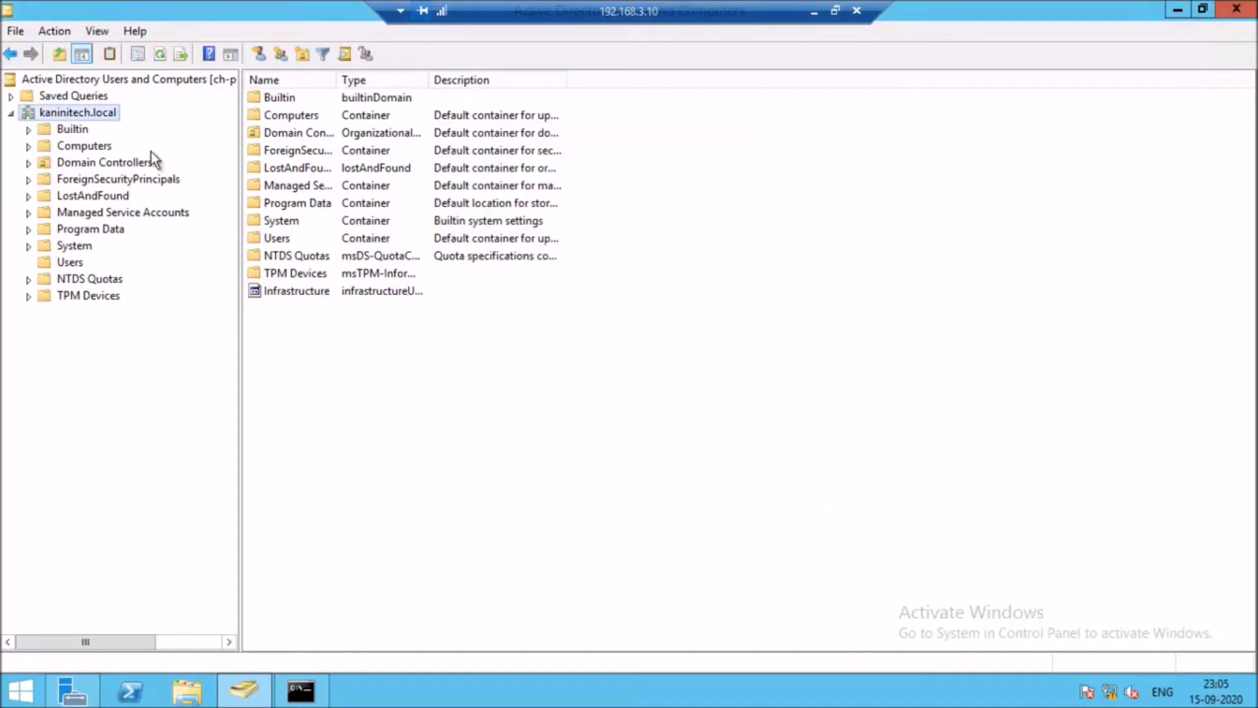
- Change the connected domain controller to ch-adc-01.kaninitech.local and expand and select the kaninitech.local domain
right_click(104, 112)
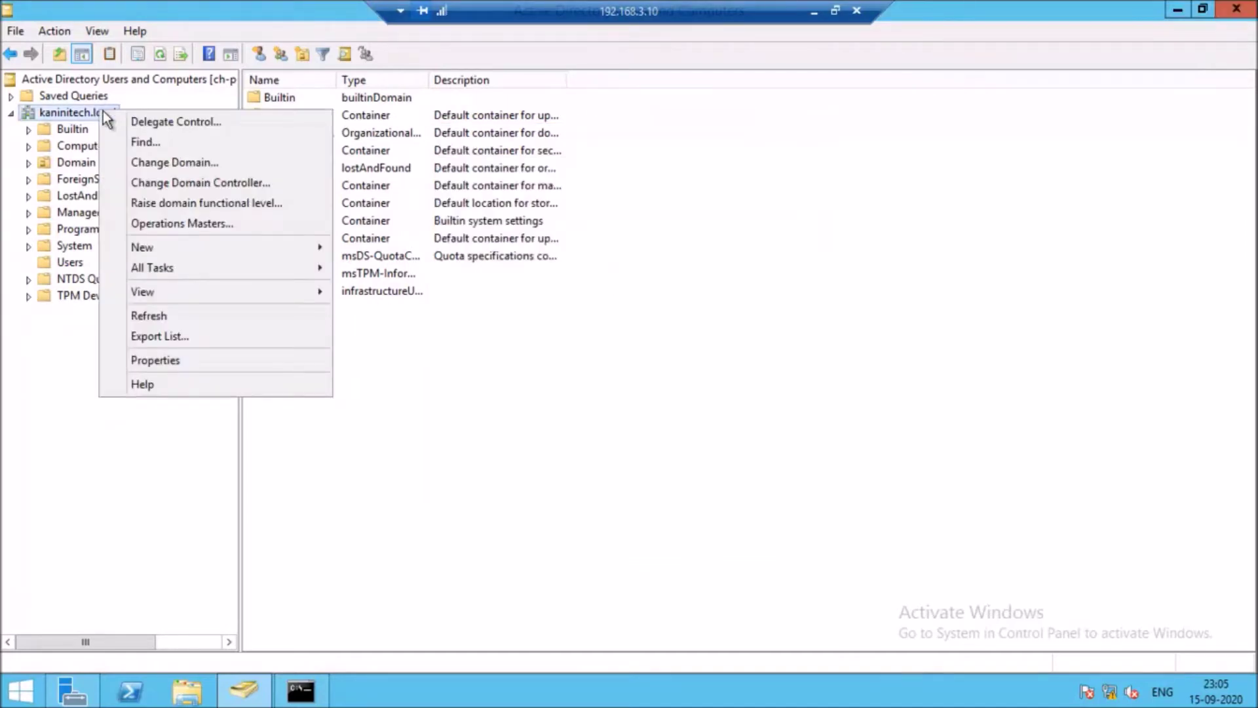
left_click(194, 183)
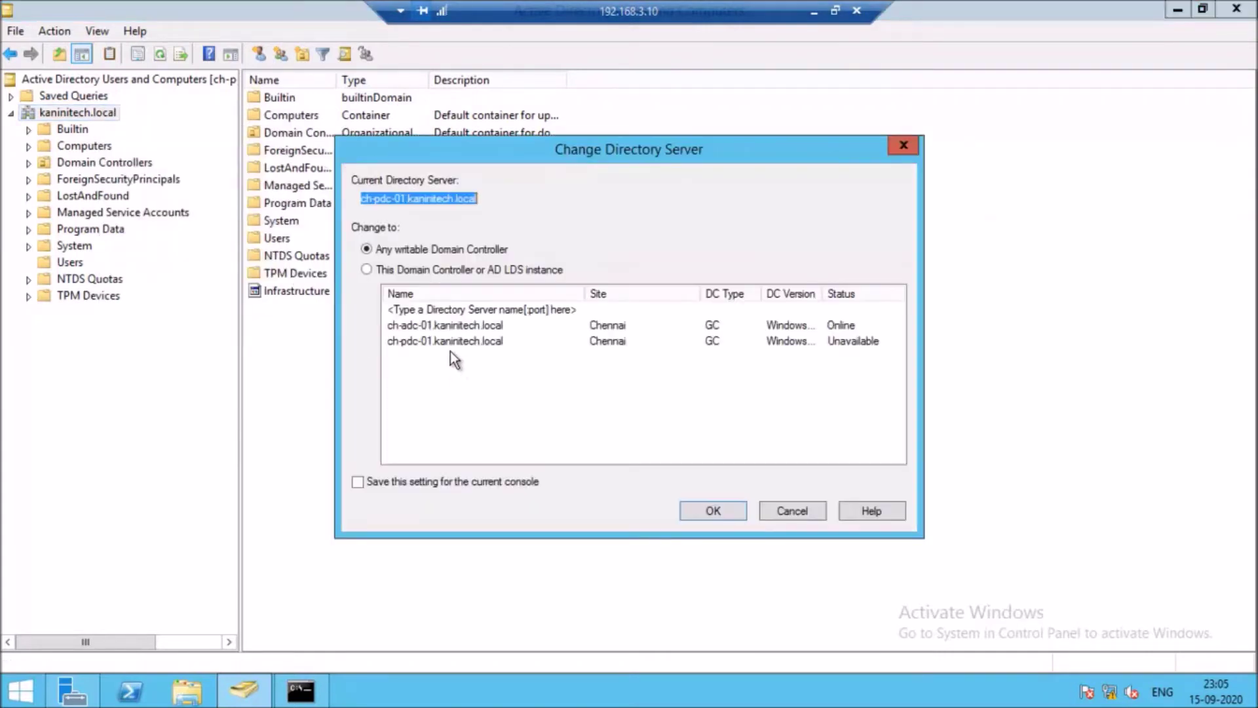
left_click(452, 326)
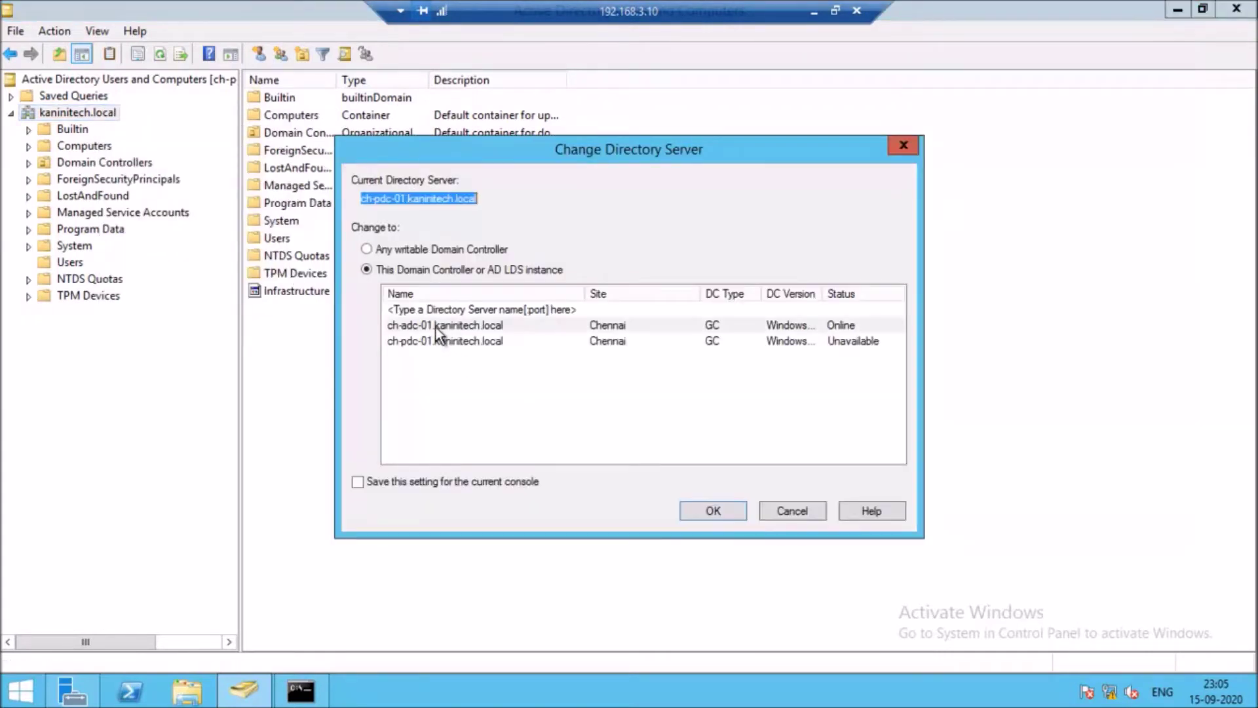
left_click(722, 507)
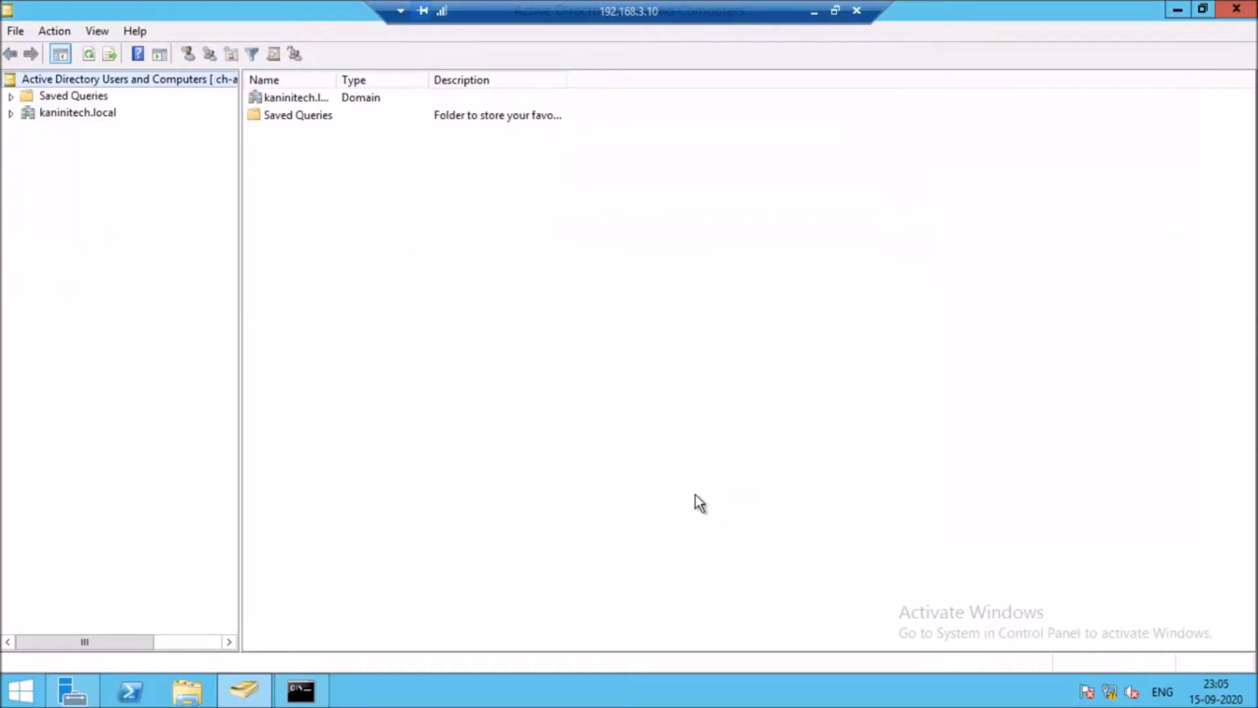
left_click(11, 113)
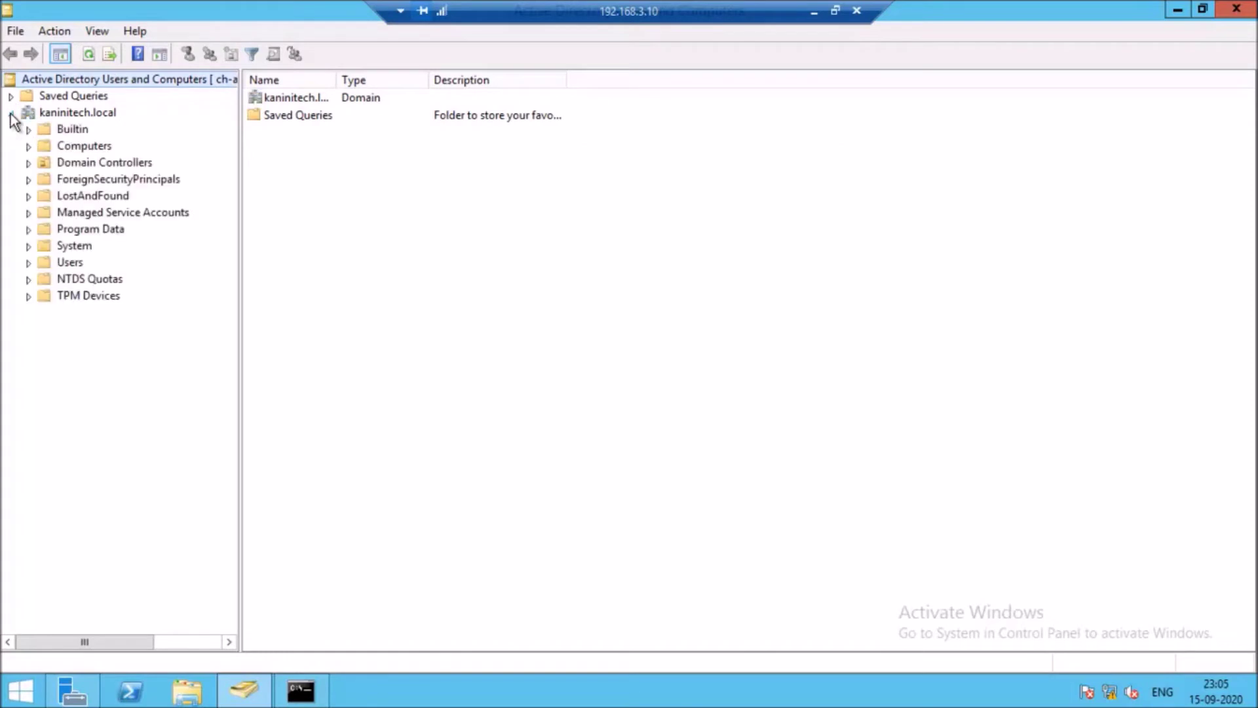
left_click(92, 113)
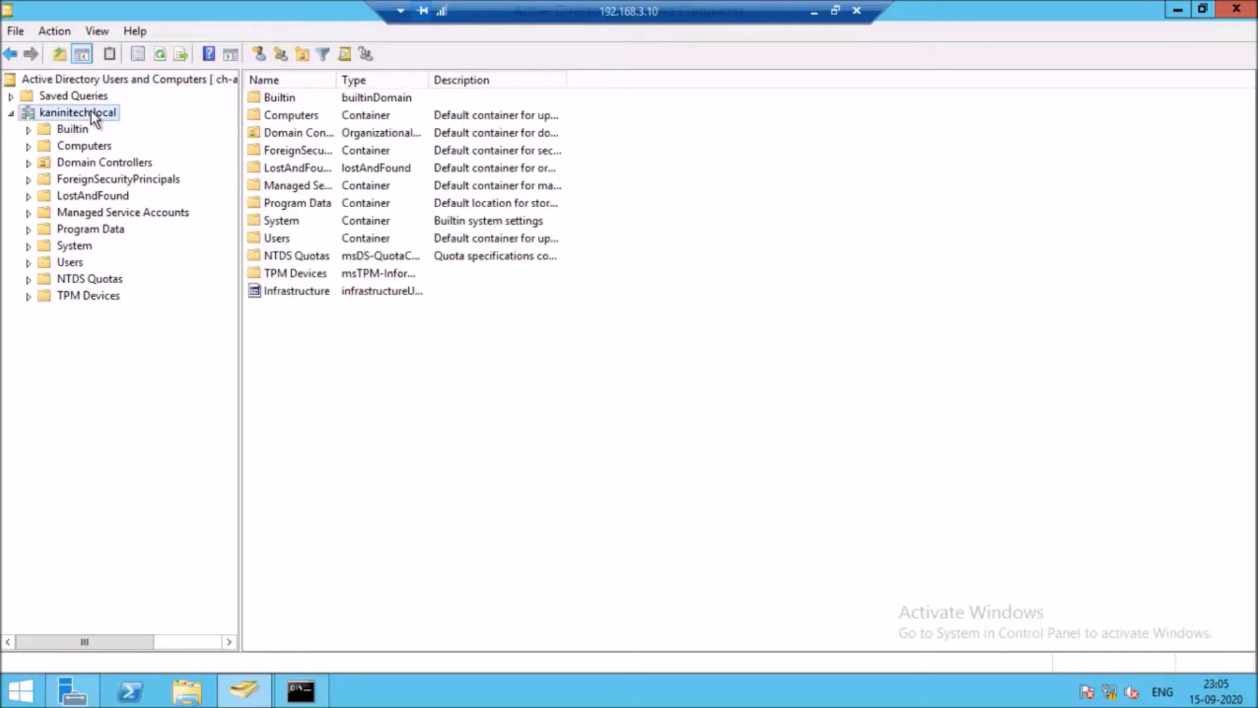
- Transfer the PDC operations master role of kaninitech.local to ch-adc-01.kaninitech.local and close Active Directory Users and Computers
right_click(96, 111)
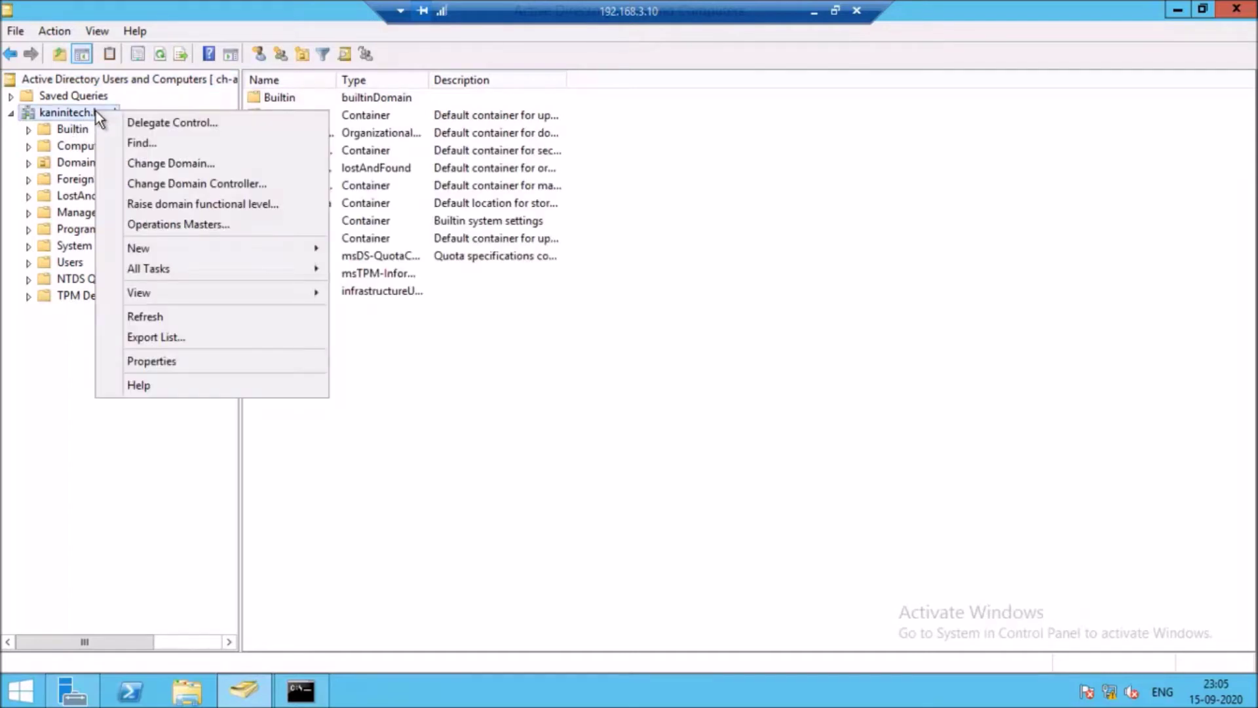
left_click(190, 226)
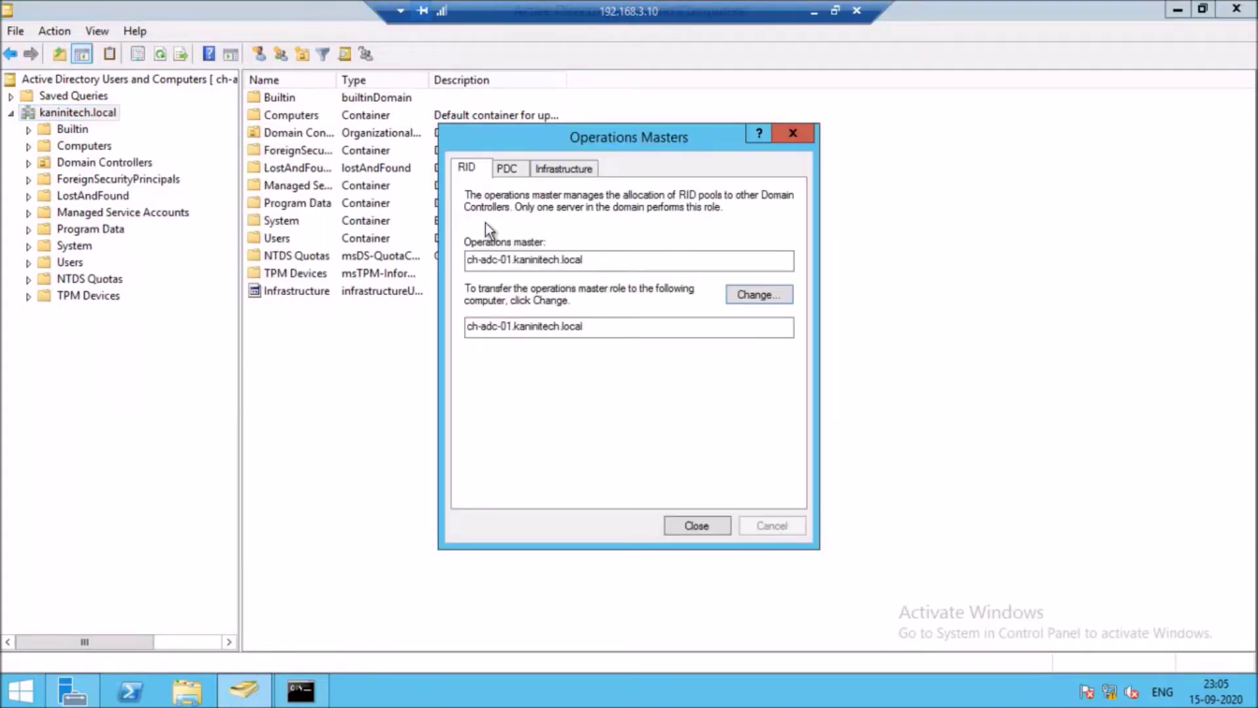
left_click(508, 171)
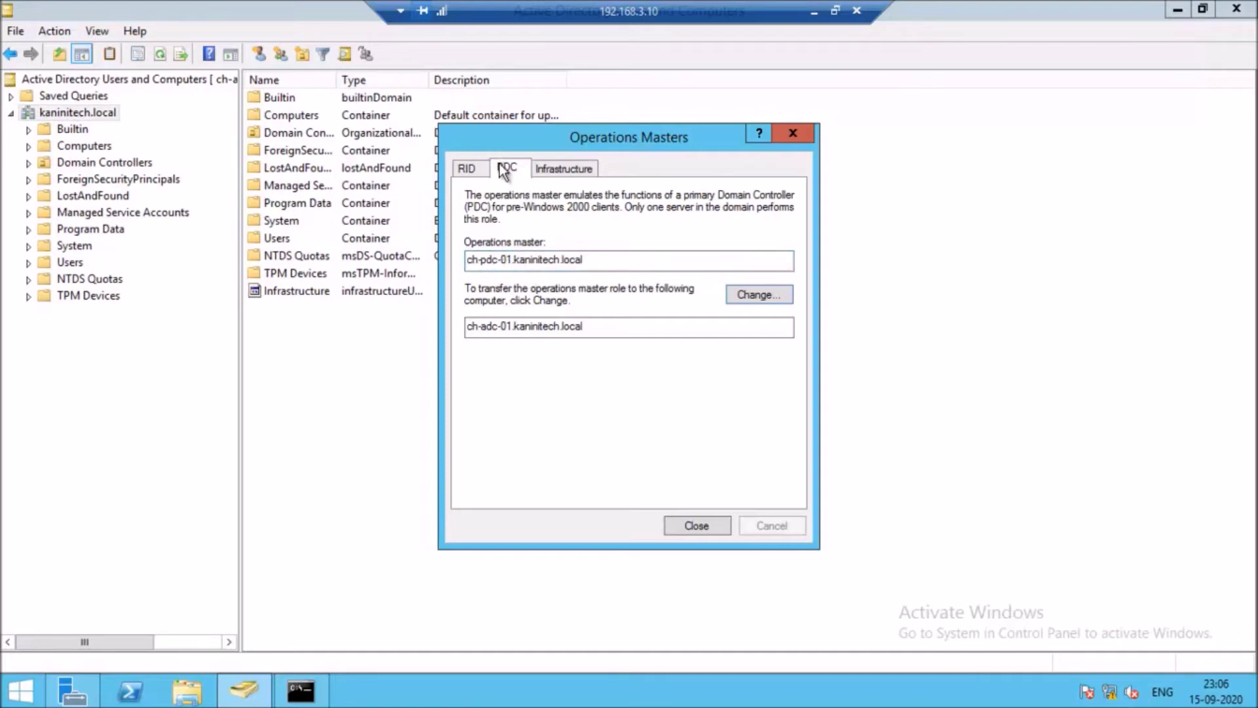
left_click(742, 293)
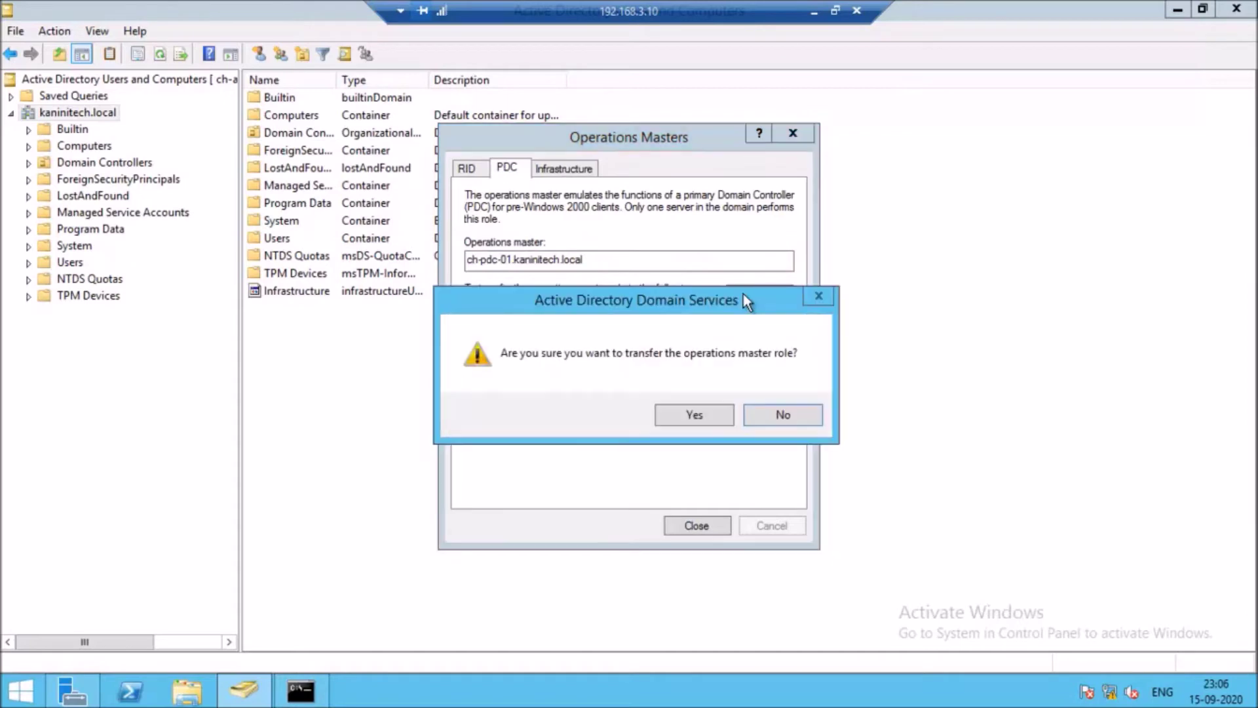
left_click(706, 413)
left_click(751, 411)
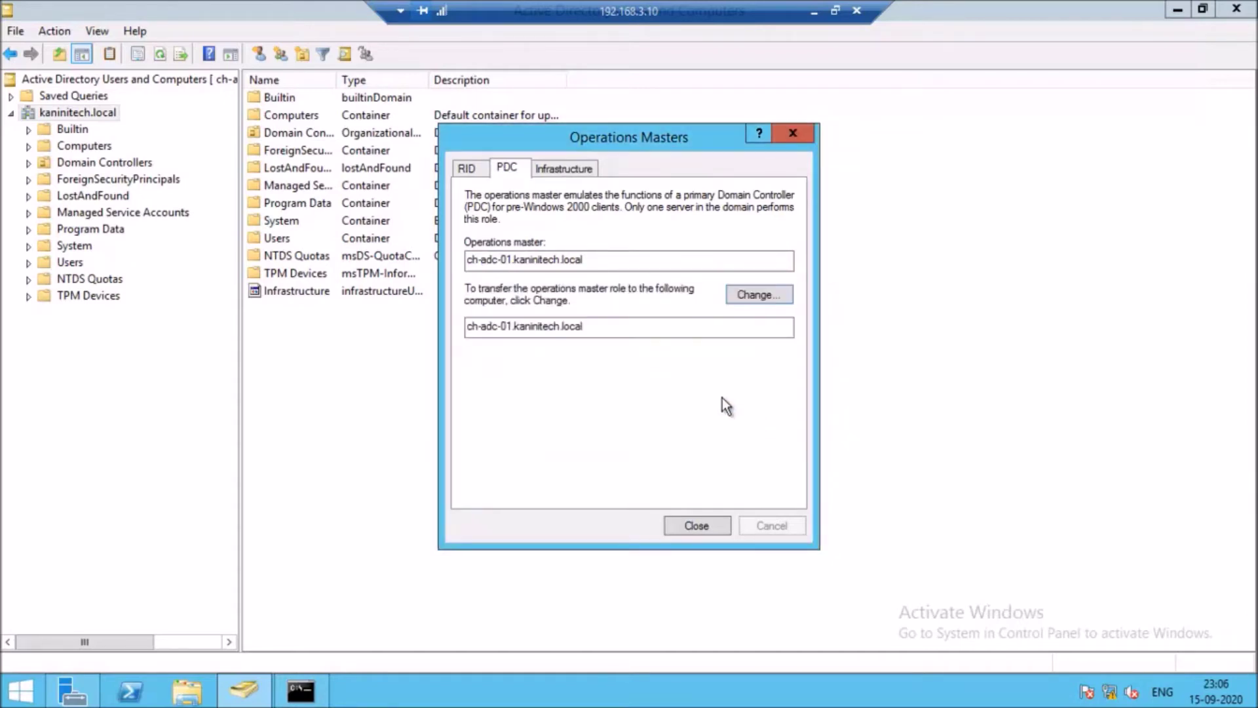
key("Escape")
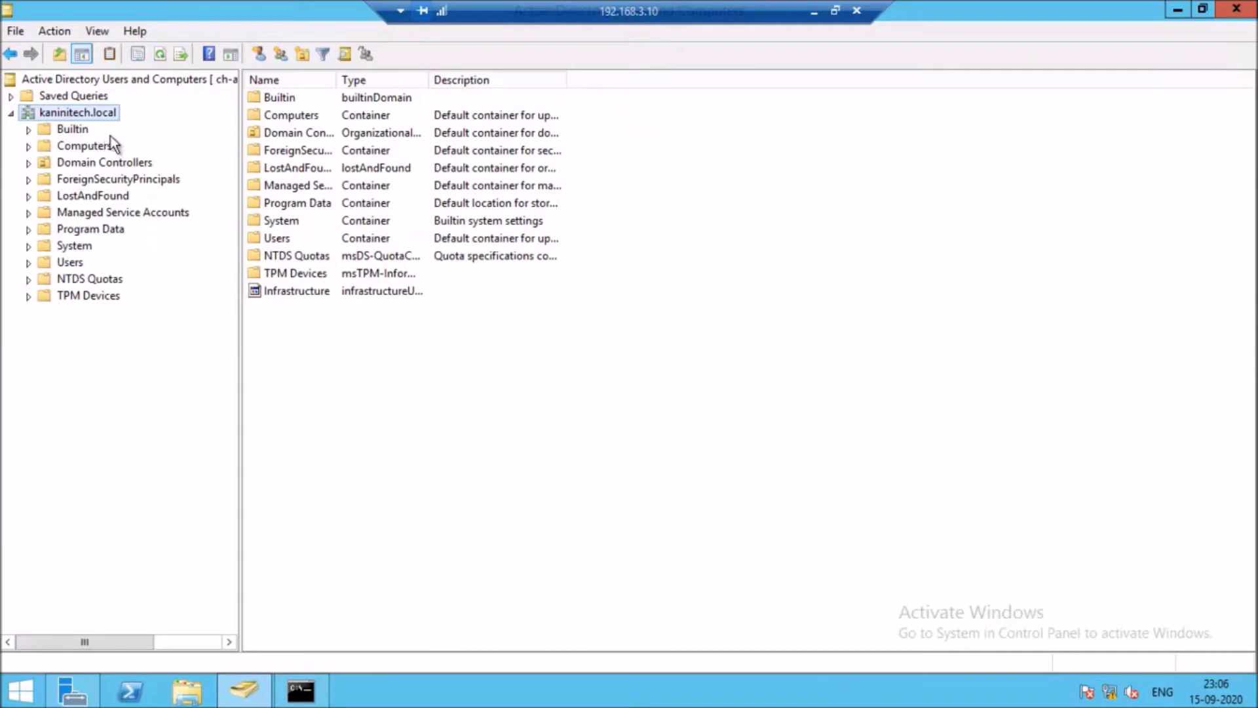
left_click(1237, 10)
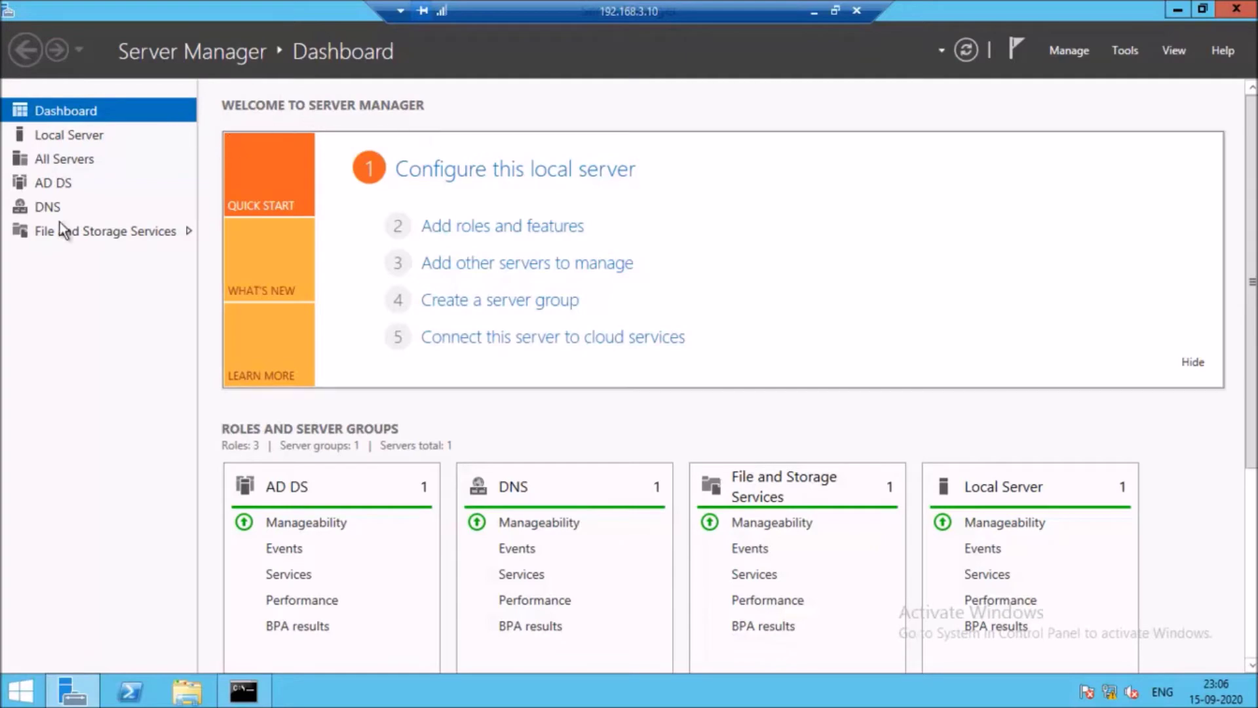
- Open Active Directory Domains and Trusts, examine the domain naming operations master holder and transfer target, and close the console
left_click(1136, 50)
left_click(1068, 97)
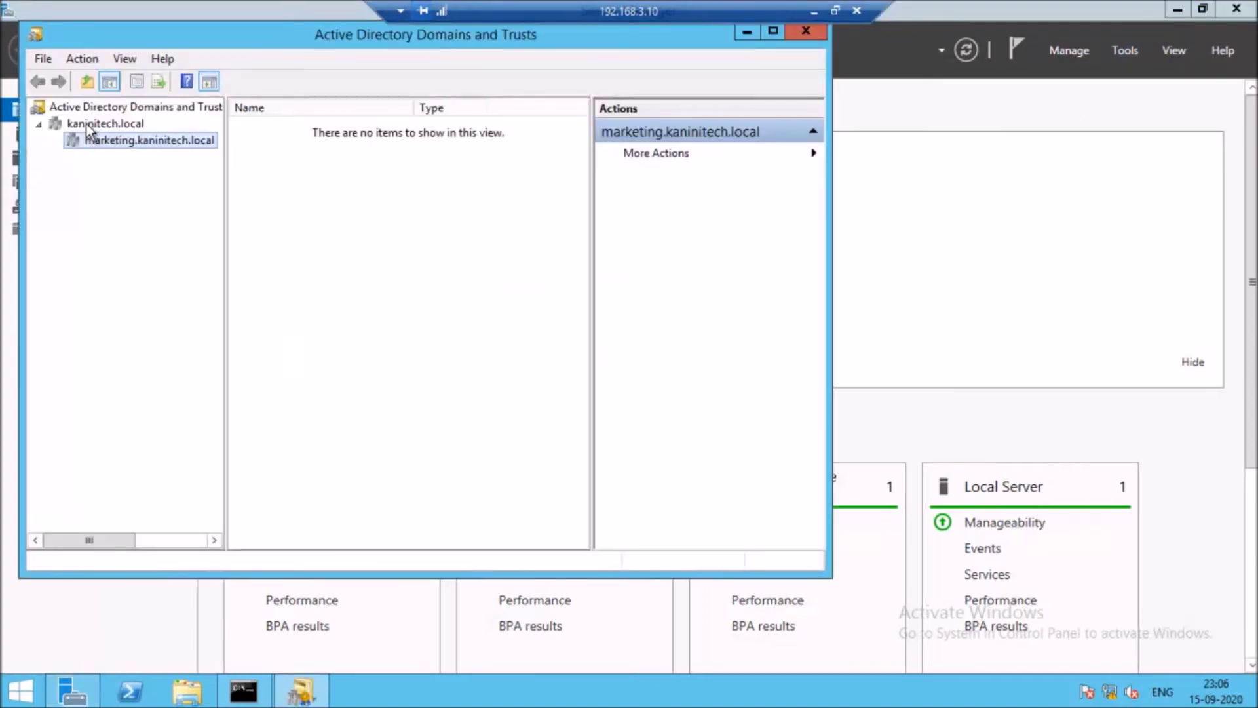
left_click(85, 124)
right_click(85, 124)
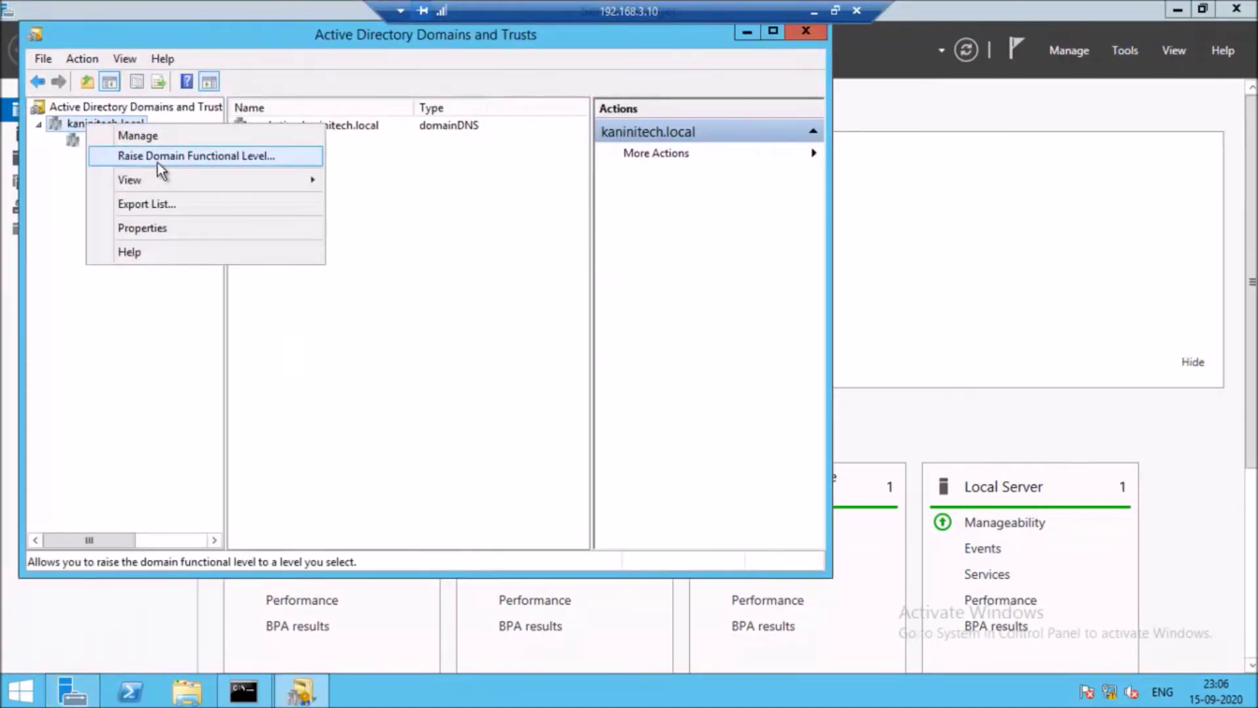
left_click(73, 139)
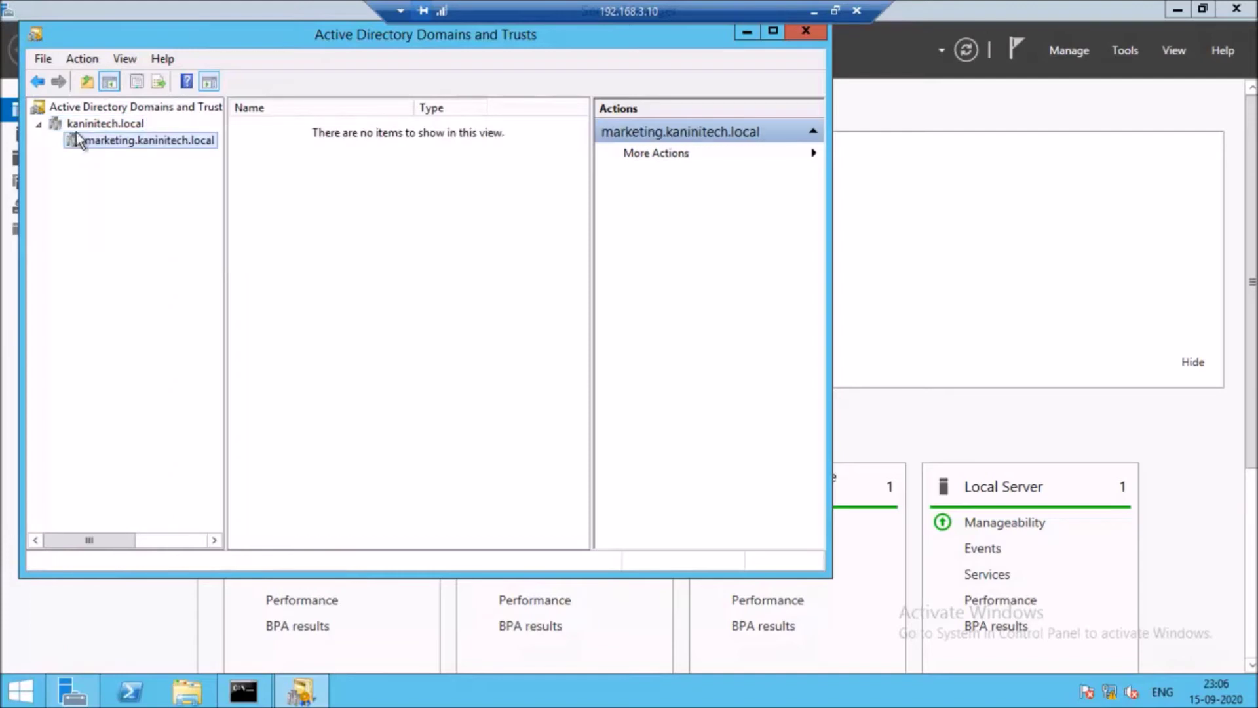
left_click(76, 124)
right_click(76, 124)
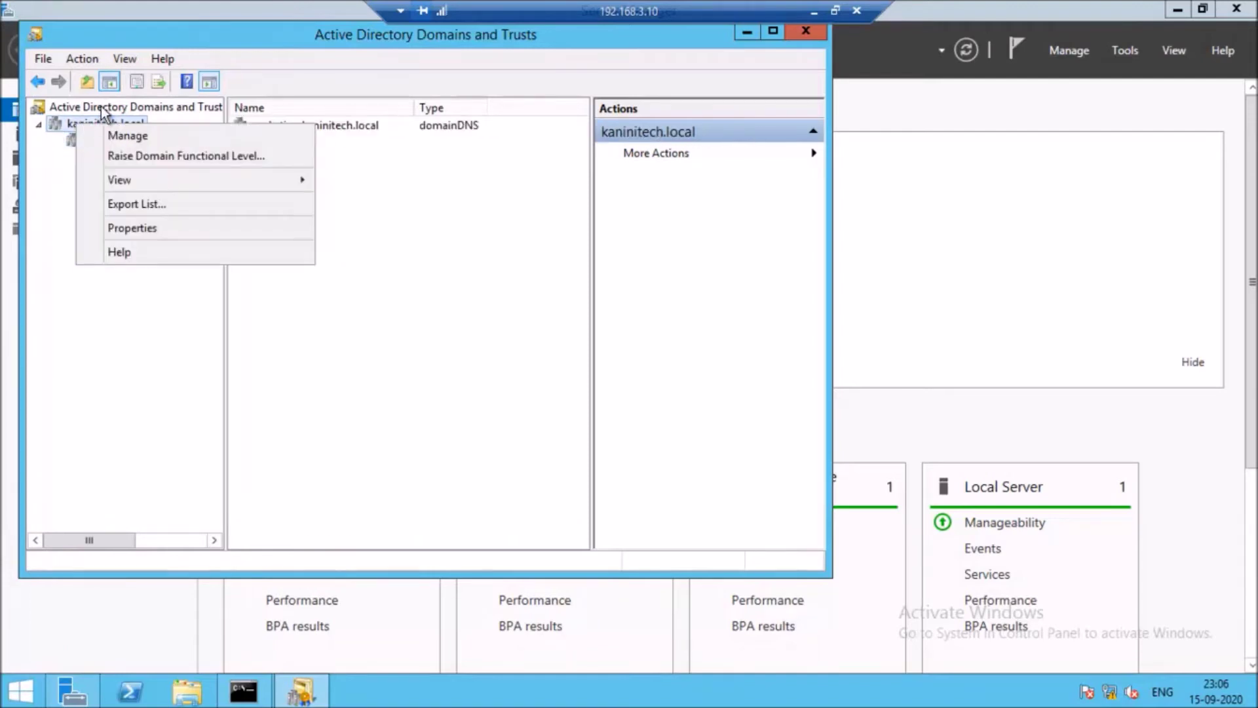
left_click(101, 108)
right_click(101, 109)
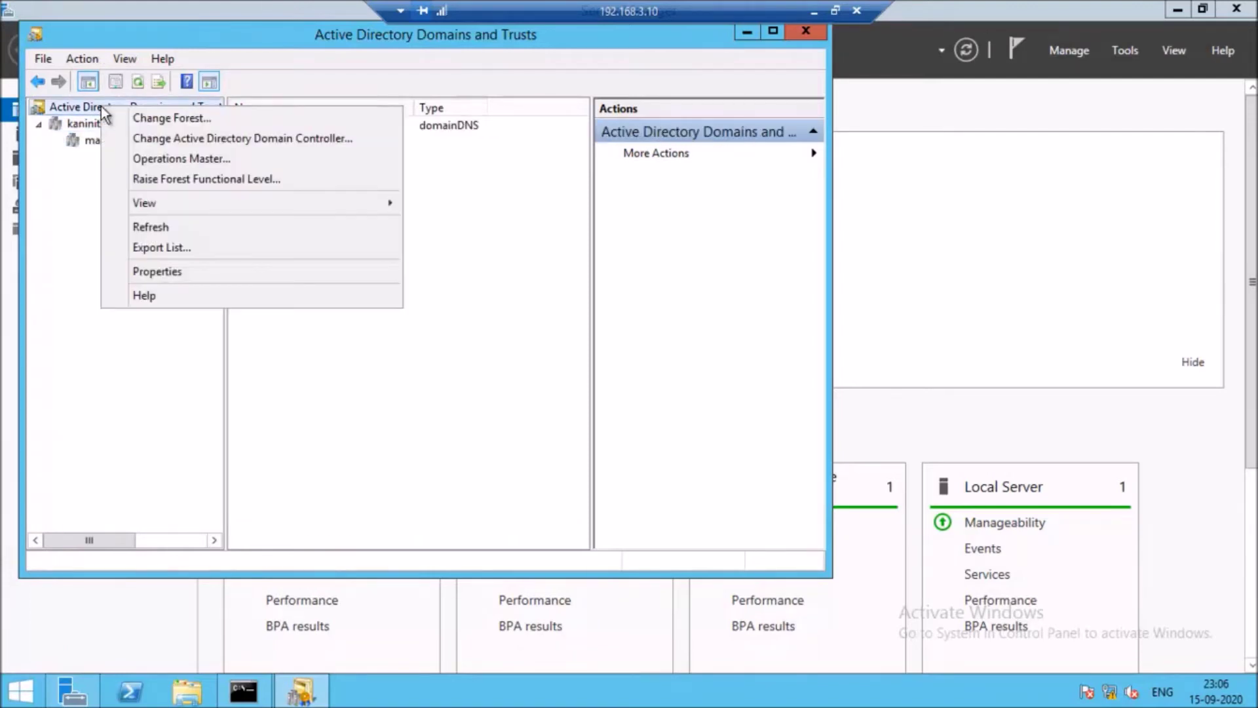
left_click(177, 160)
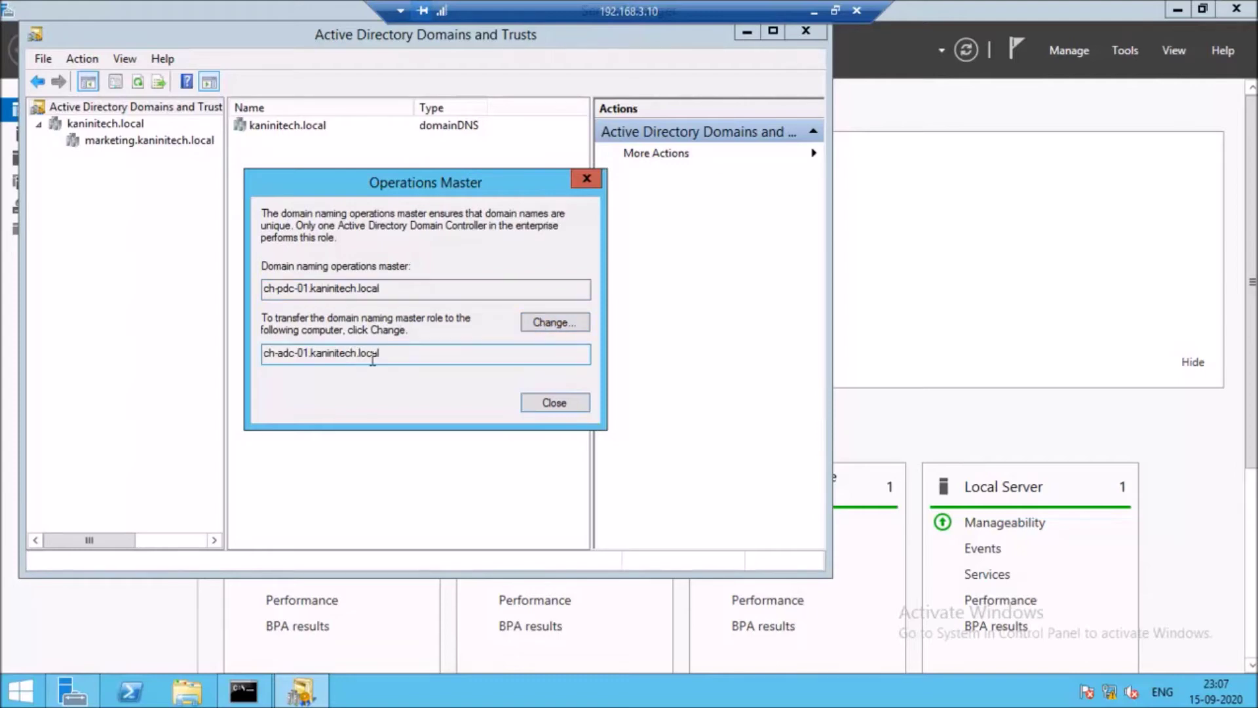
left_click(554, 403)
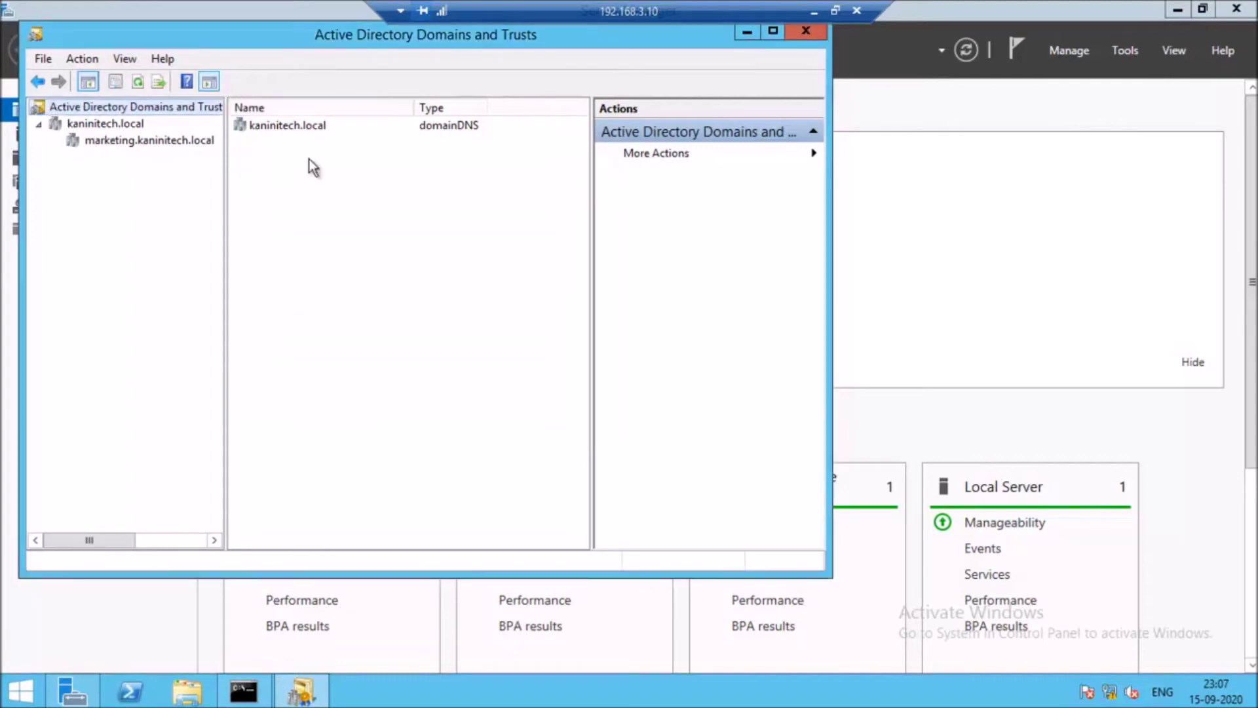
left_click(803, 34)
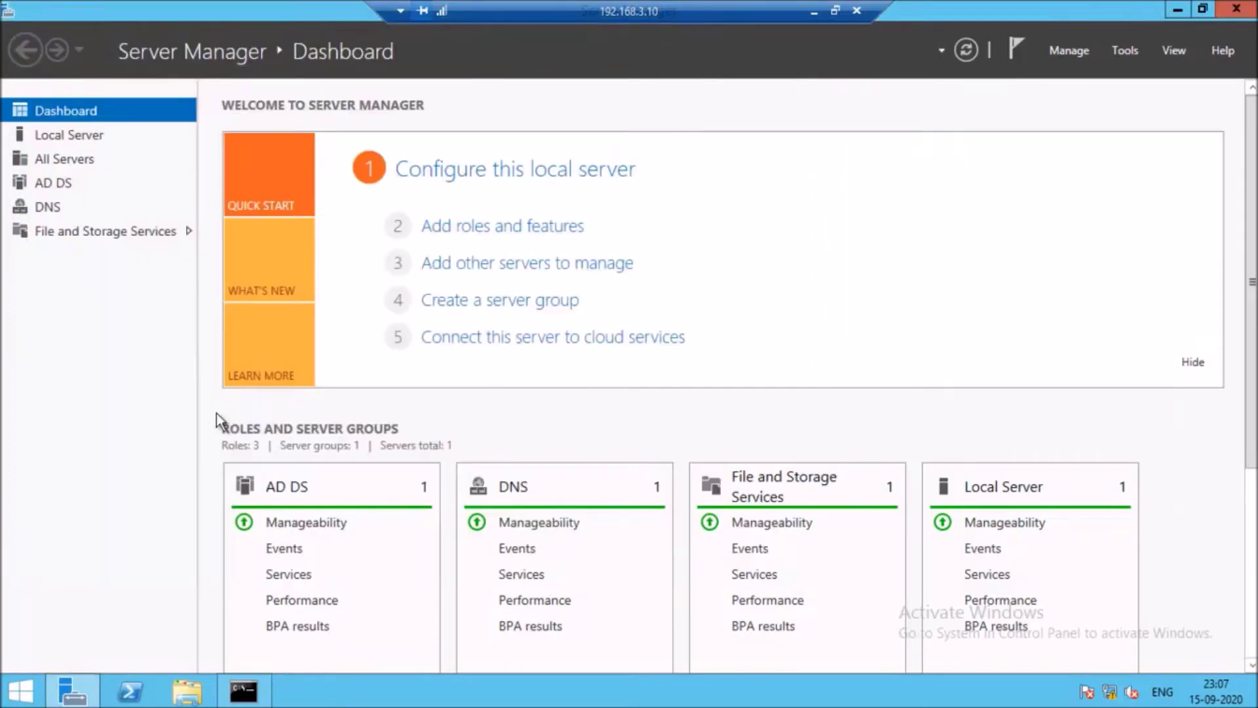
- Register the Active Directory Schema library by running regsvr32 schmmgmt.dll in the Command Prompt, and dismiss the result message
left_click(243, 691)
type("regsvr32 ")
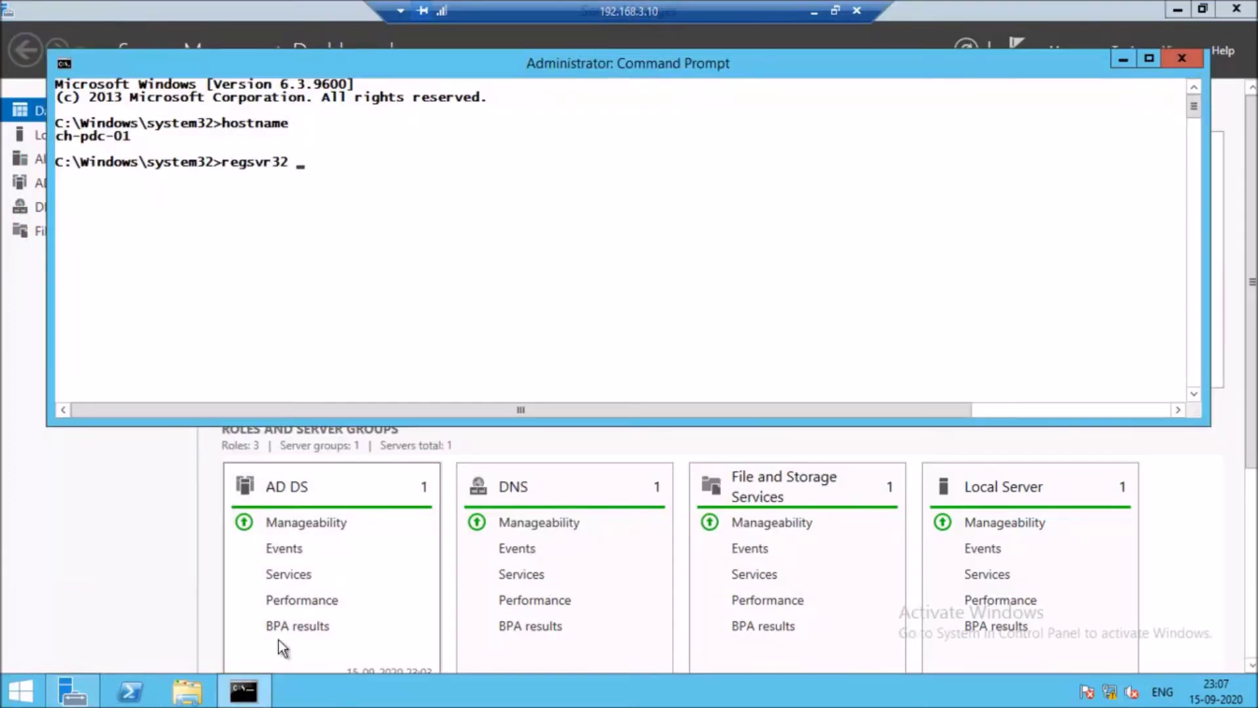
type("schm")
type("m")
type("gmt")
type(".")
type("dll")
key("Return")
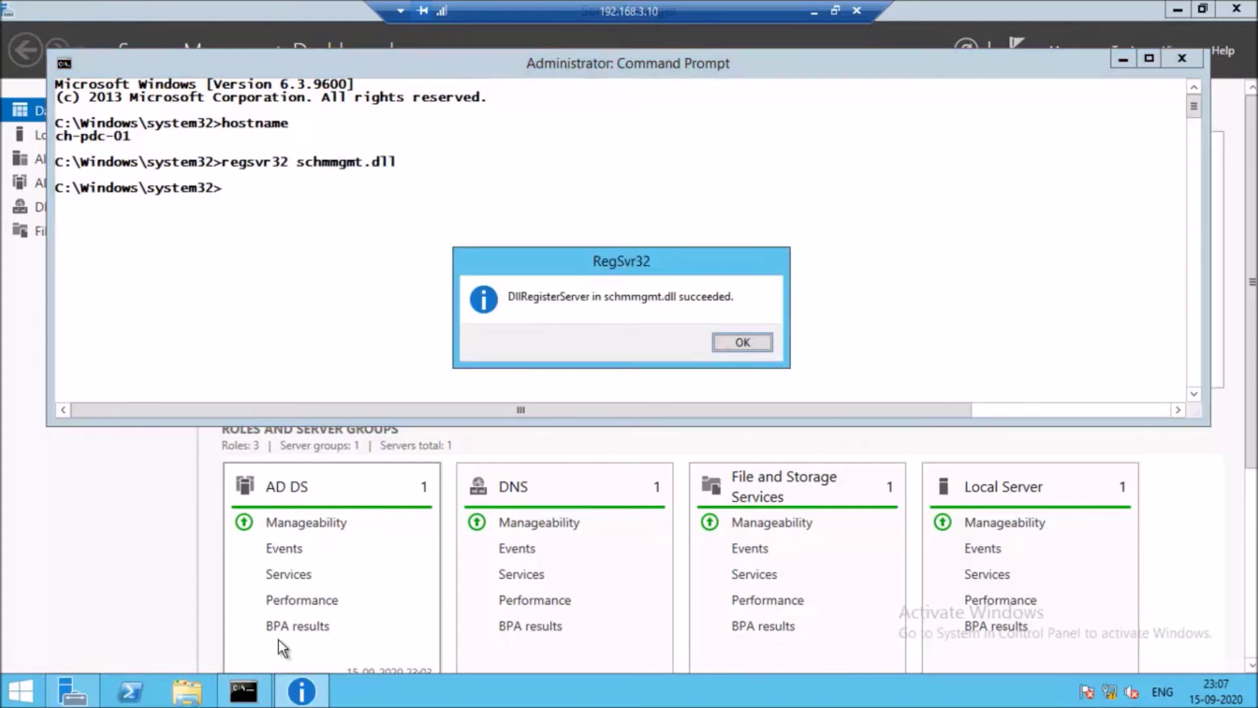
left_click(734, 340)
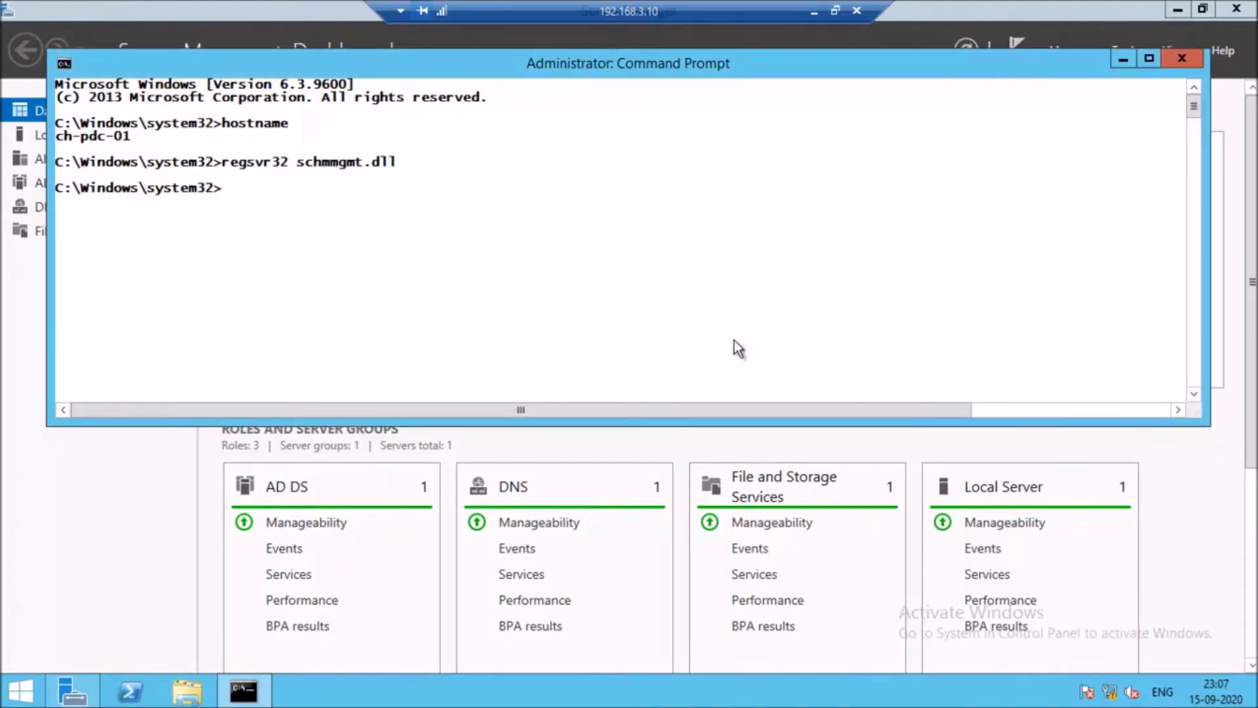
- Run mmc to open an empty console and add the Active Directory Schema snap-in to it
right_click(18, 697)
left_click(57, 638)
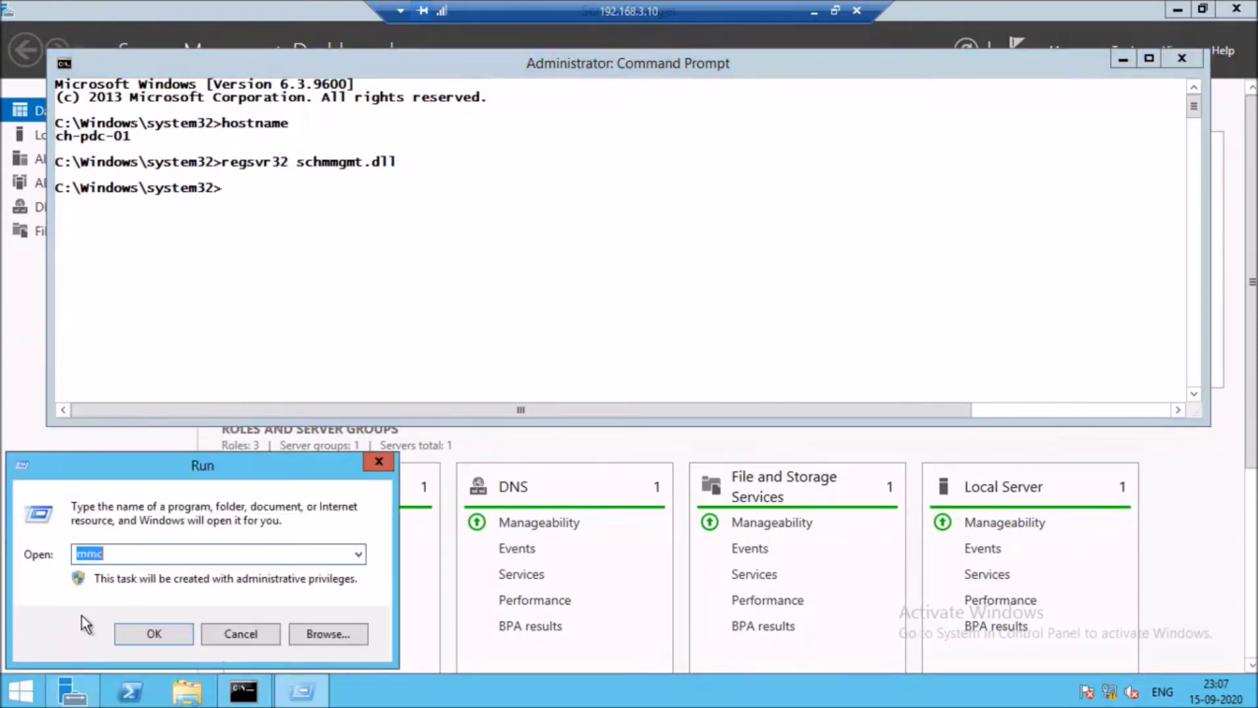
left_click(149, 635)
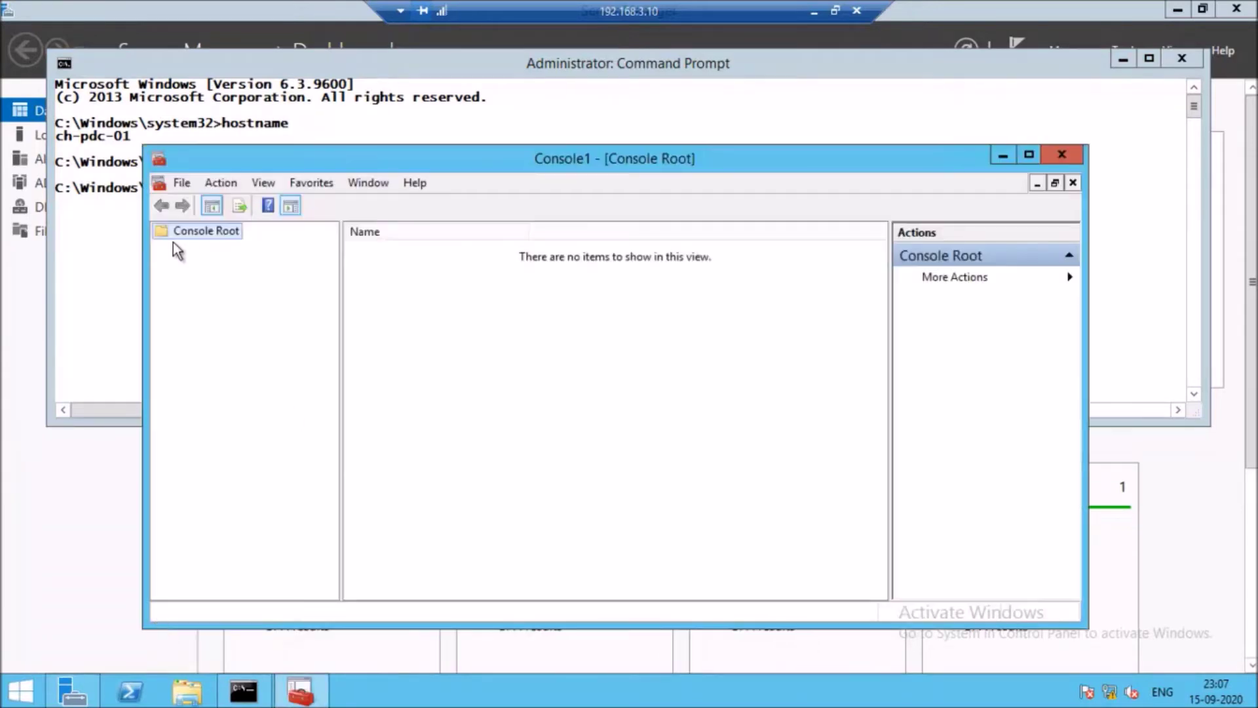
left_click(178, 185)
left_click(222, 290)
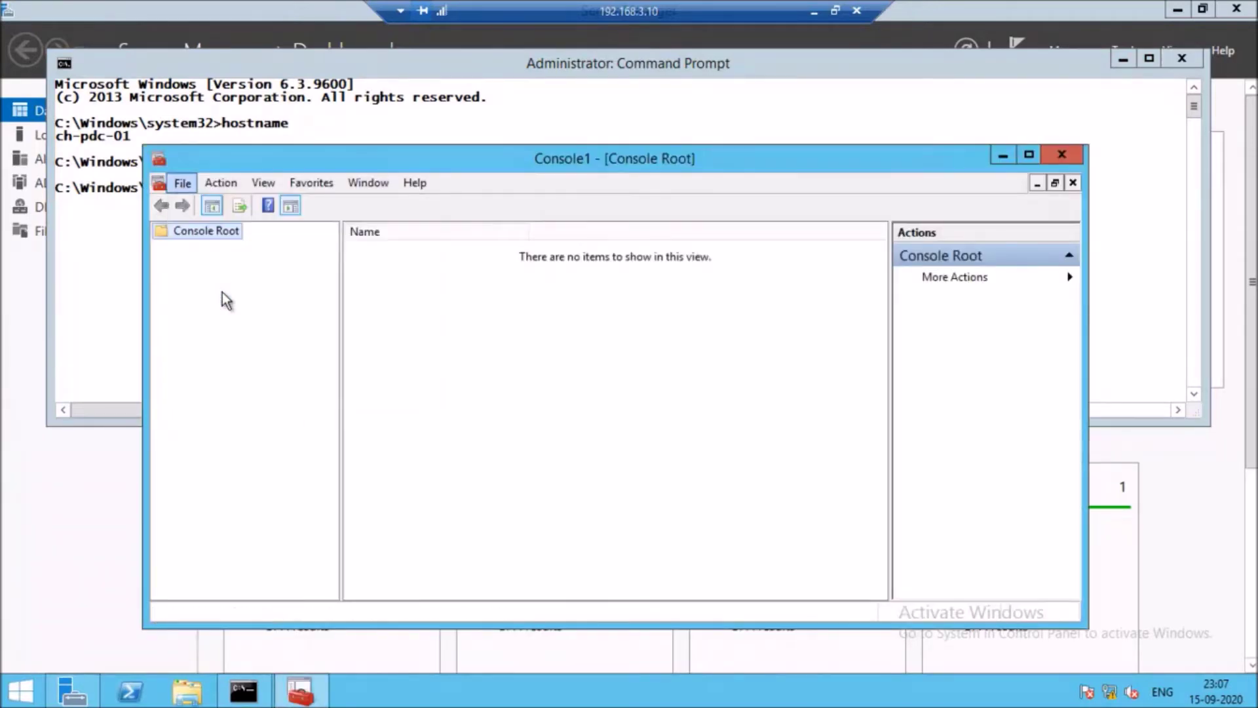
left_click(423, 294)
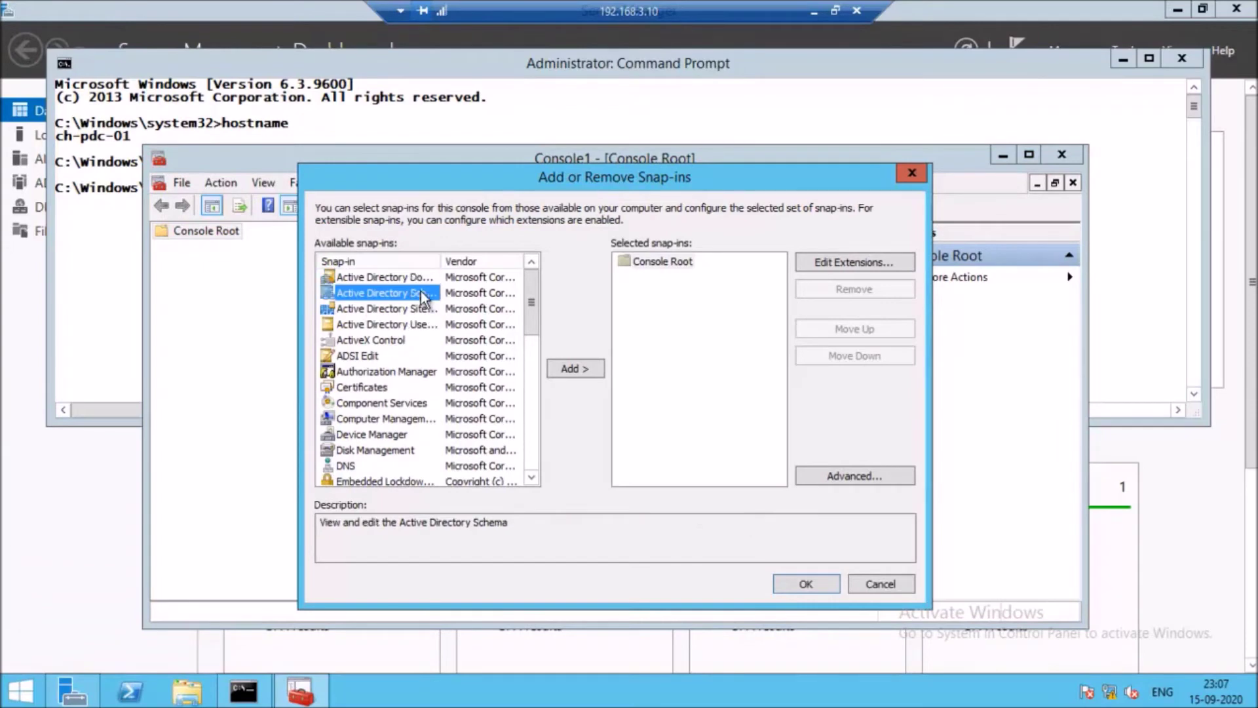
left_click(567, 367)
left_click(689, 278)
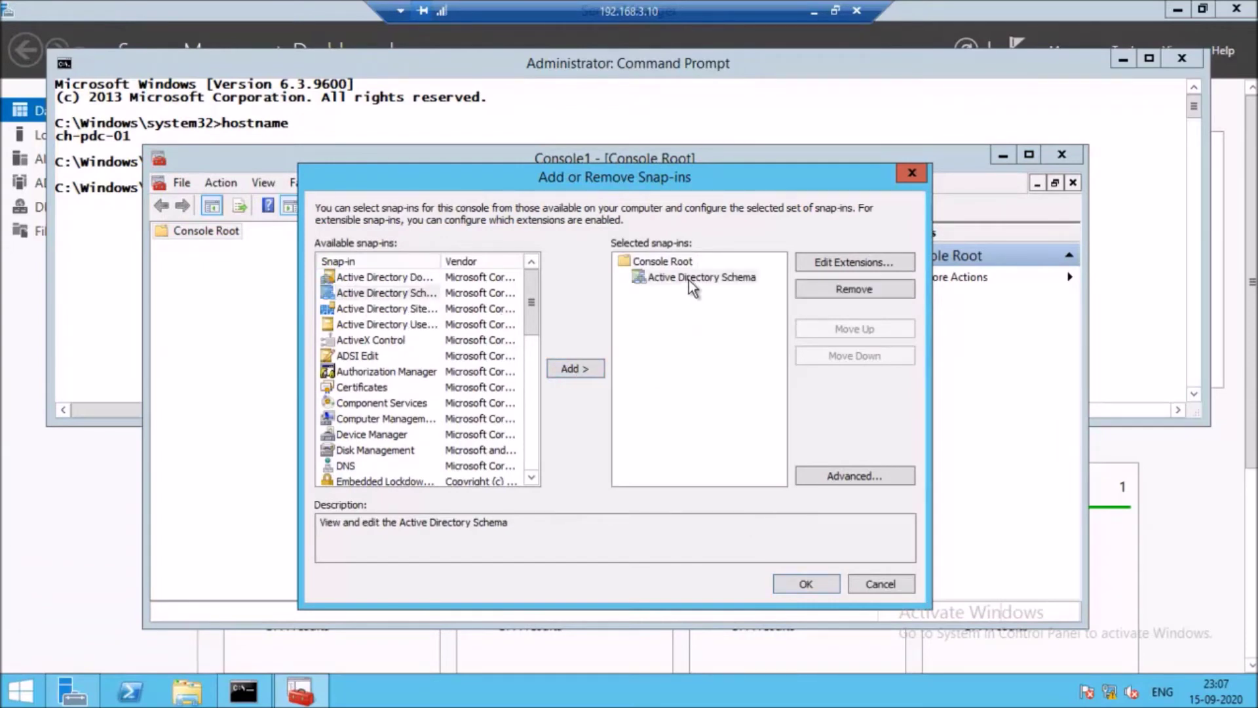
left_click(812, 584)
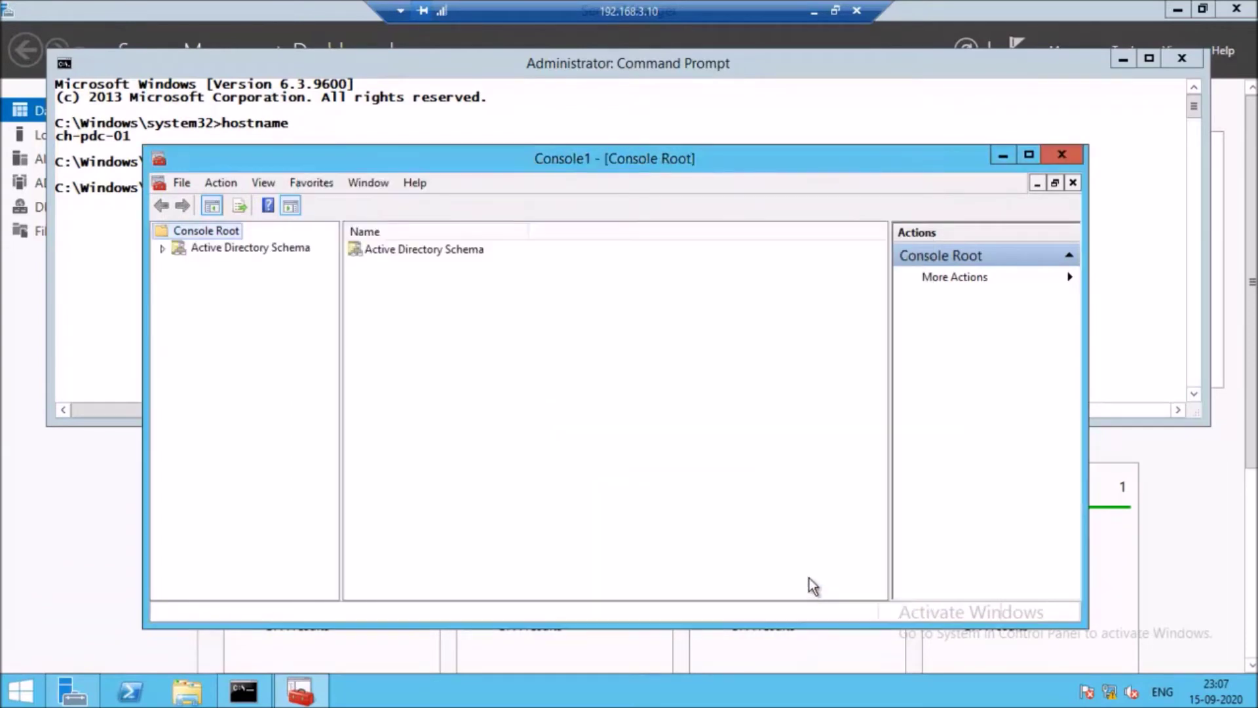
- Try to transfer the schema master role with the Active Directory Schema snap-in targeted at ch-pdc-01.kaninitech.local, and close the Change Schema Master dialog
left_click(233, 247)
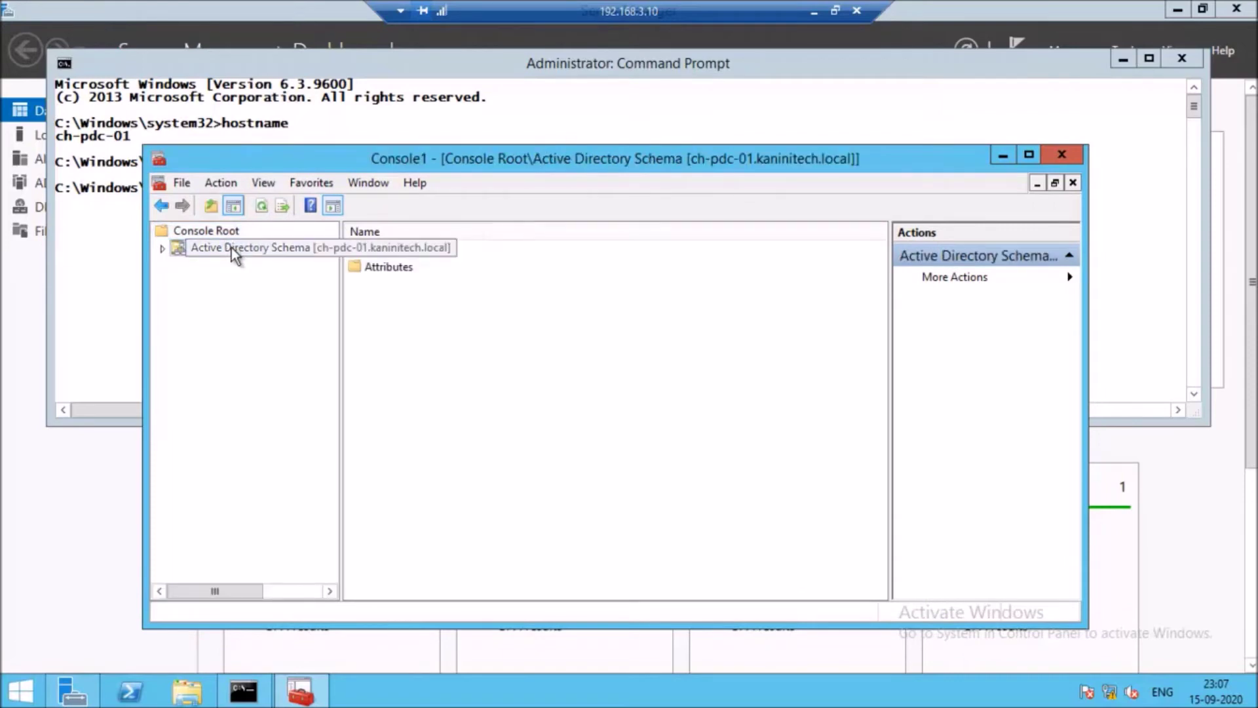
right_click(231, 248)
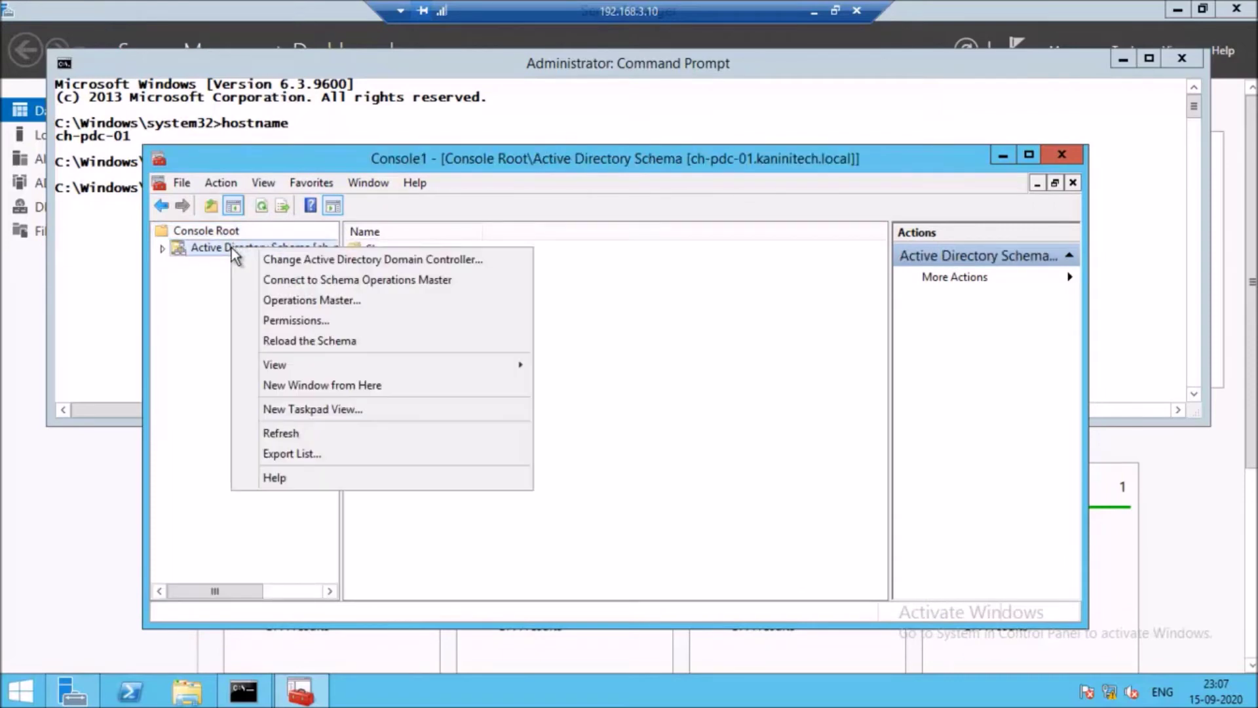
left_click(303, 301)
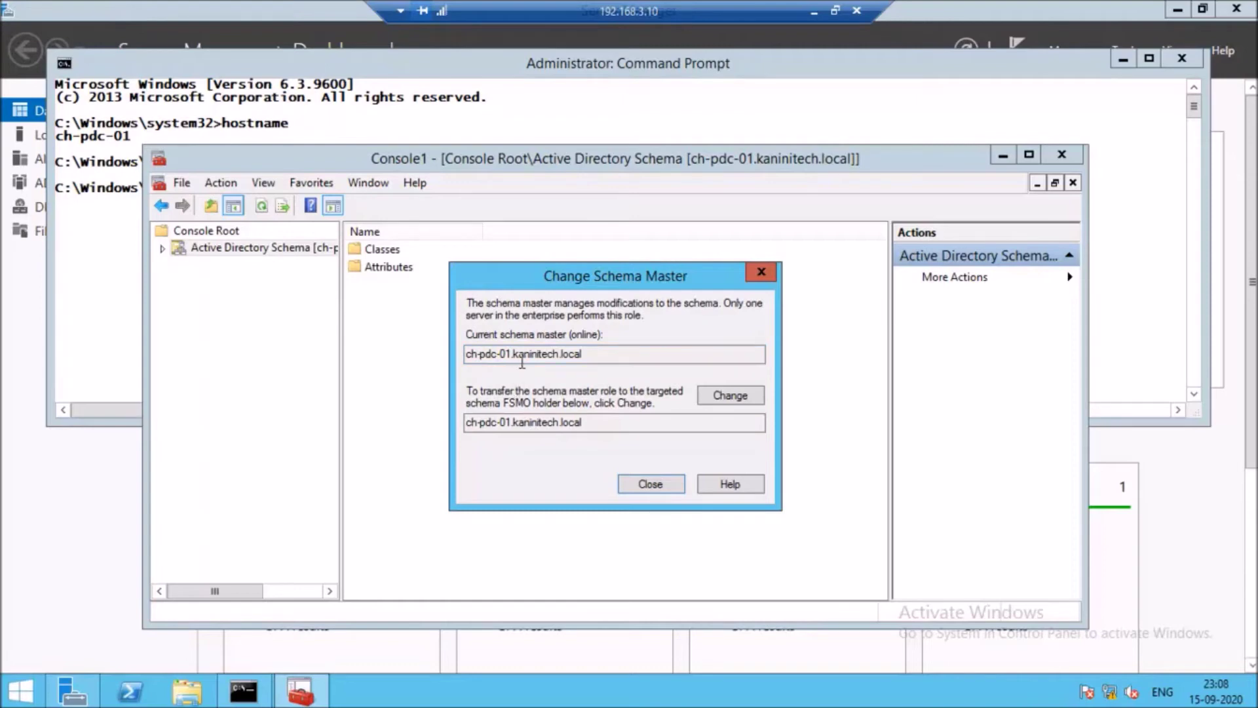
left_click(725, 395)
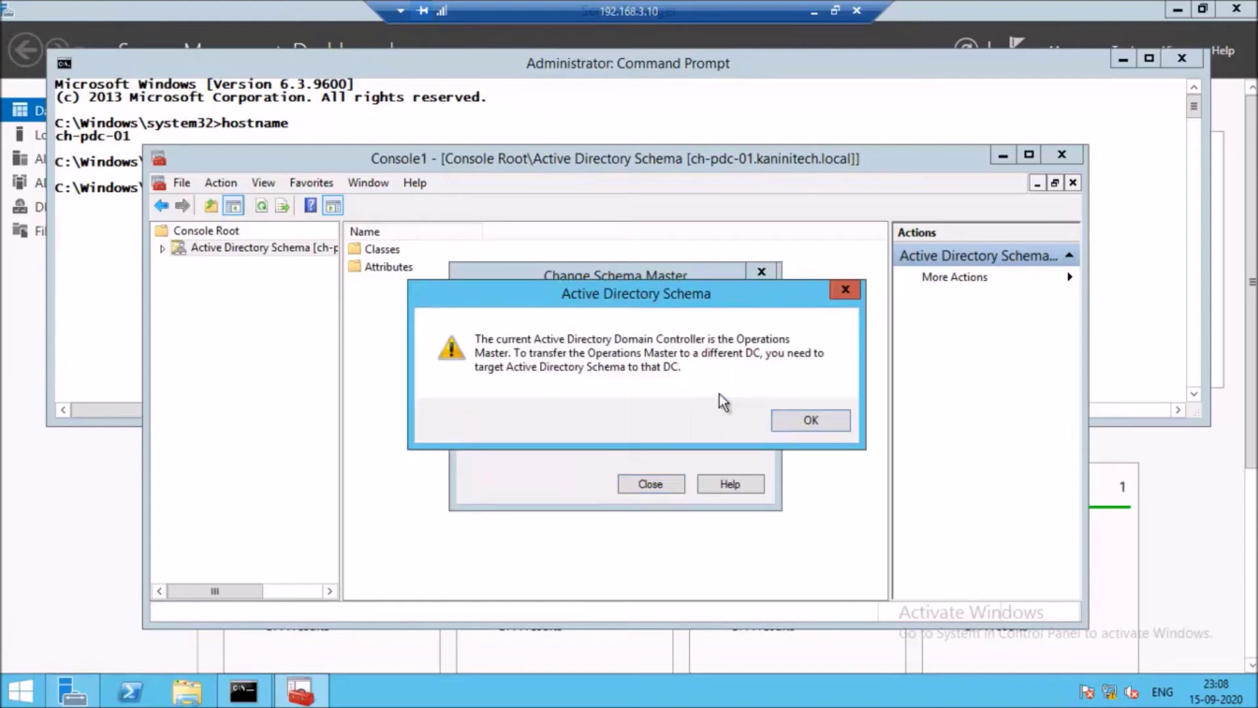
left_click(809, 422)
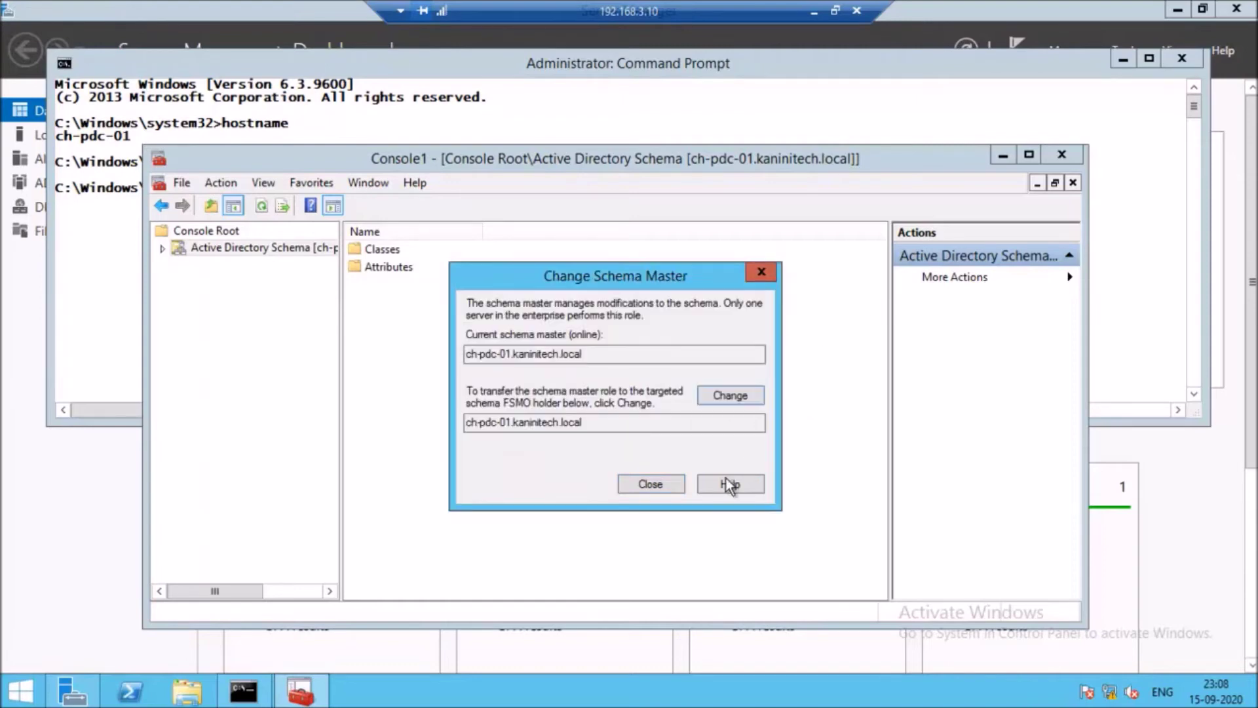
left_click(666, 485)
- Change the directory server targeted by the Active Directory Schema snap-in to ch-adc-01.kaninitech.local and dismiss the resulting message
left_click(202, 251)
right_click(202, 248)
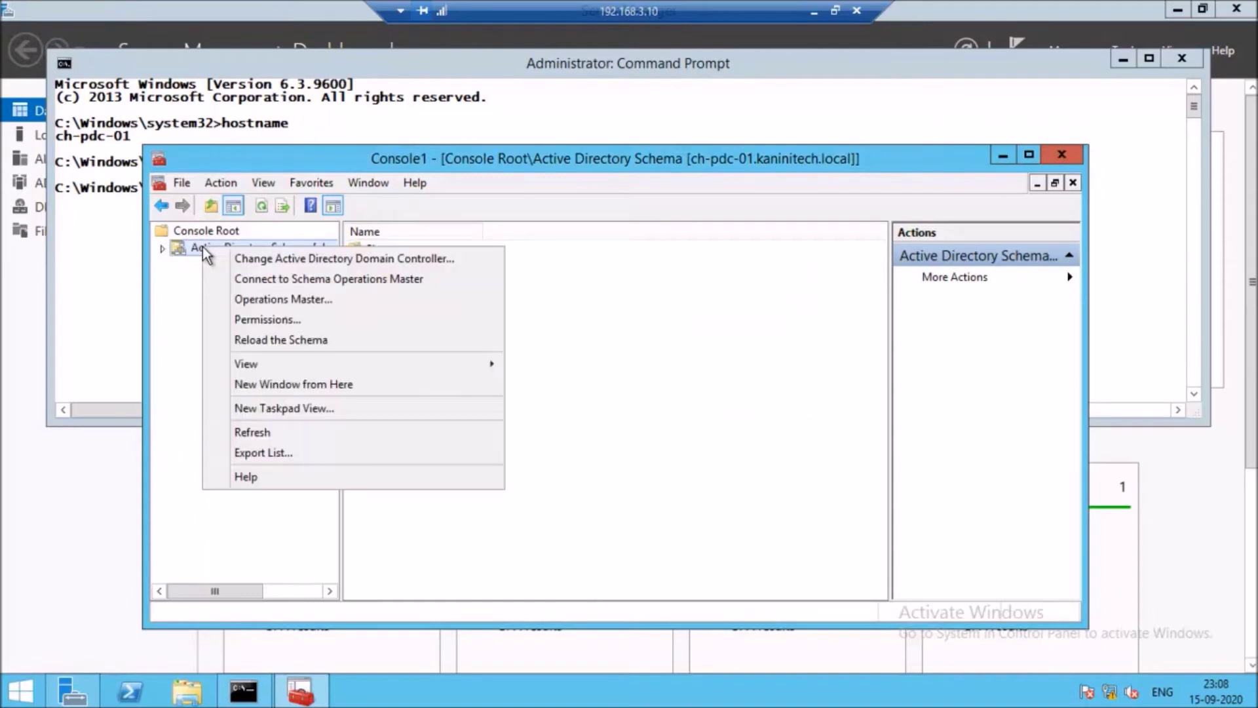
right_click(222, 248)
left_click(289, 259)
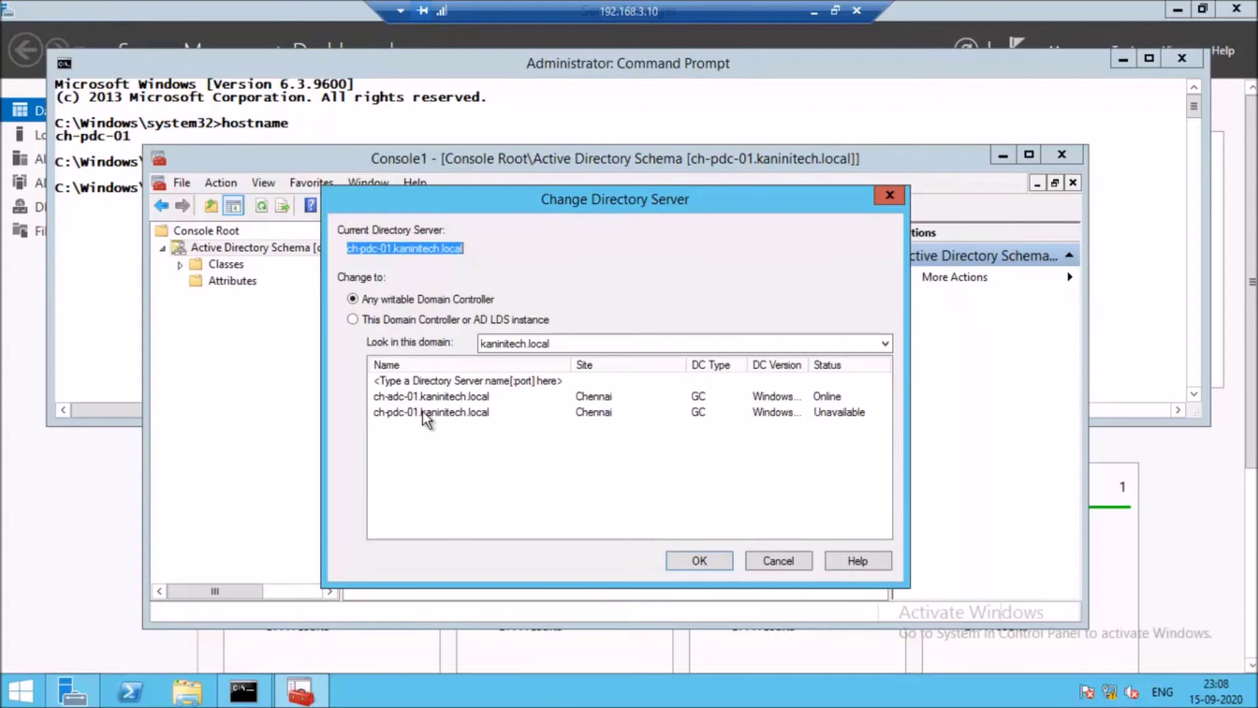
left_click(411, 396)
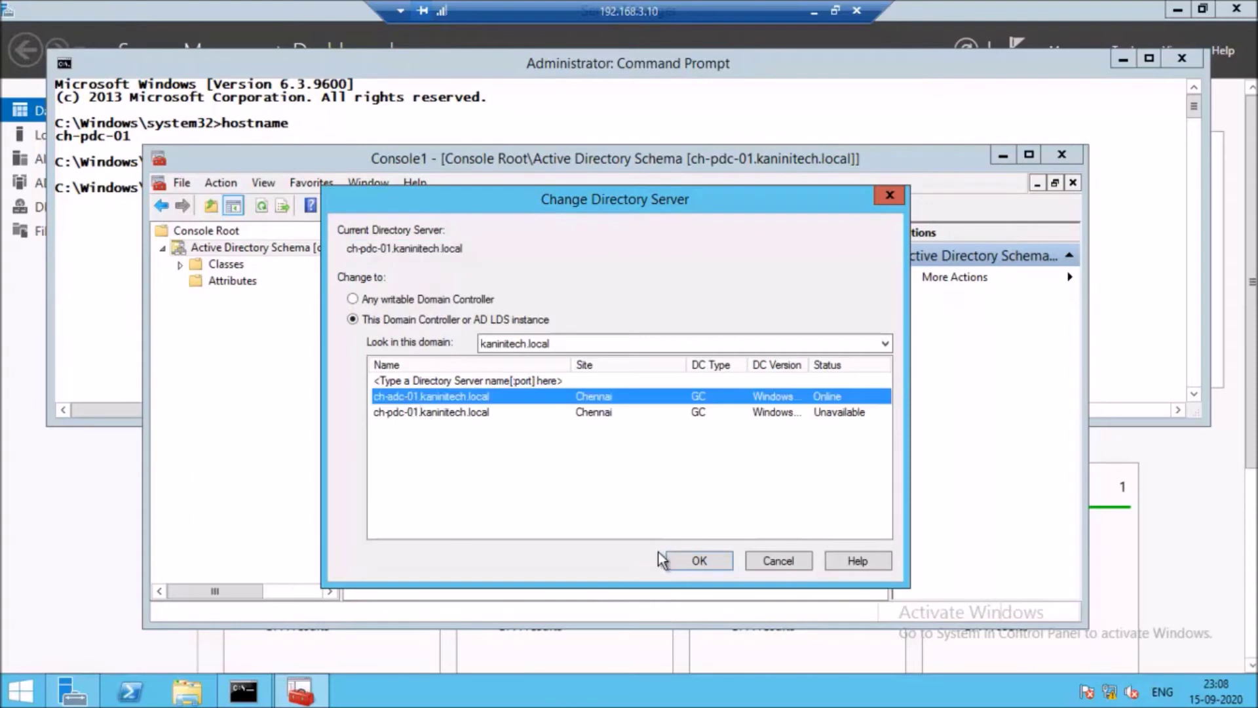
left_click(698, 561)
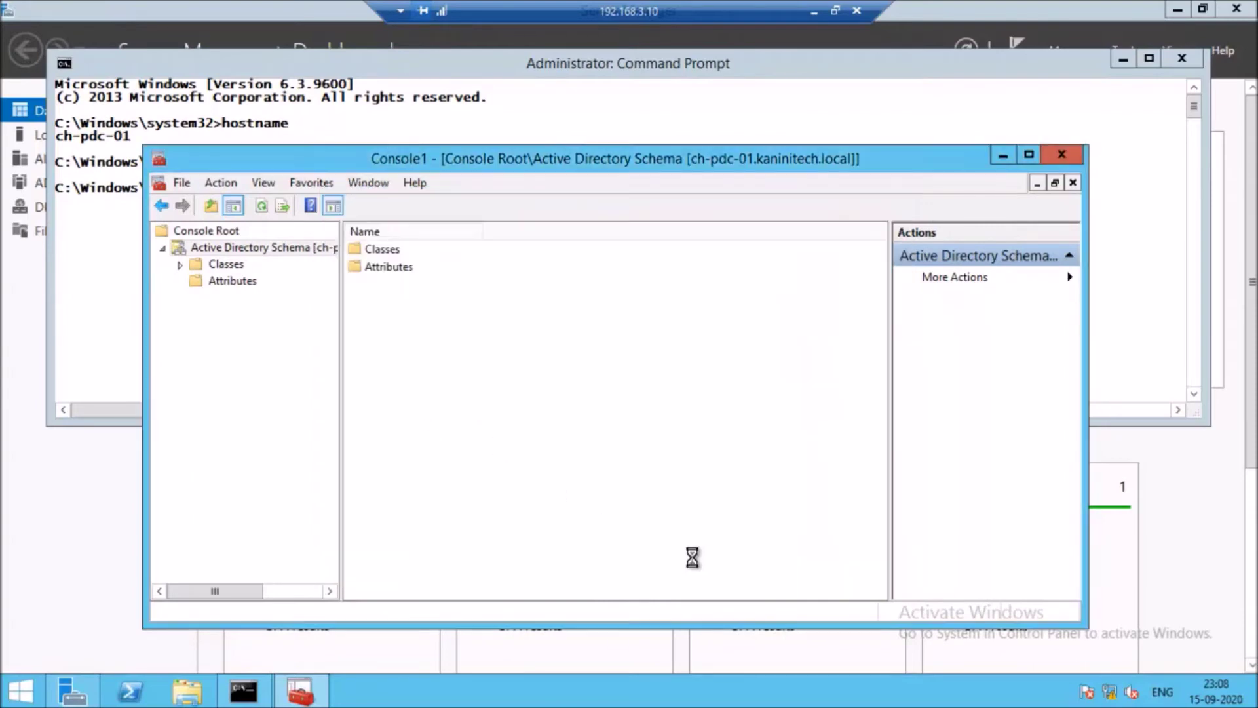
left_click(795, 423)
- Examine the current schema master and the transfer target for the Active Directory Schema, and close the dialog and the console
right_click(236, 247)
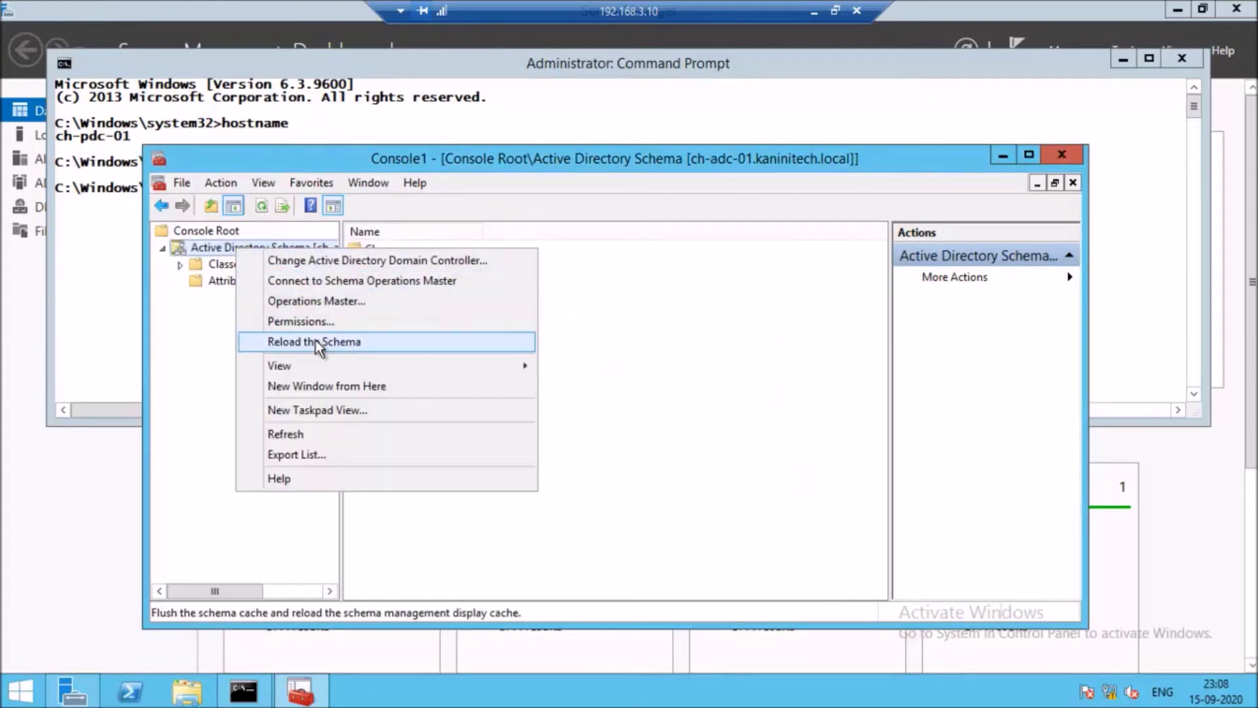
left_click(305, 302)
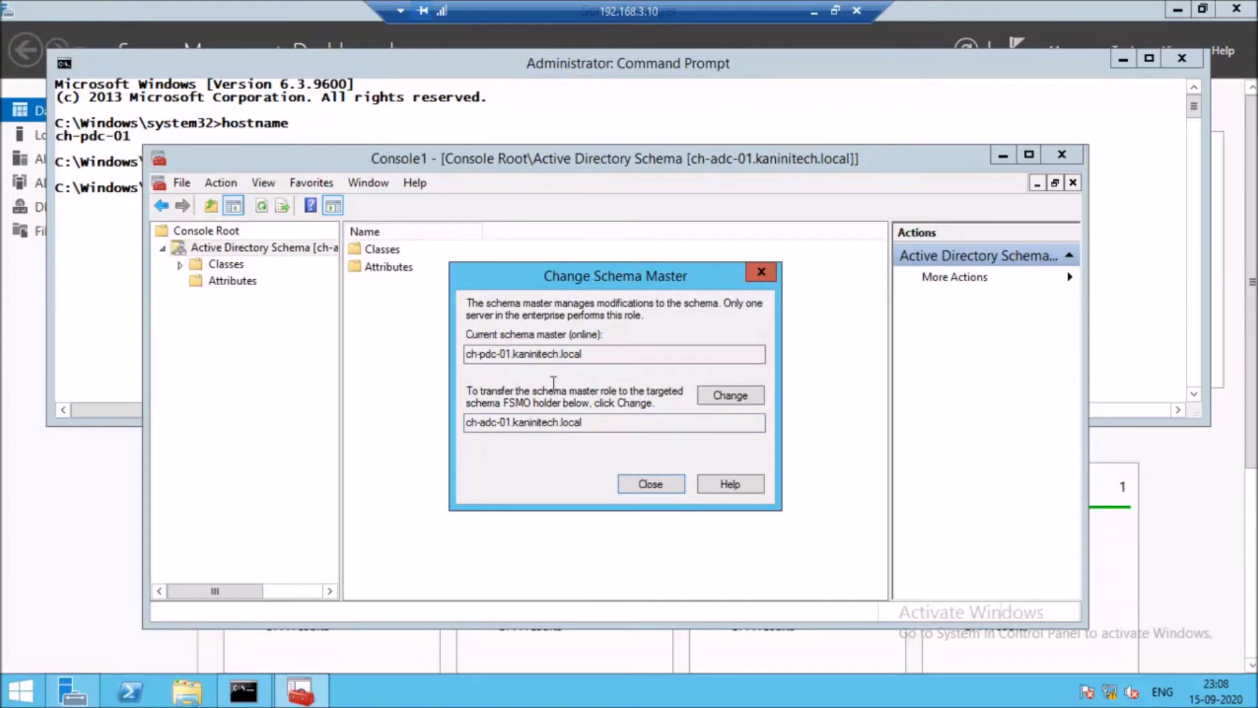
left_click(648, 485)
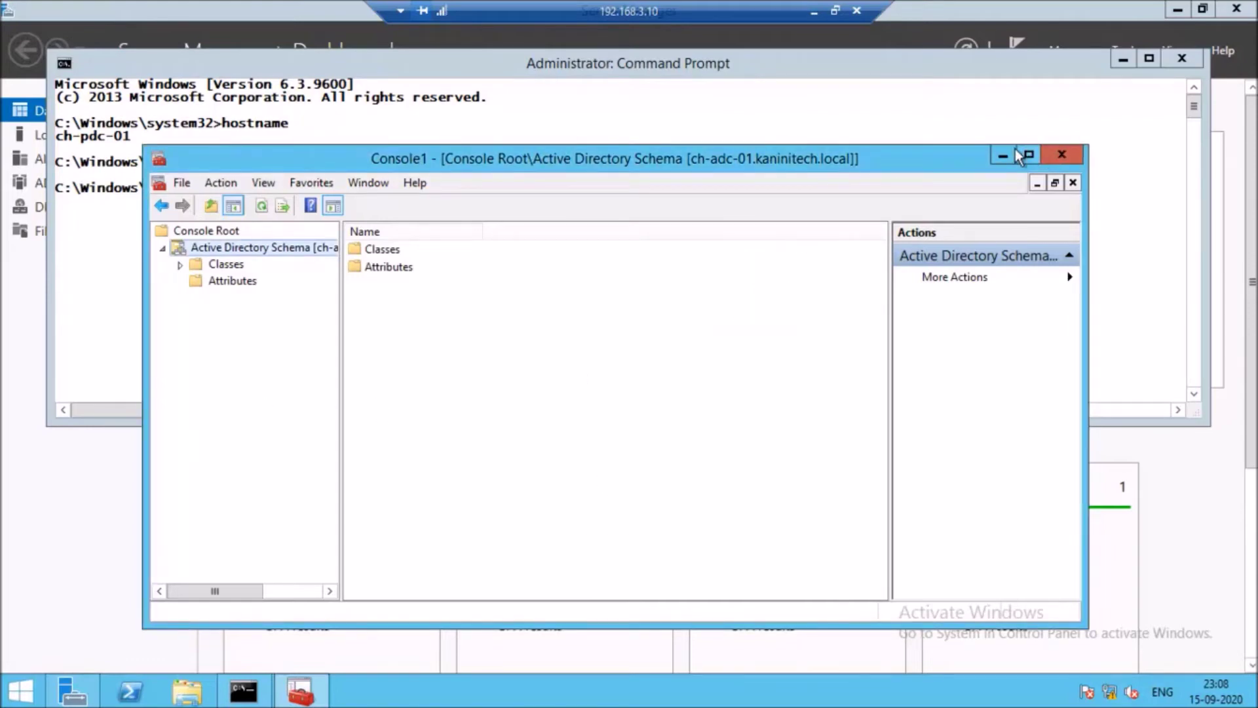
left_click(1060, 156)
left_click(630, 436)
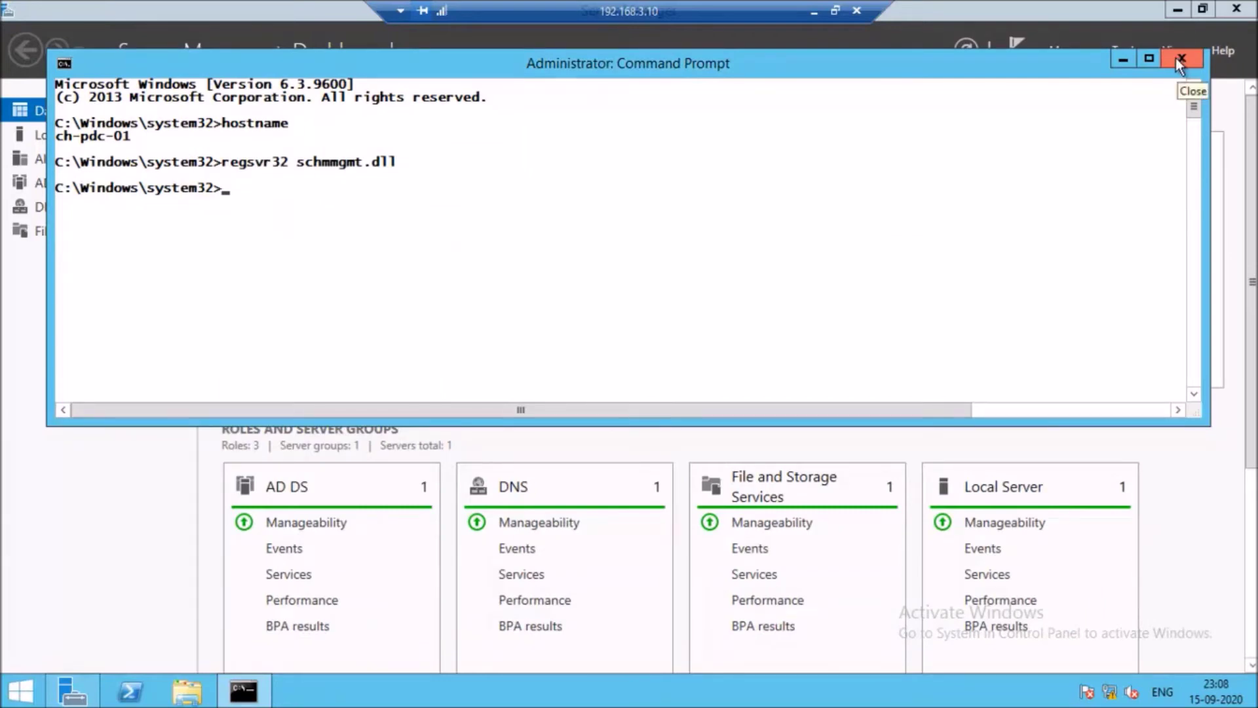
- Query the FSMO role holders with netdom query fsmo in the Command Prompt and maximize its window
type("net")
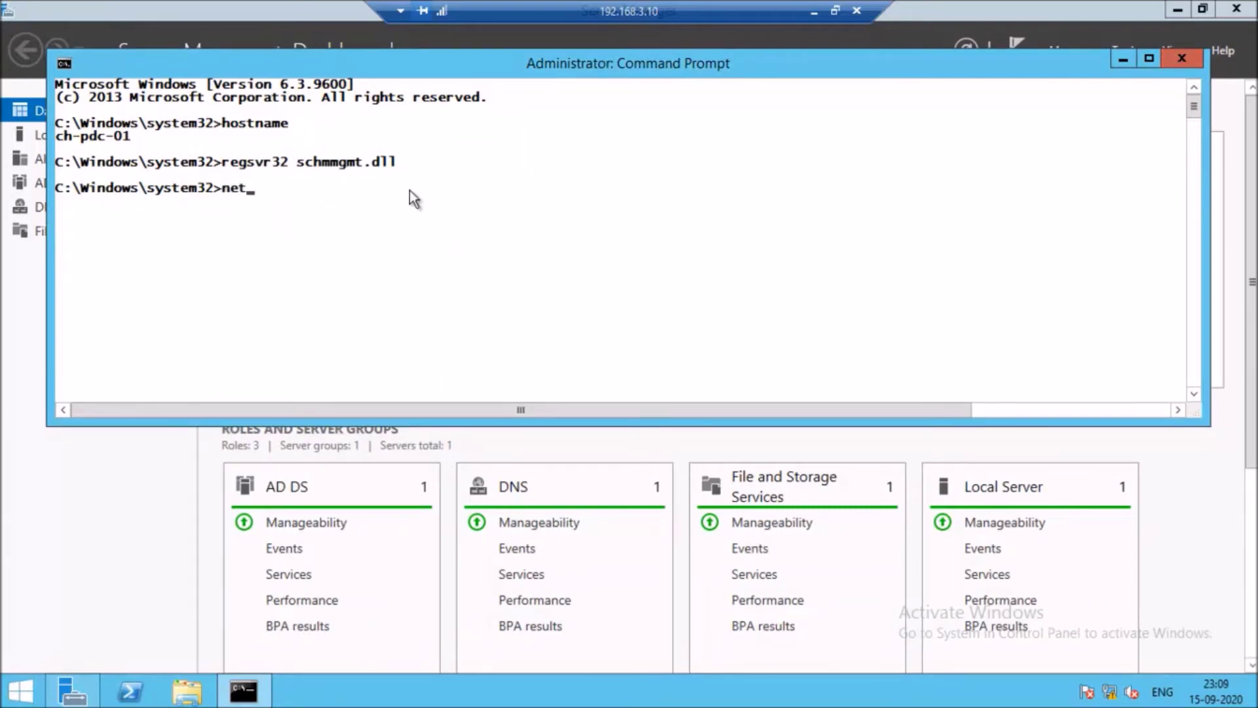
type("dom query fsmo")
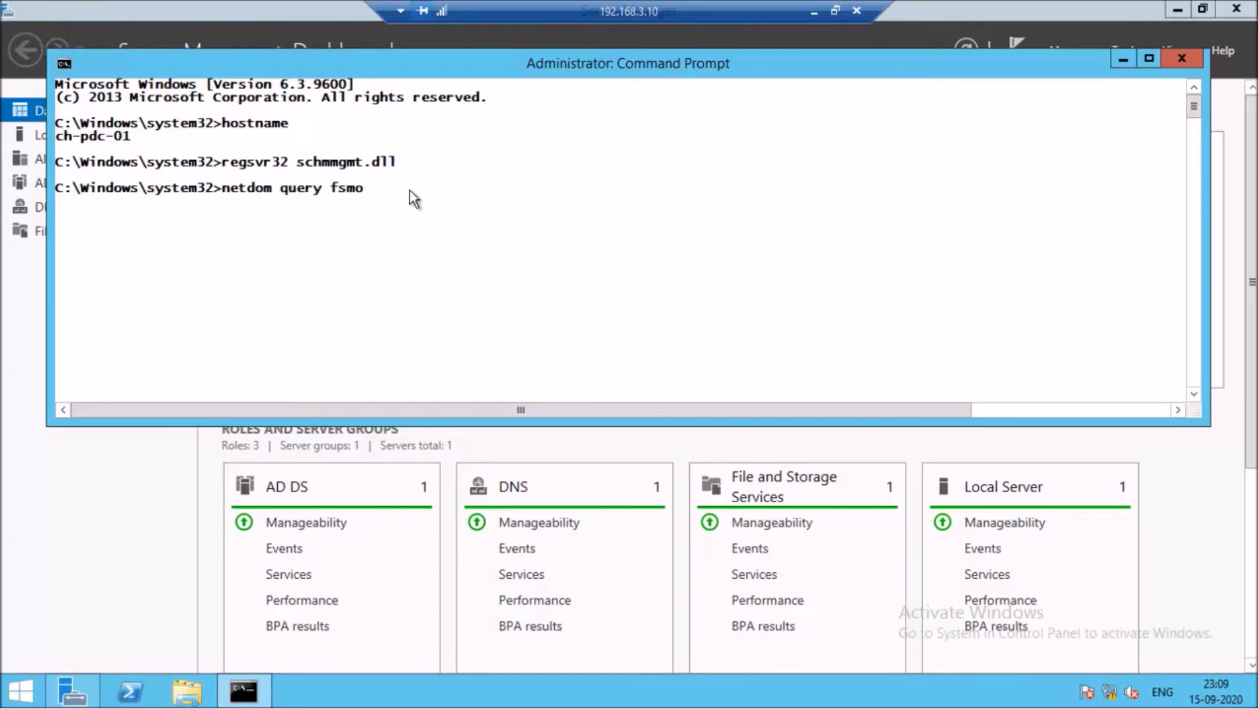
key("Return")
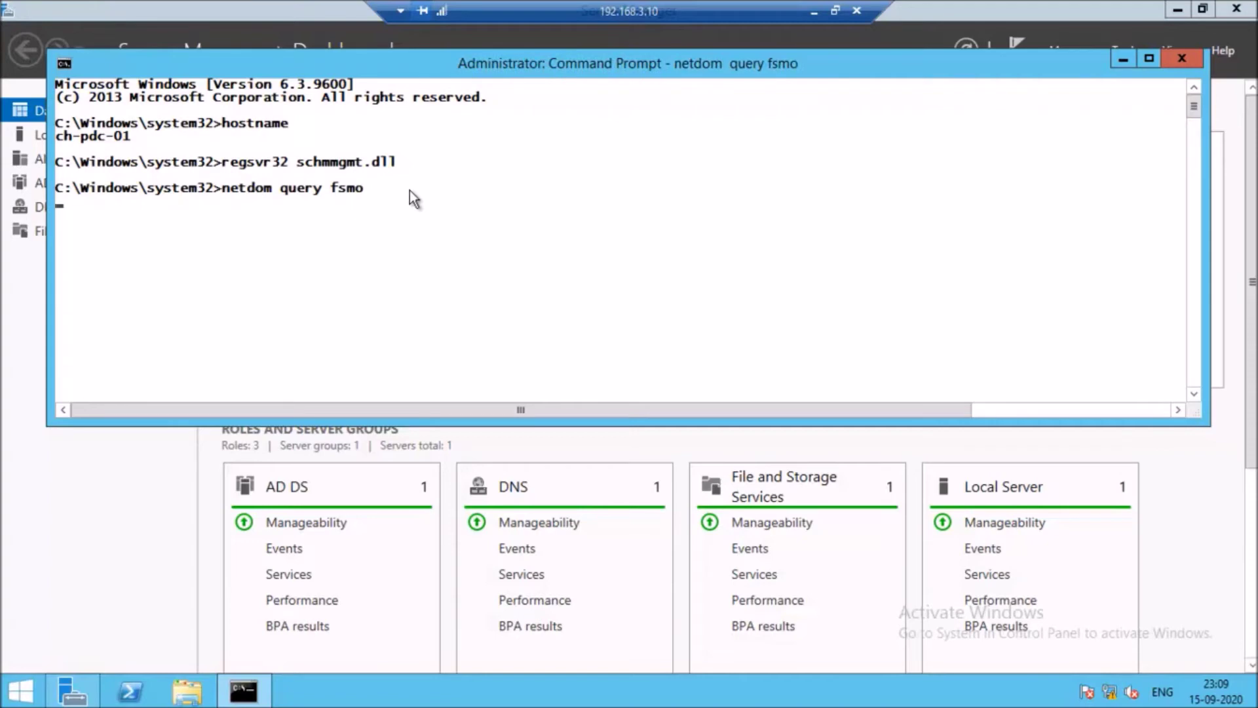
left_click(1150, 58)
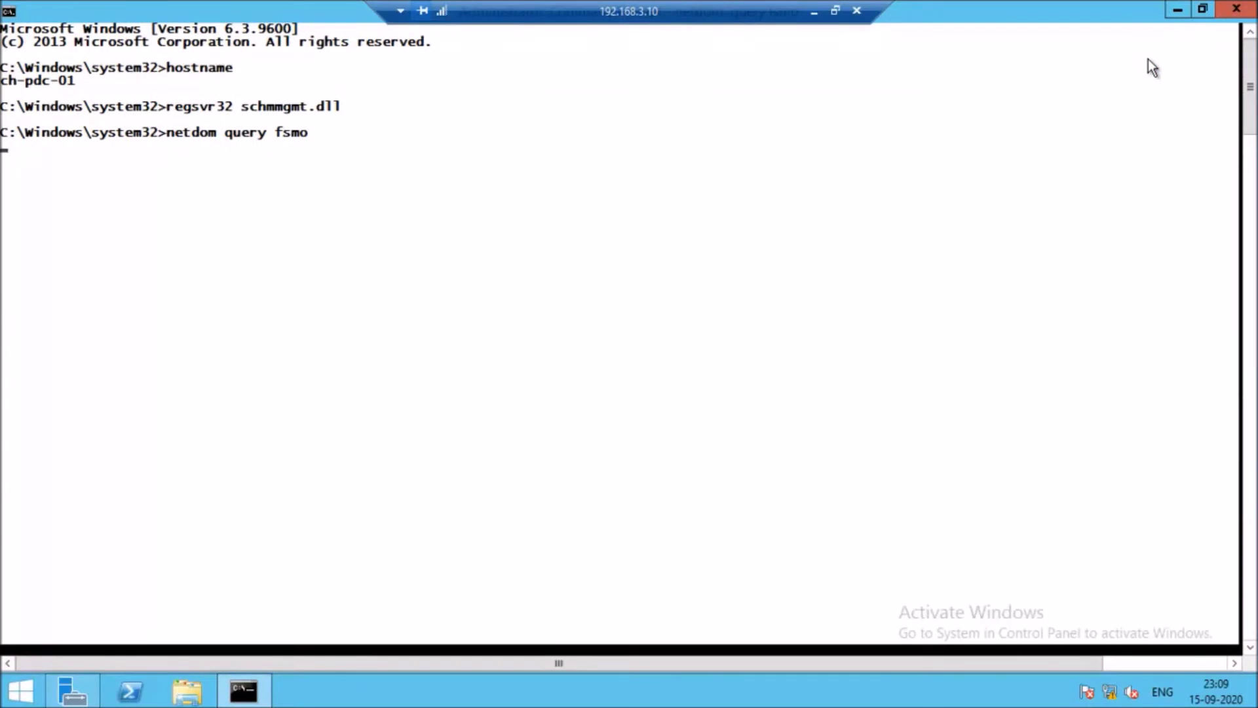